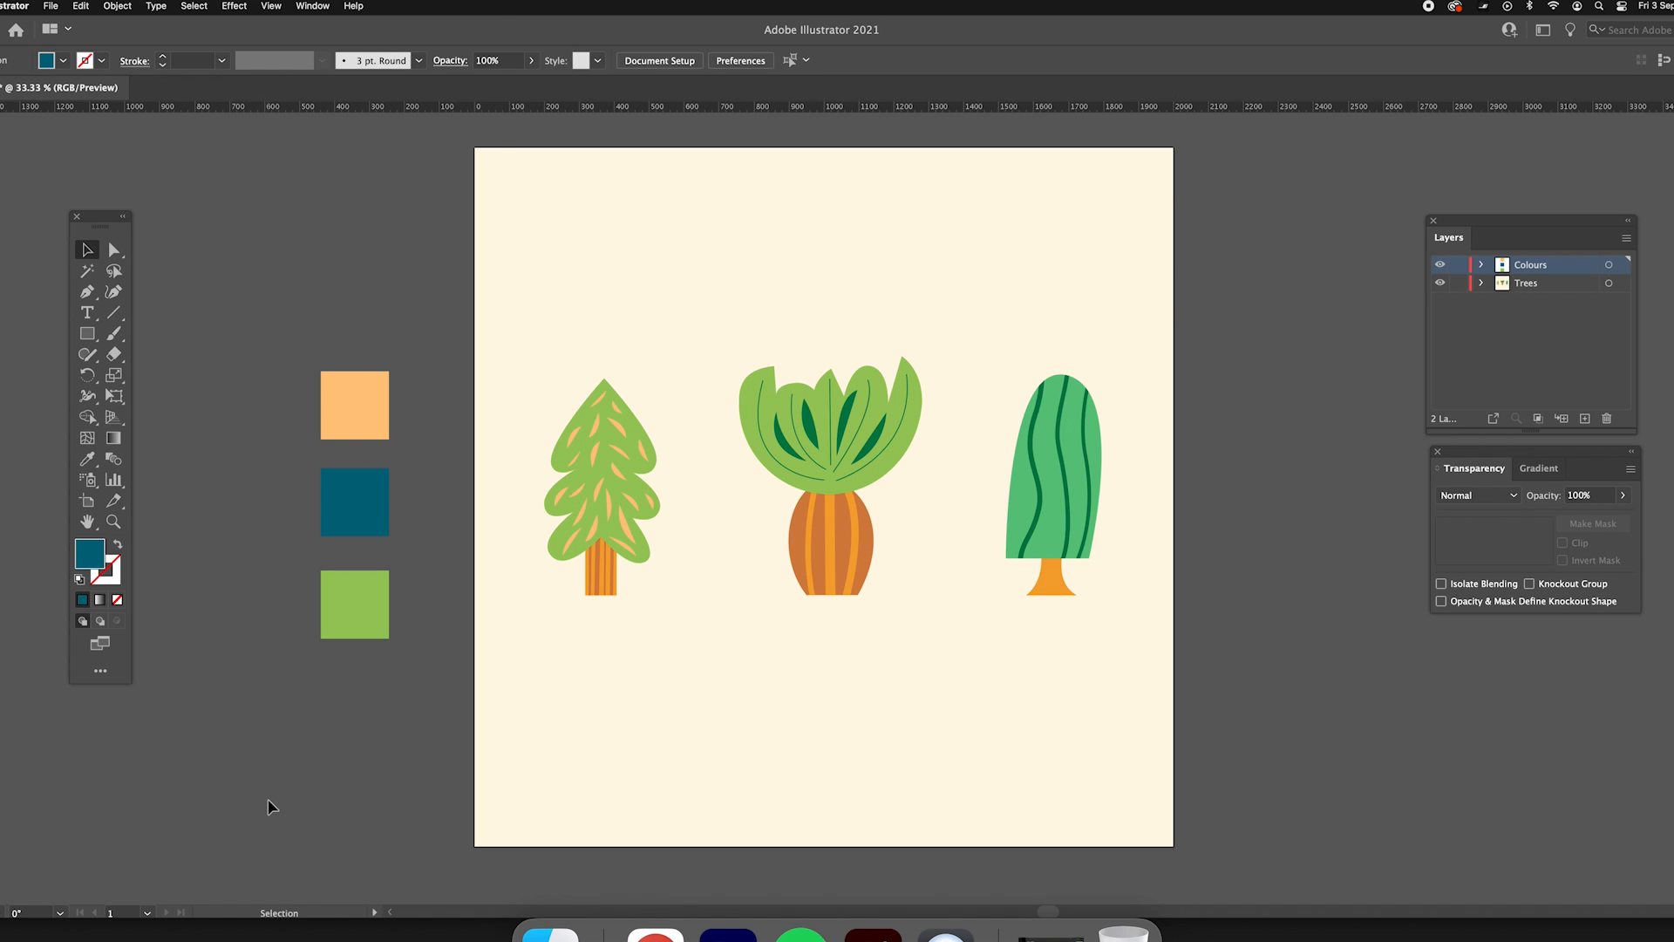
left_click(311, 6)
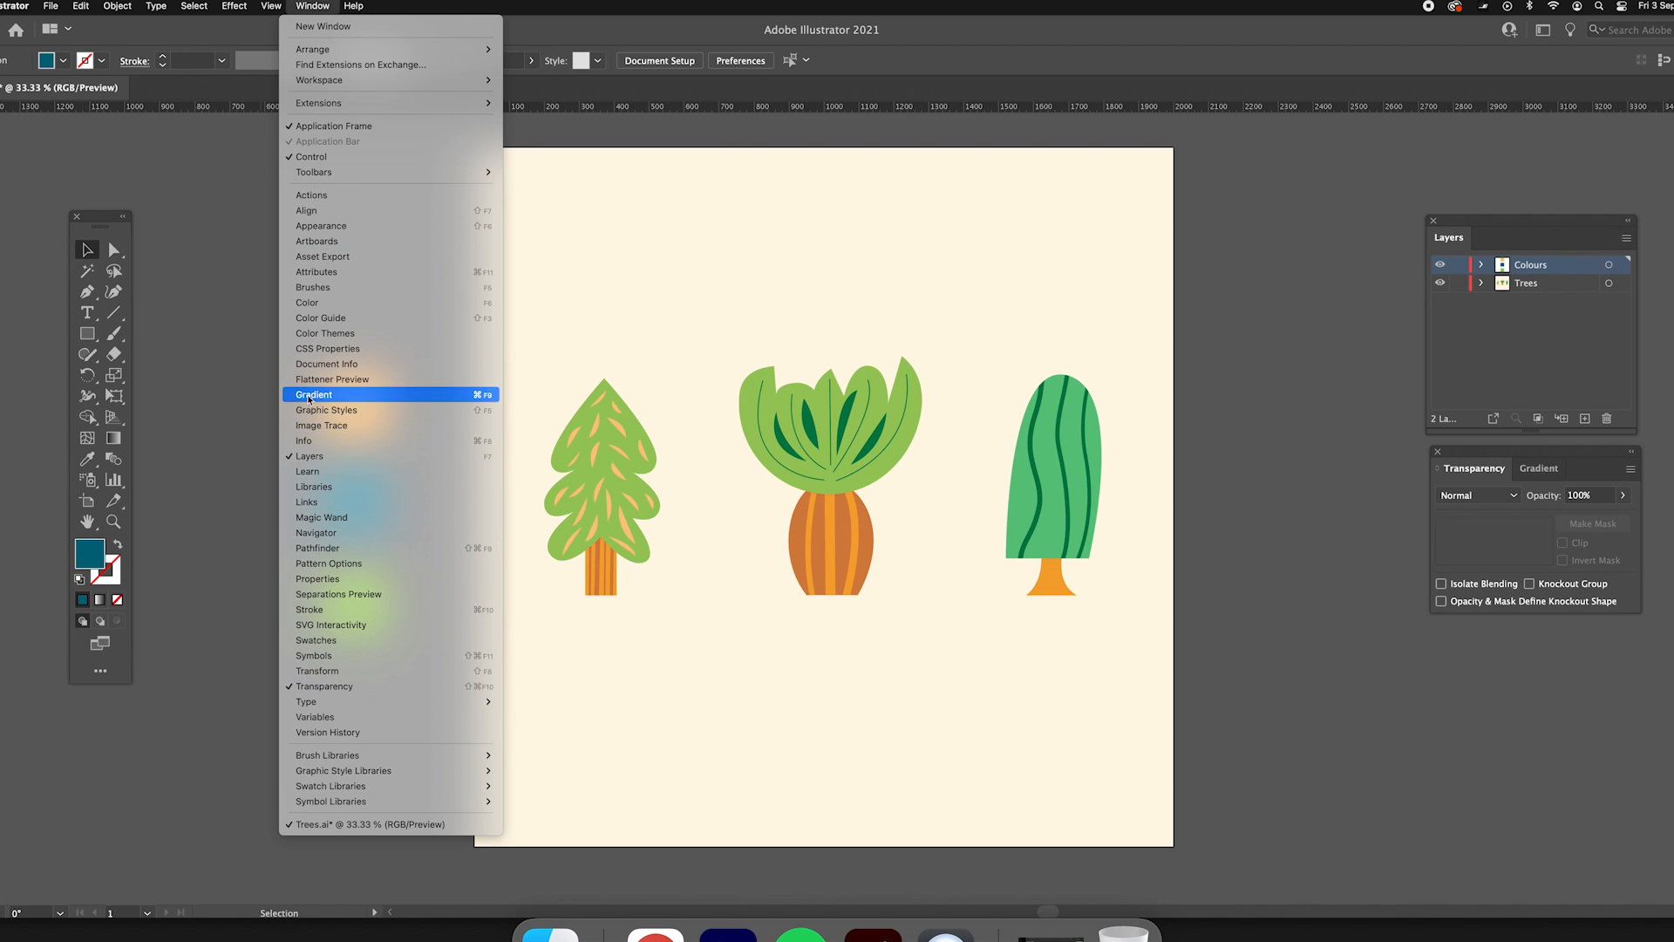
left_click(185, 214)
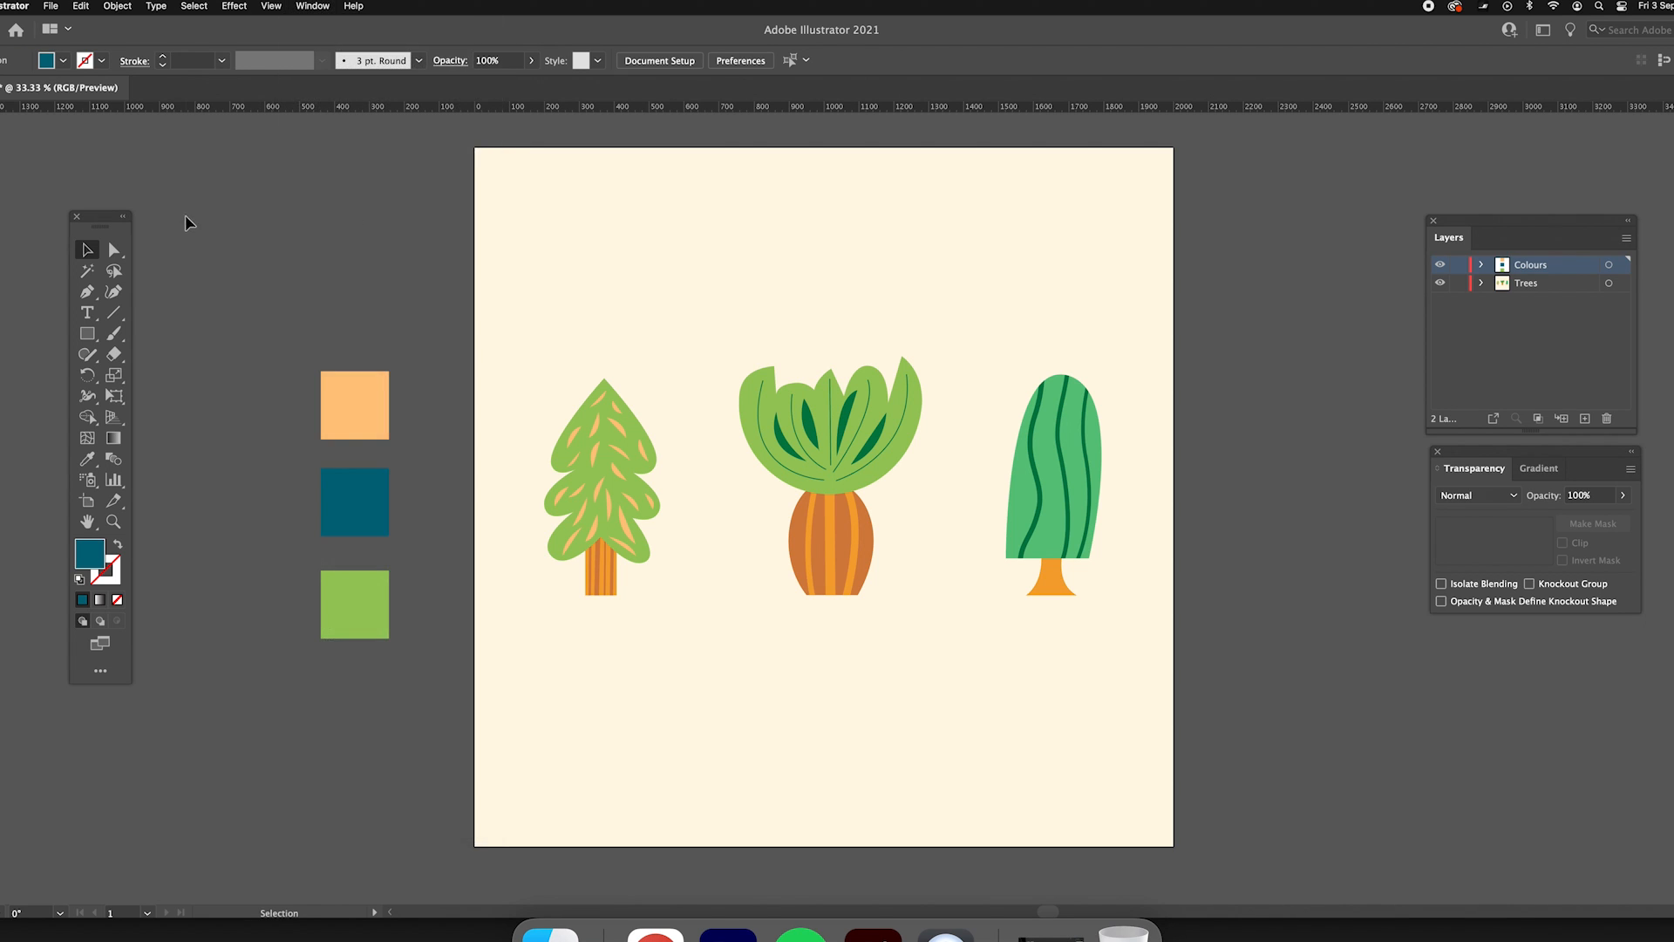
Step: Place a copy of the striped tree's green foliage shape in front of its dark green stripes
left_click(1015, 510)
key("super+1")
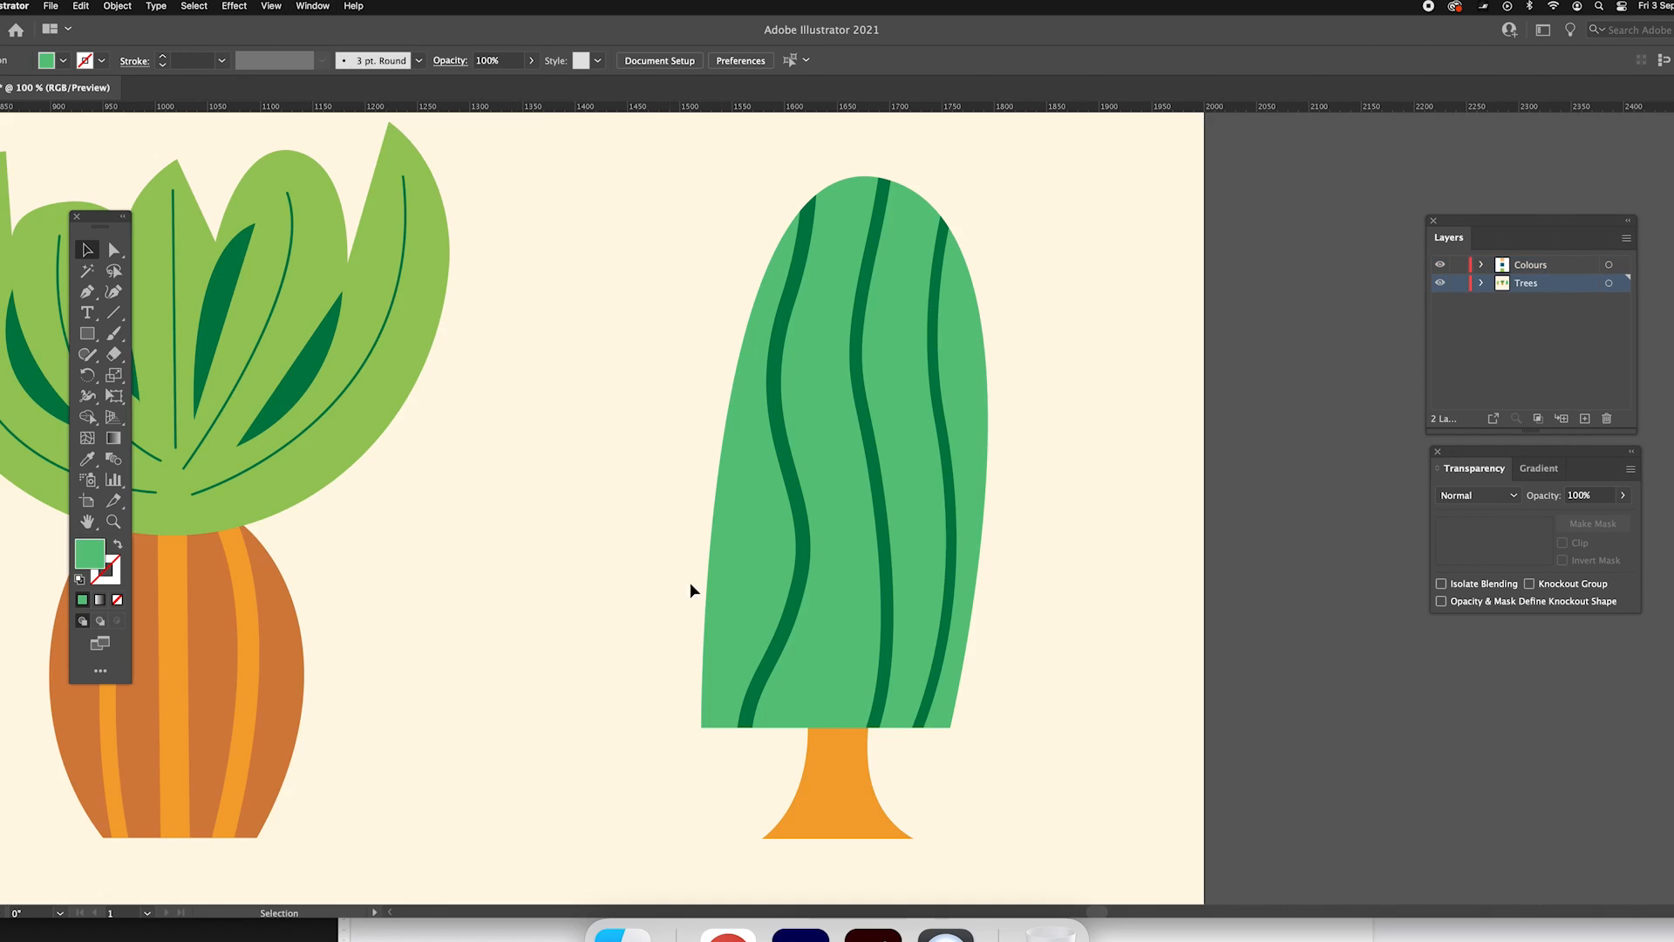
left_click(758, 586)
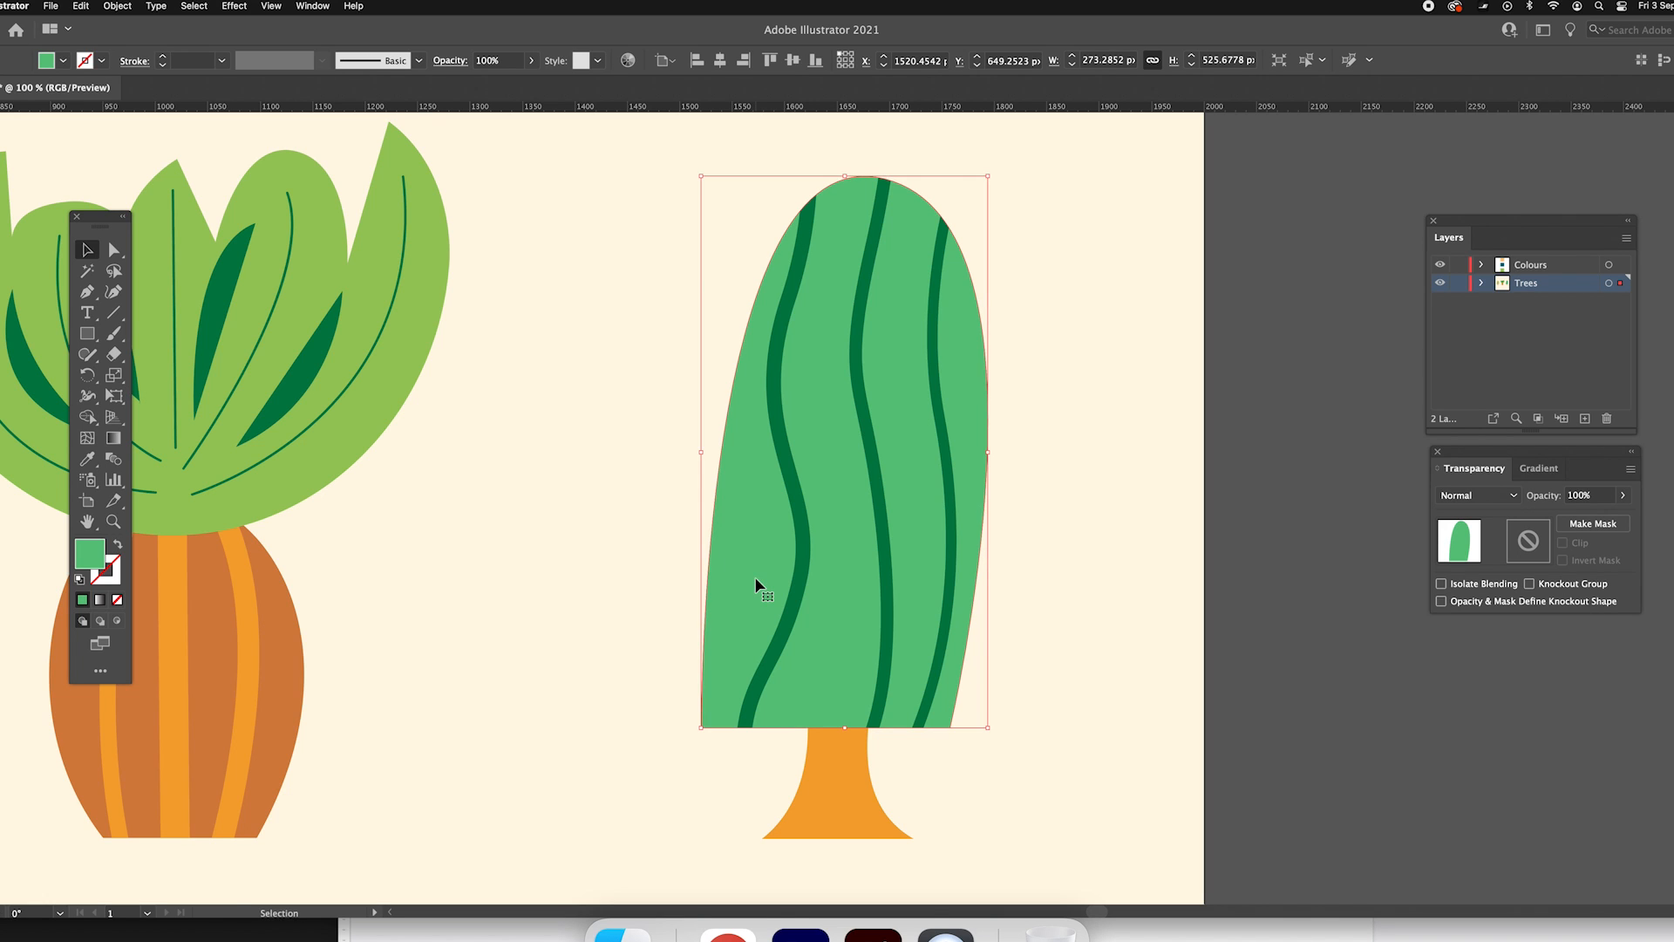
key("super+shift+]")
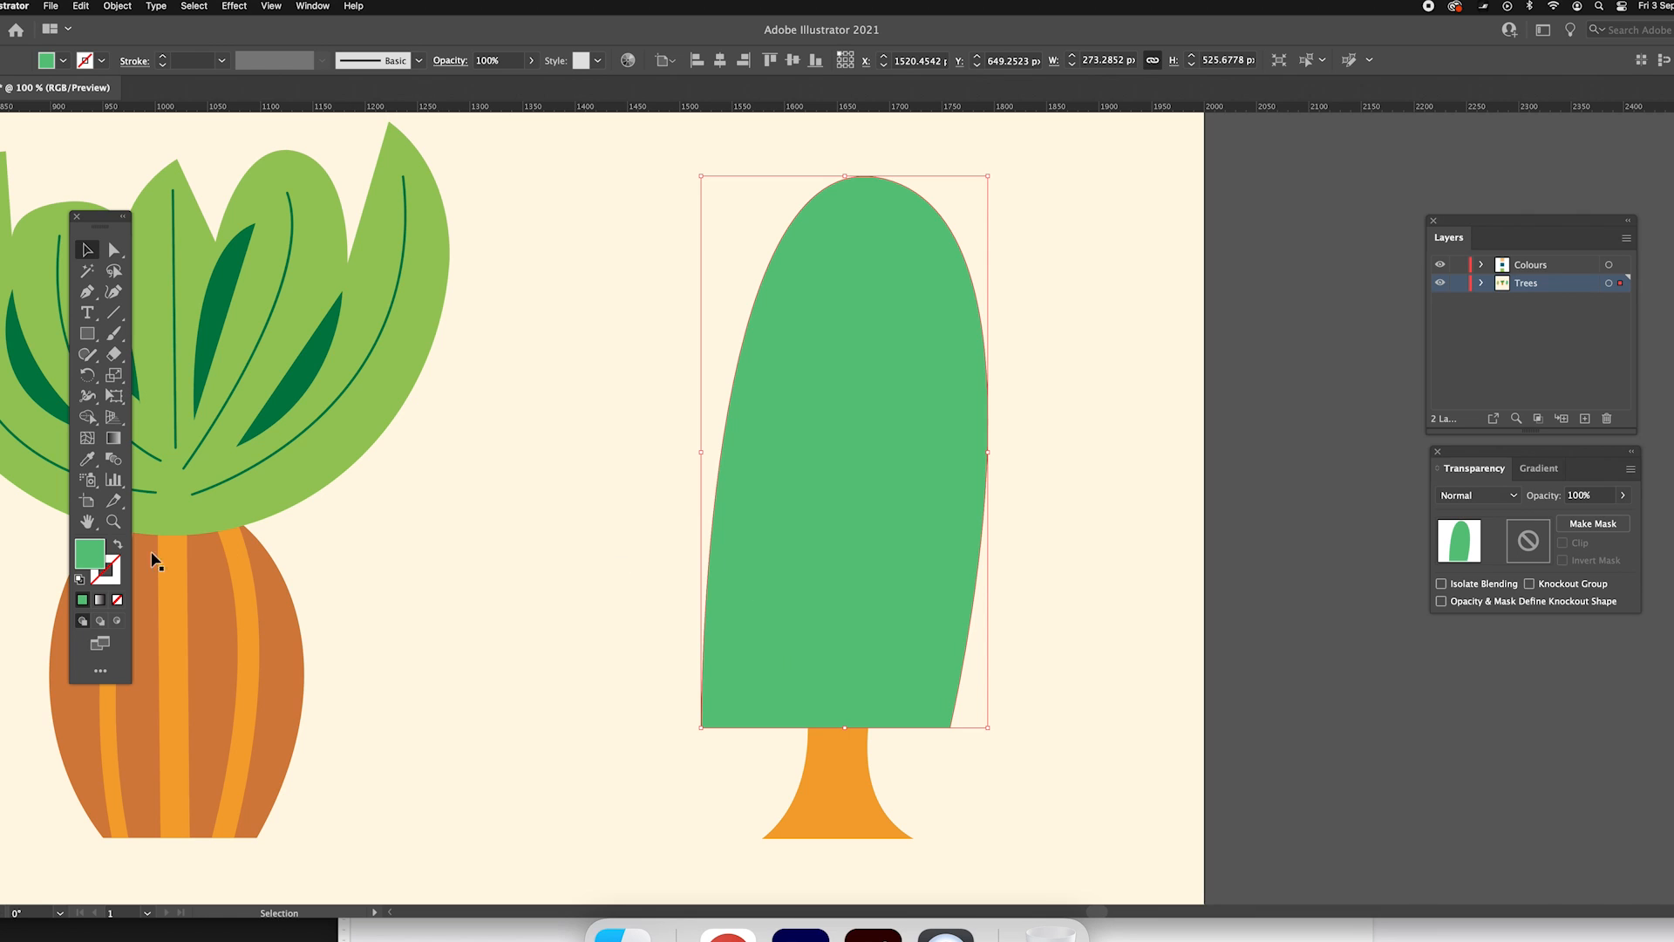
Step: Recolour the copied foliage shape of the striped tree with a dark blue fill
double_click(87, 555)
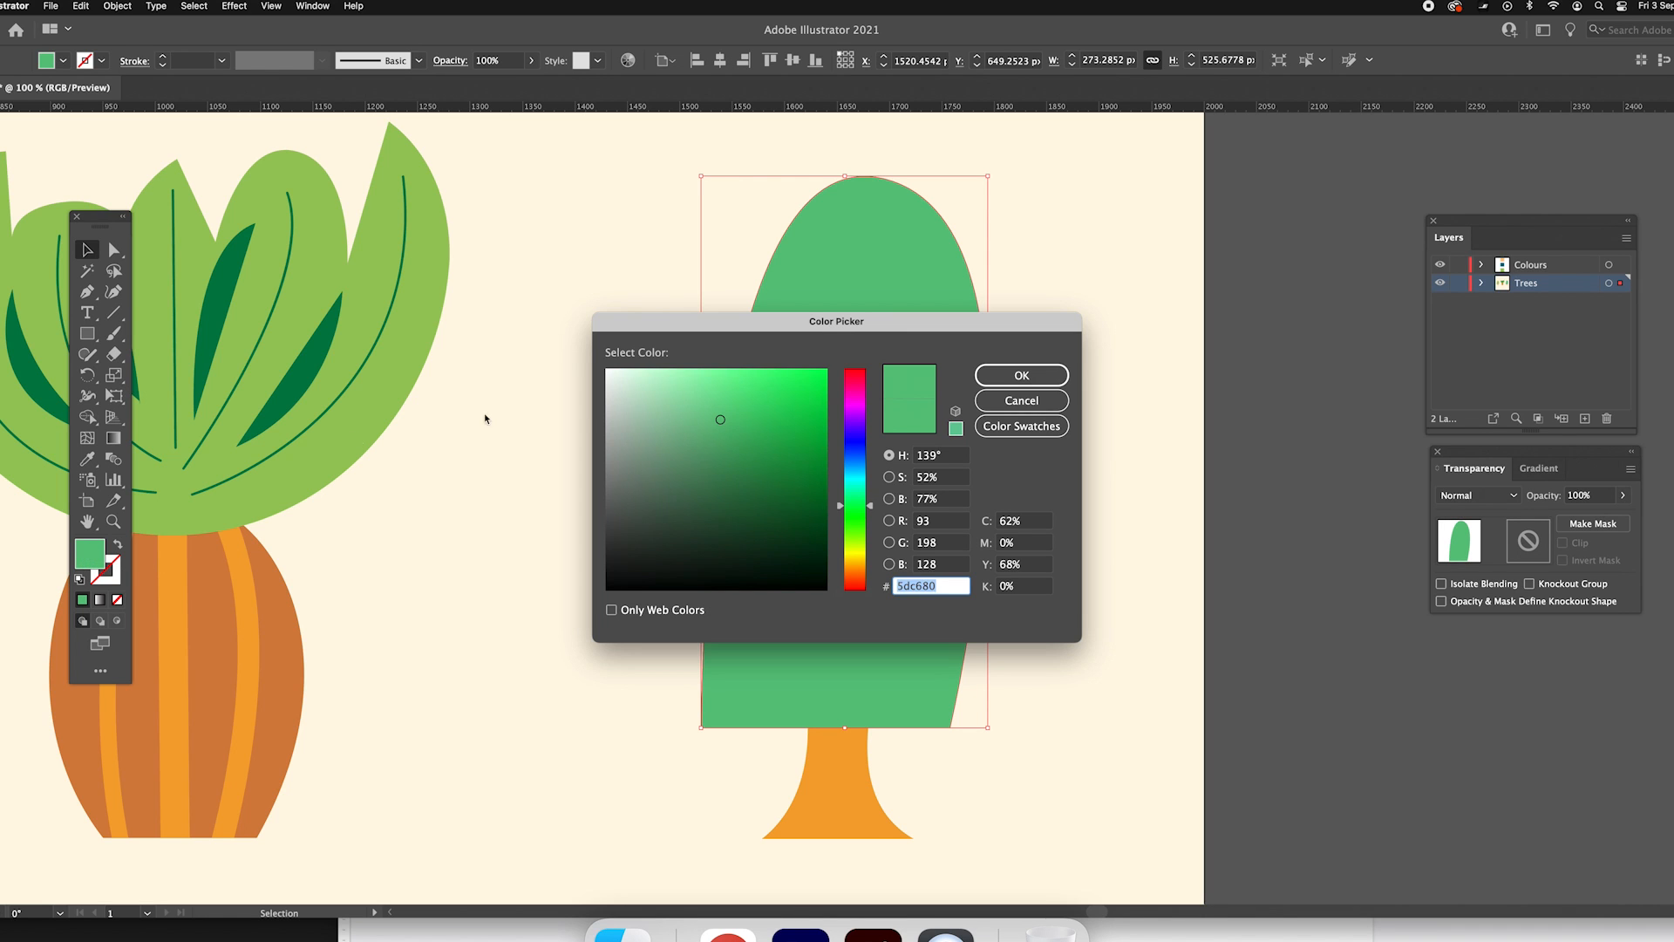
left_click_drag(843, 456, 853, 462)
left_click_drag(811, 402, 829, 466)
left_click(1027, 375)
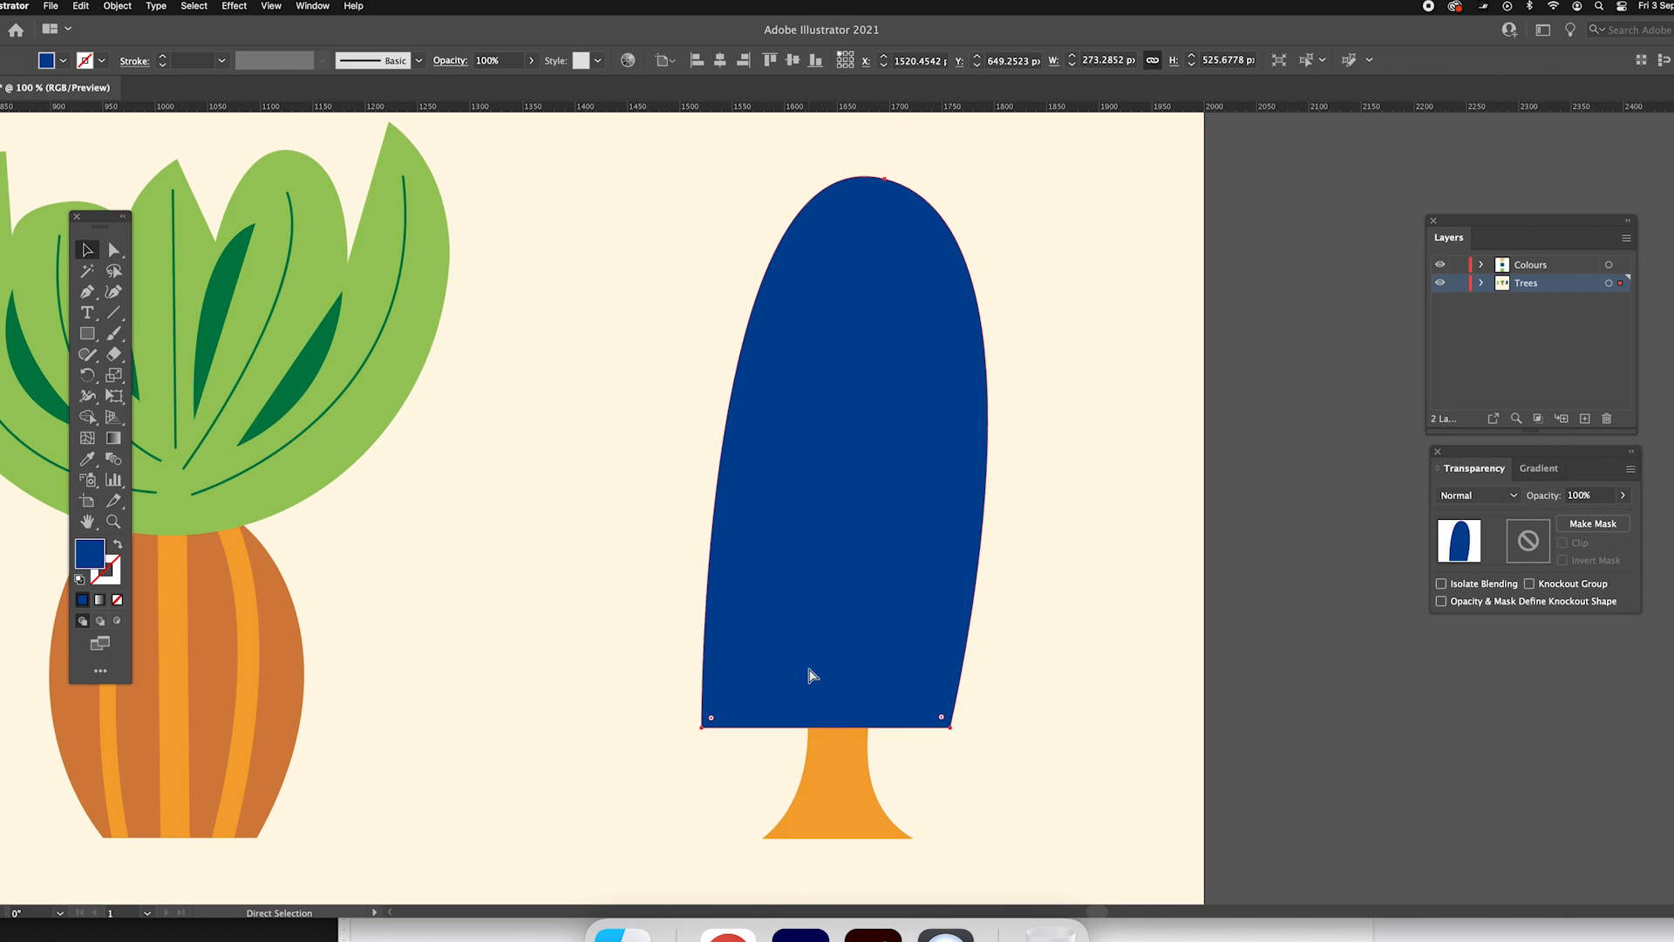
Step: Paste another green foliage copy in front of the dark blue one and fill it with the White, Black gradient
key("super+z")
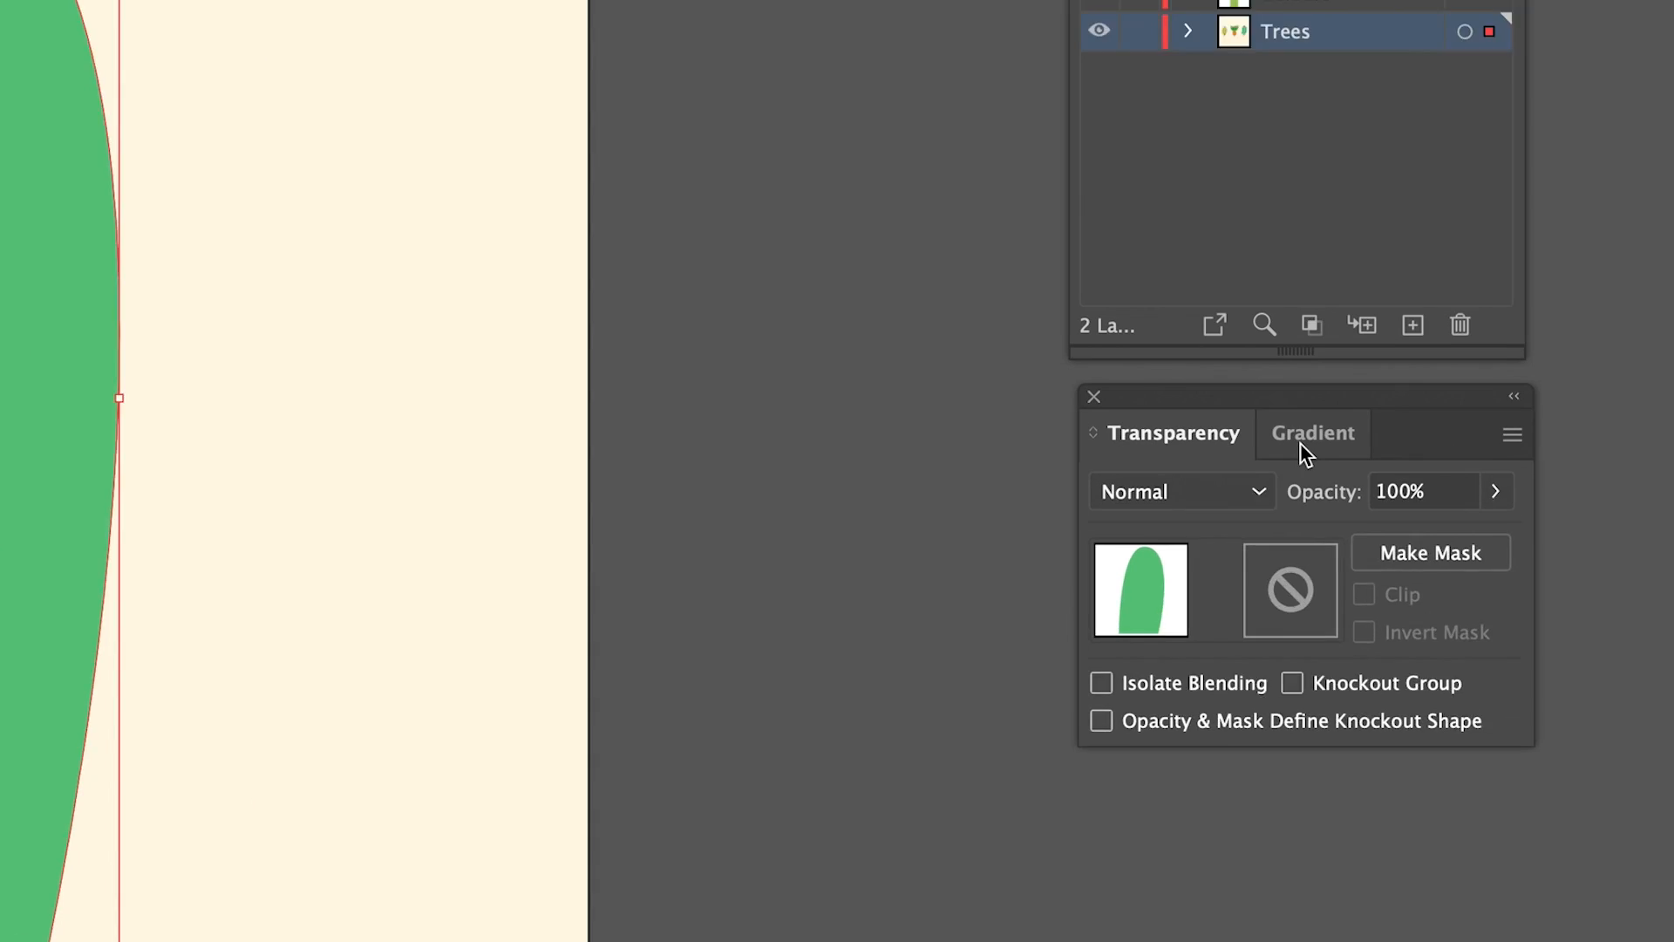
left_click(1537, 471)
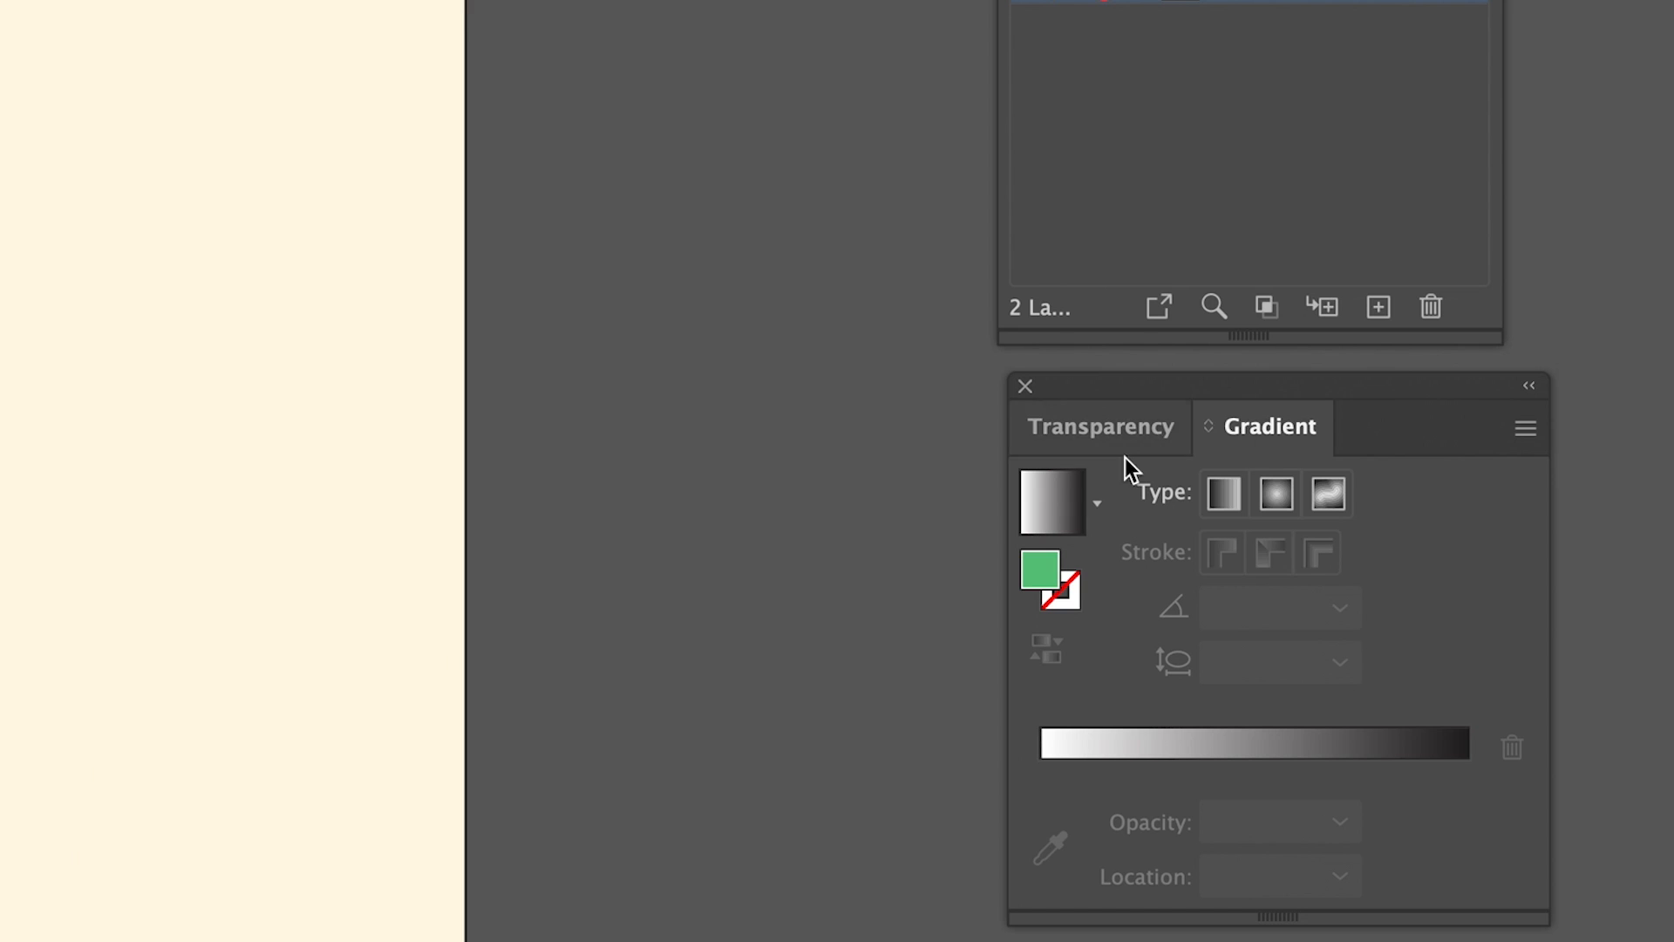
left_click(1095, 504)
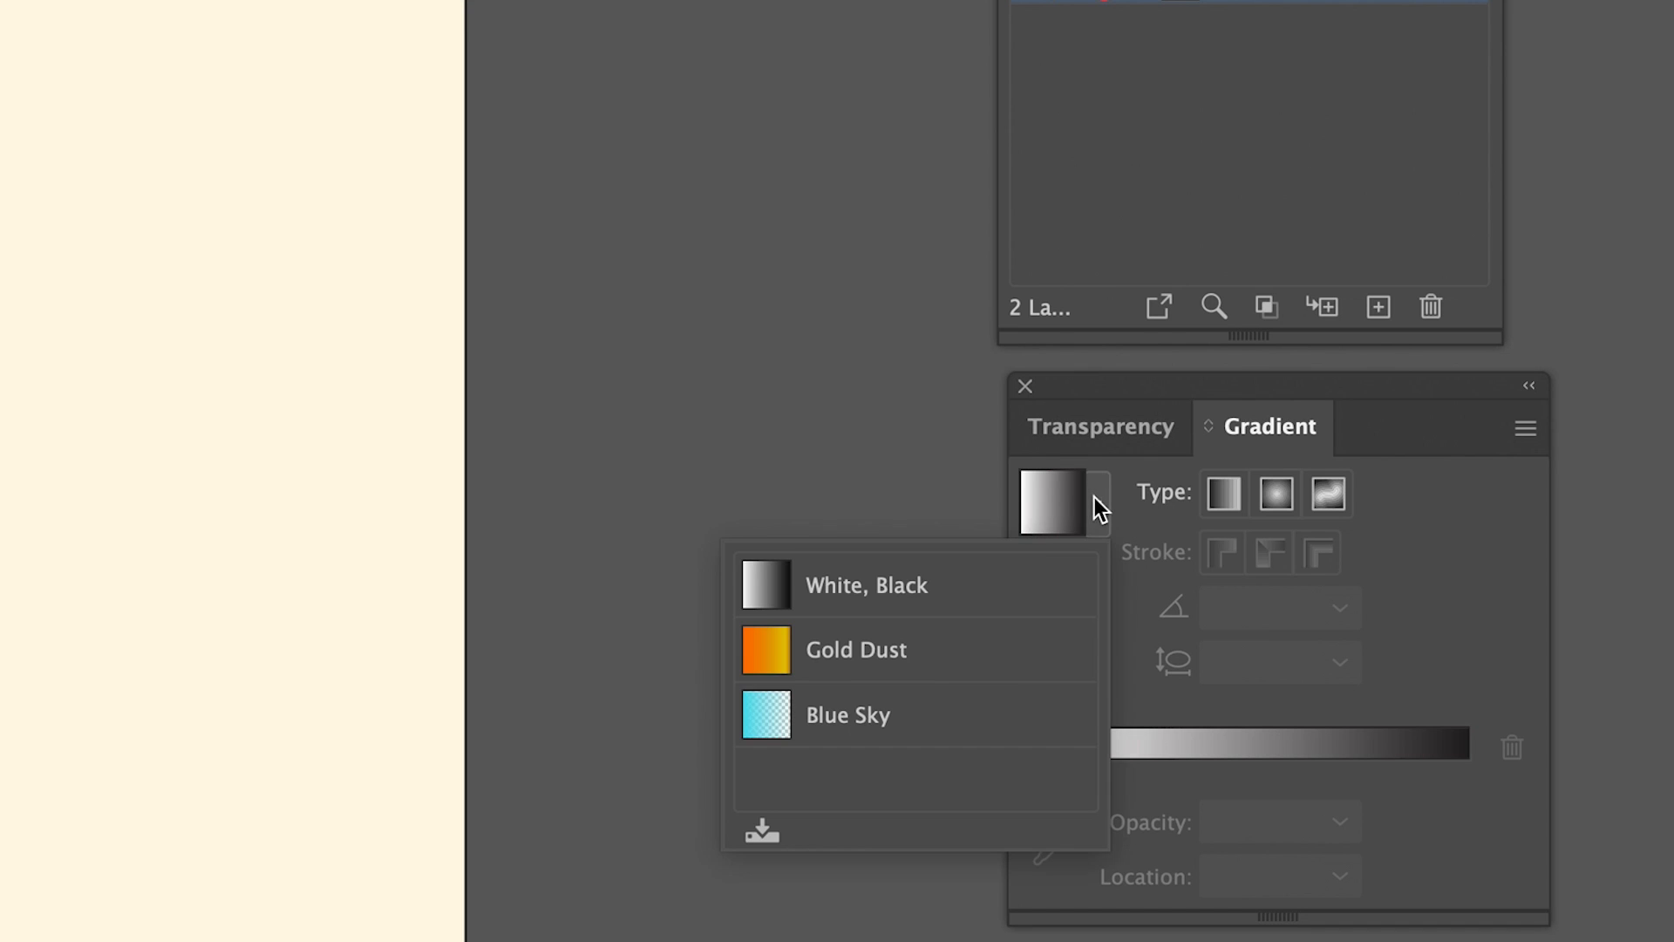
left_click(838, 591)
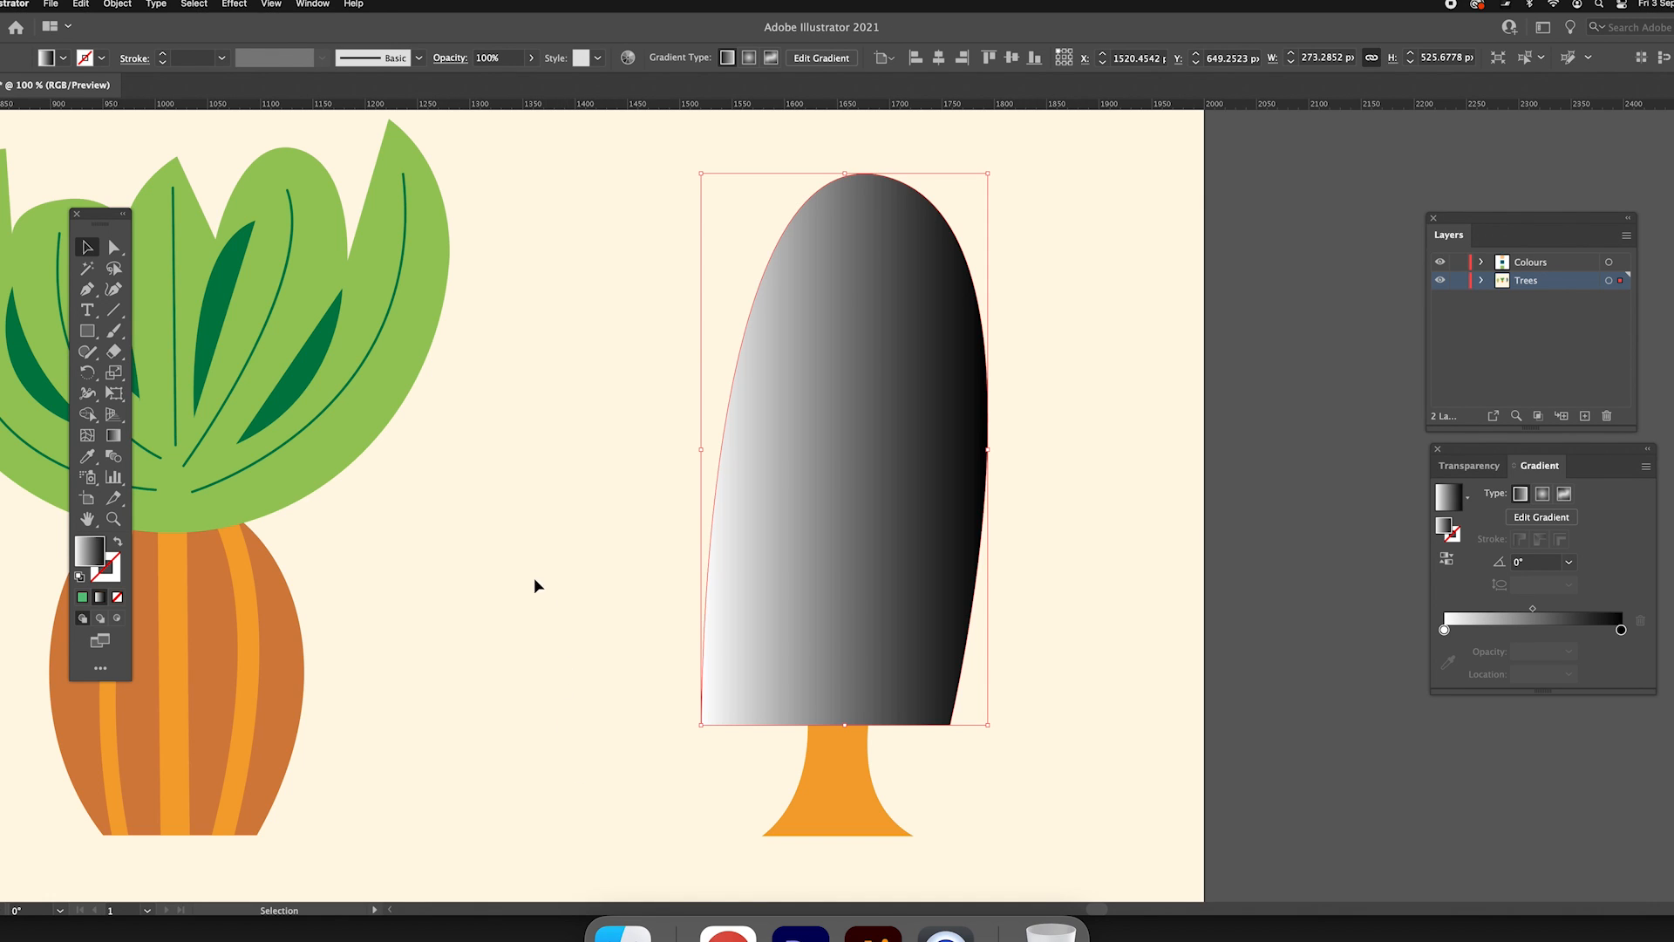
Step: Apply the Grain texture effect to the gradient shape with Intensity 41, Contrast 91 and Grain Type Regular
left_click(234, 4)
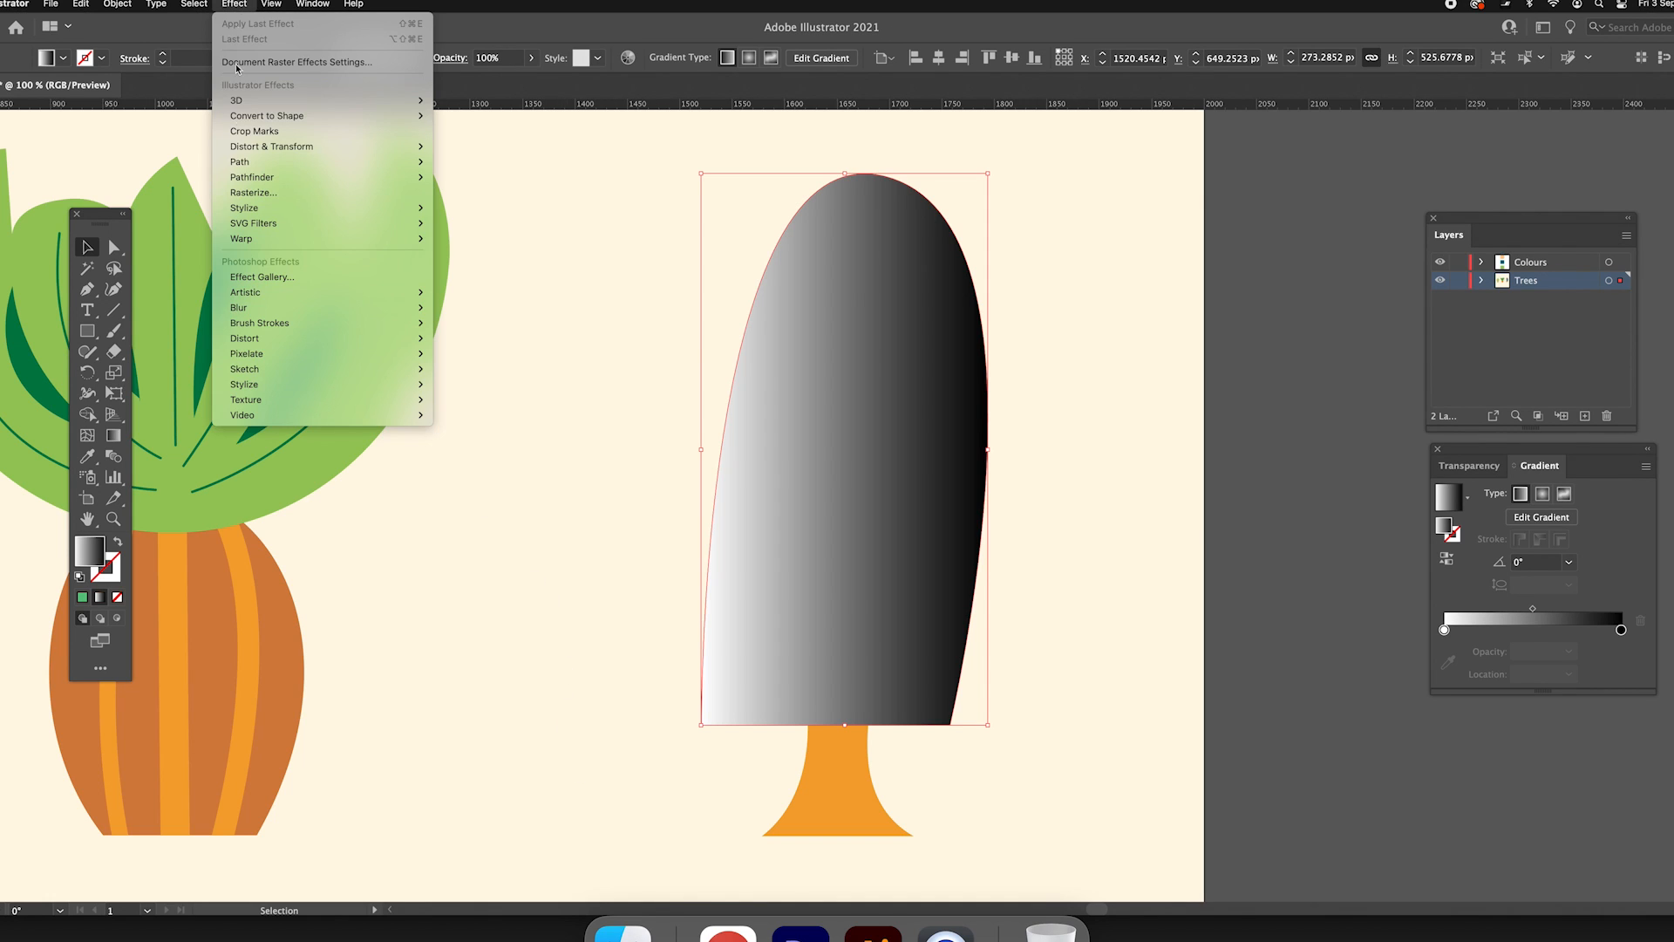
mouse_move(234, 403)
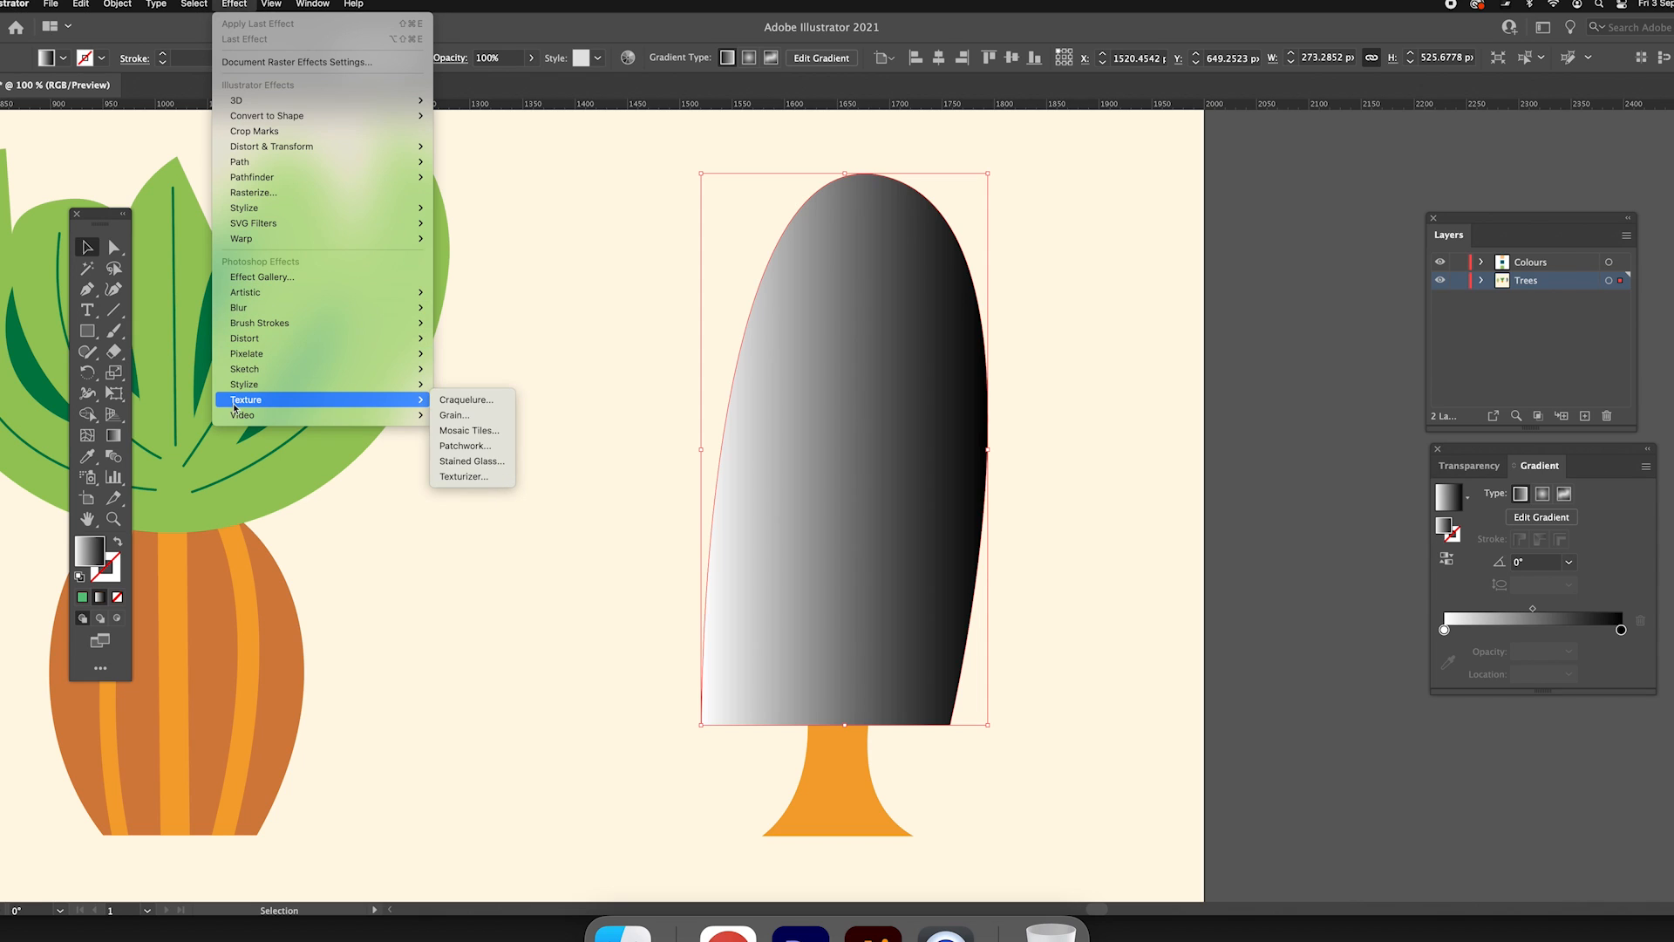
left_click(462, 416)
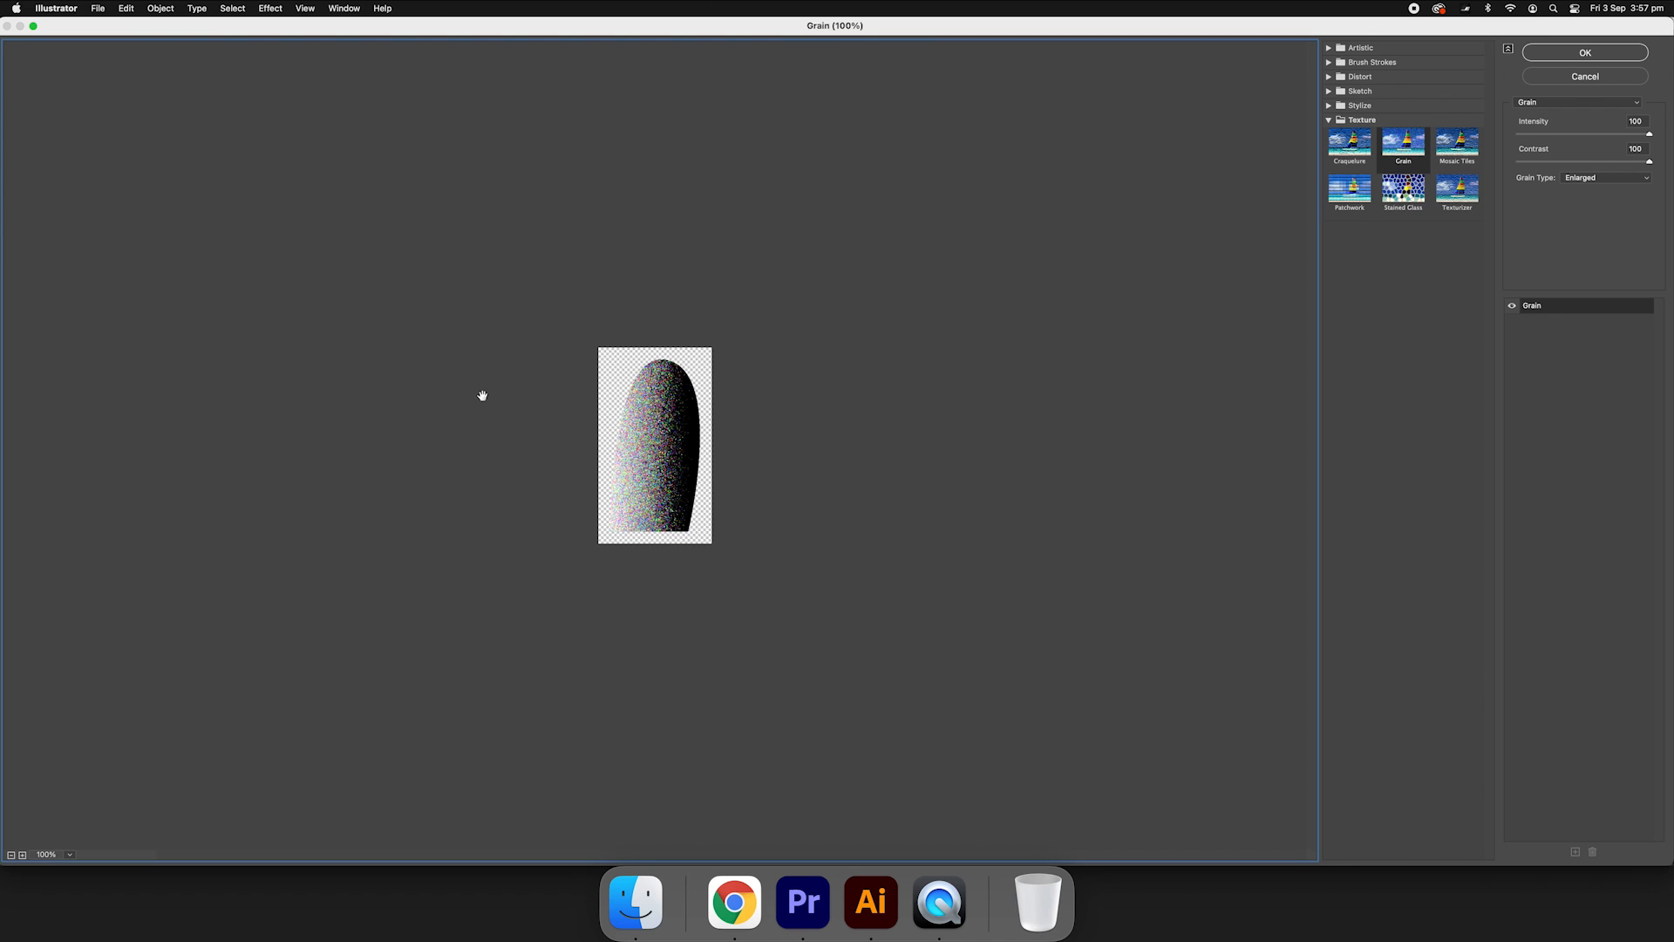
key("super+equal")
key("super+equal")
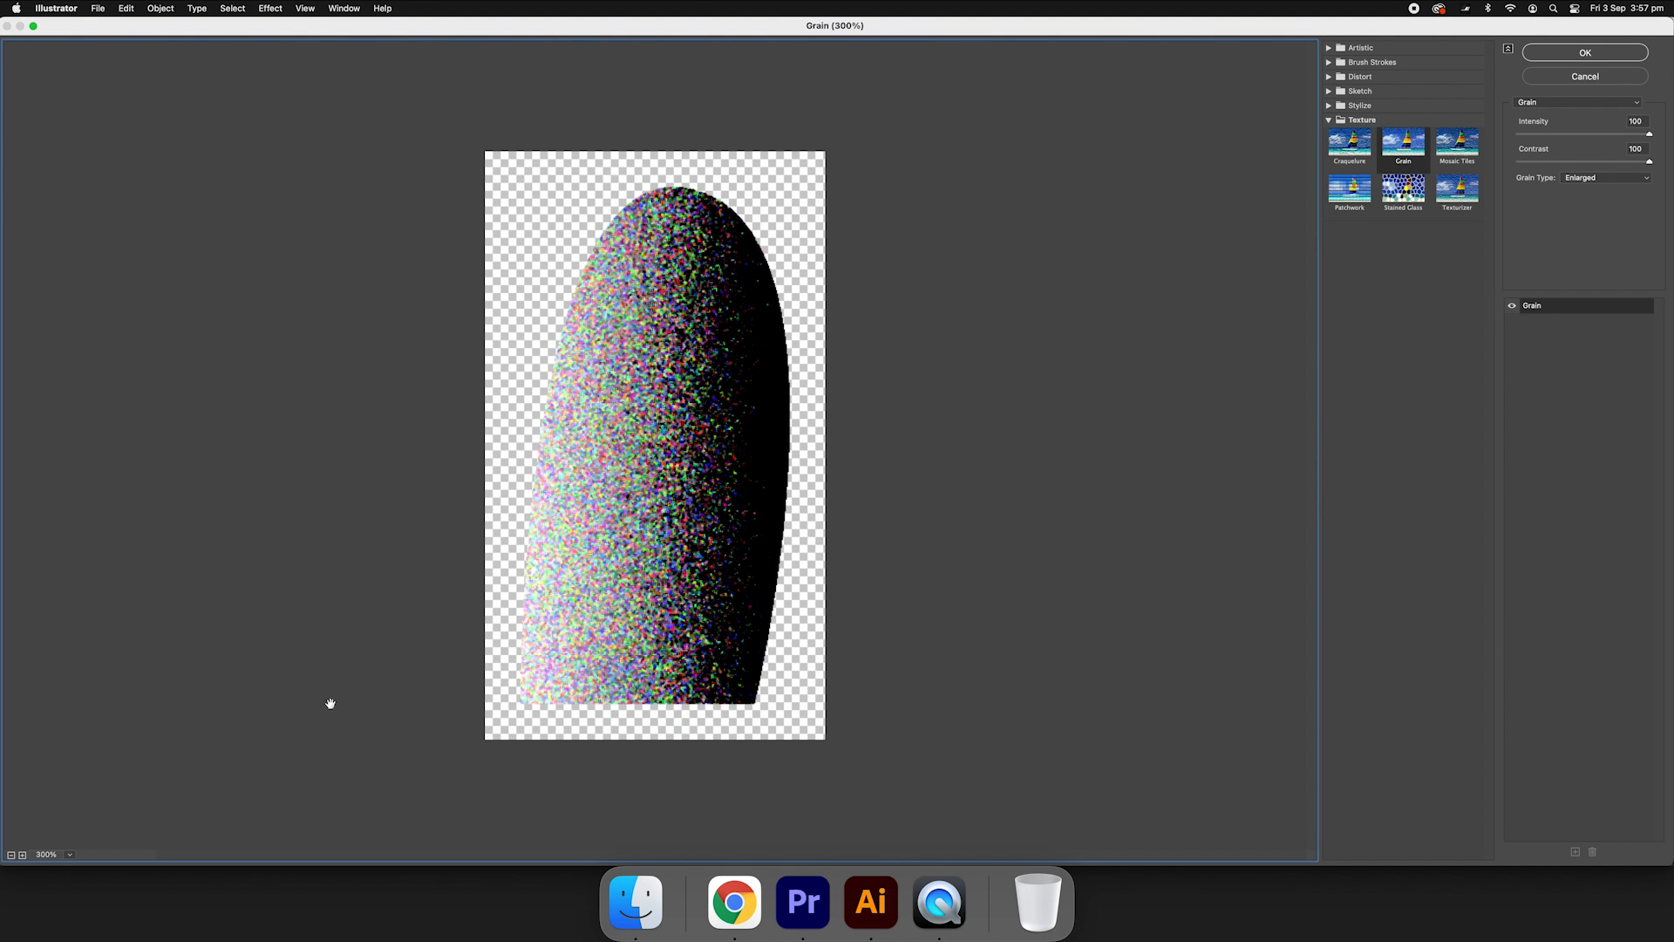
left_click(1642, 179)
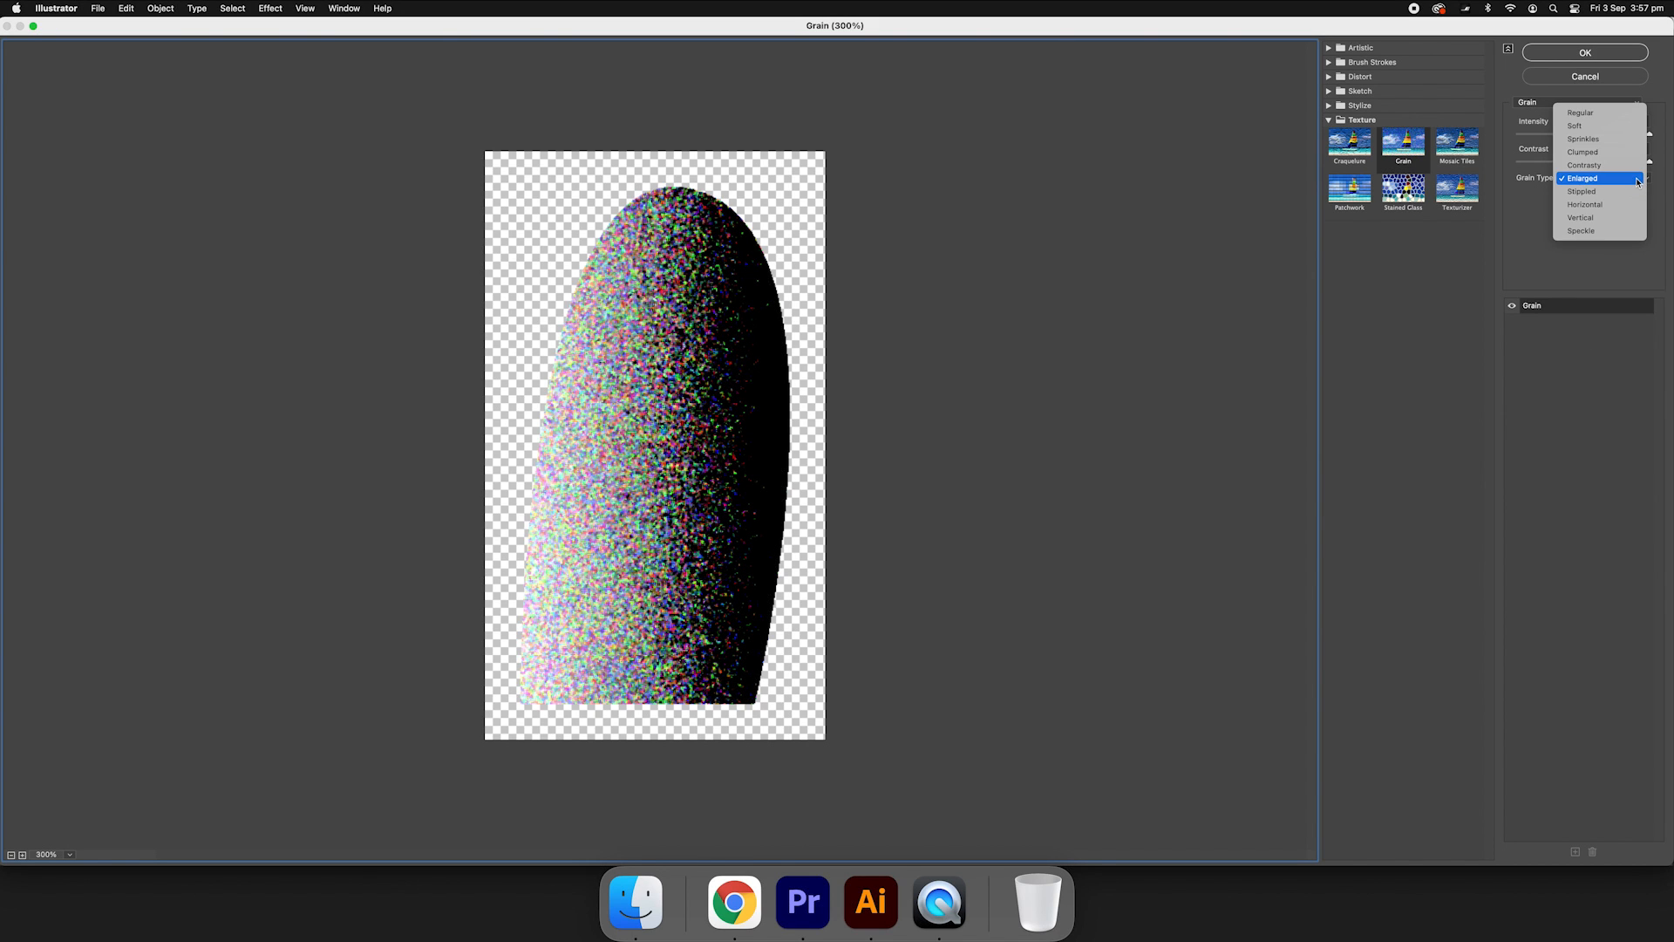
left_click(1575, 114)
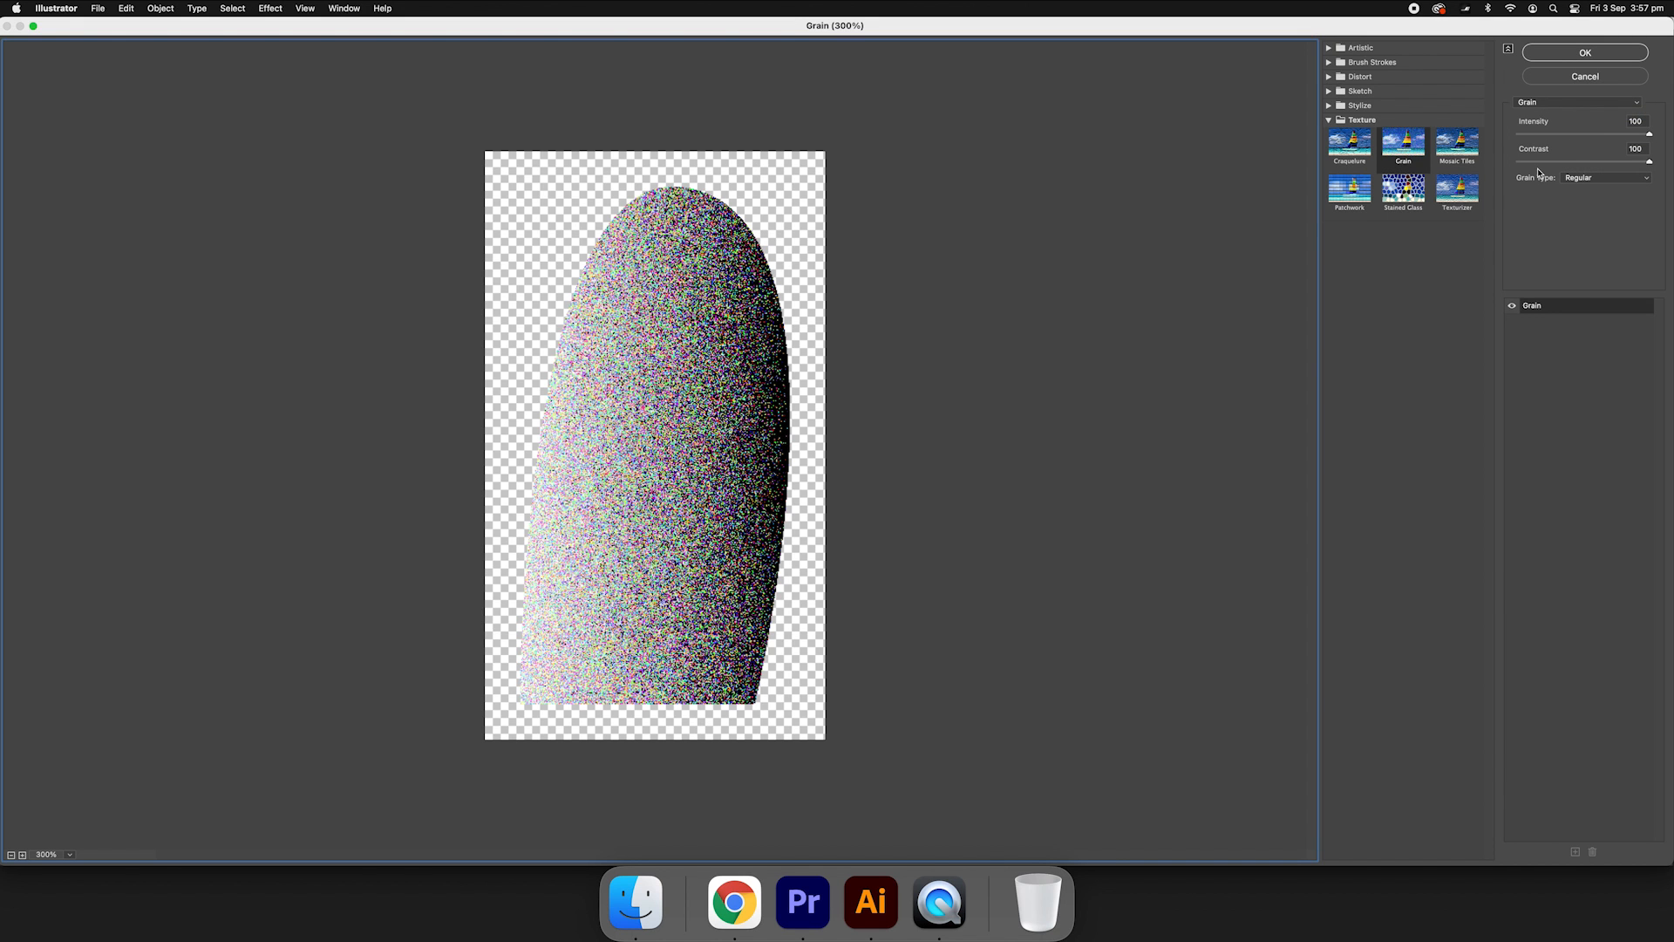
mouse_move(1650, 165)
left_mouse_down()
mouse_move(1563, 180)
mouse_move(1652, 164)
mouse_move(1646, 136)
mouse_move(1566, 139)
mouse_move(1636, 162)
left_mouse_up()
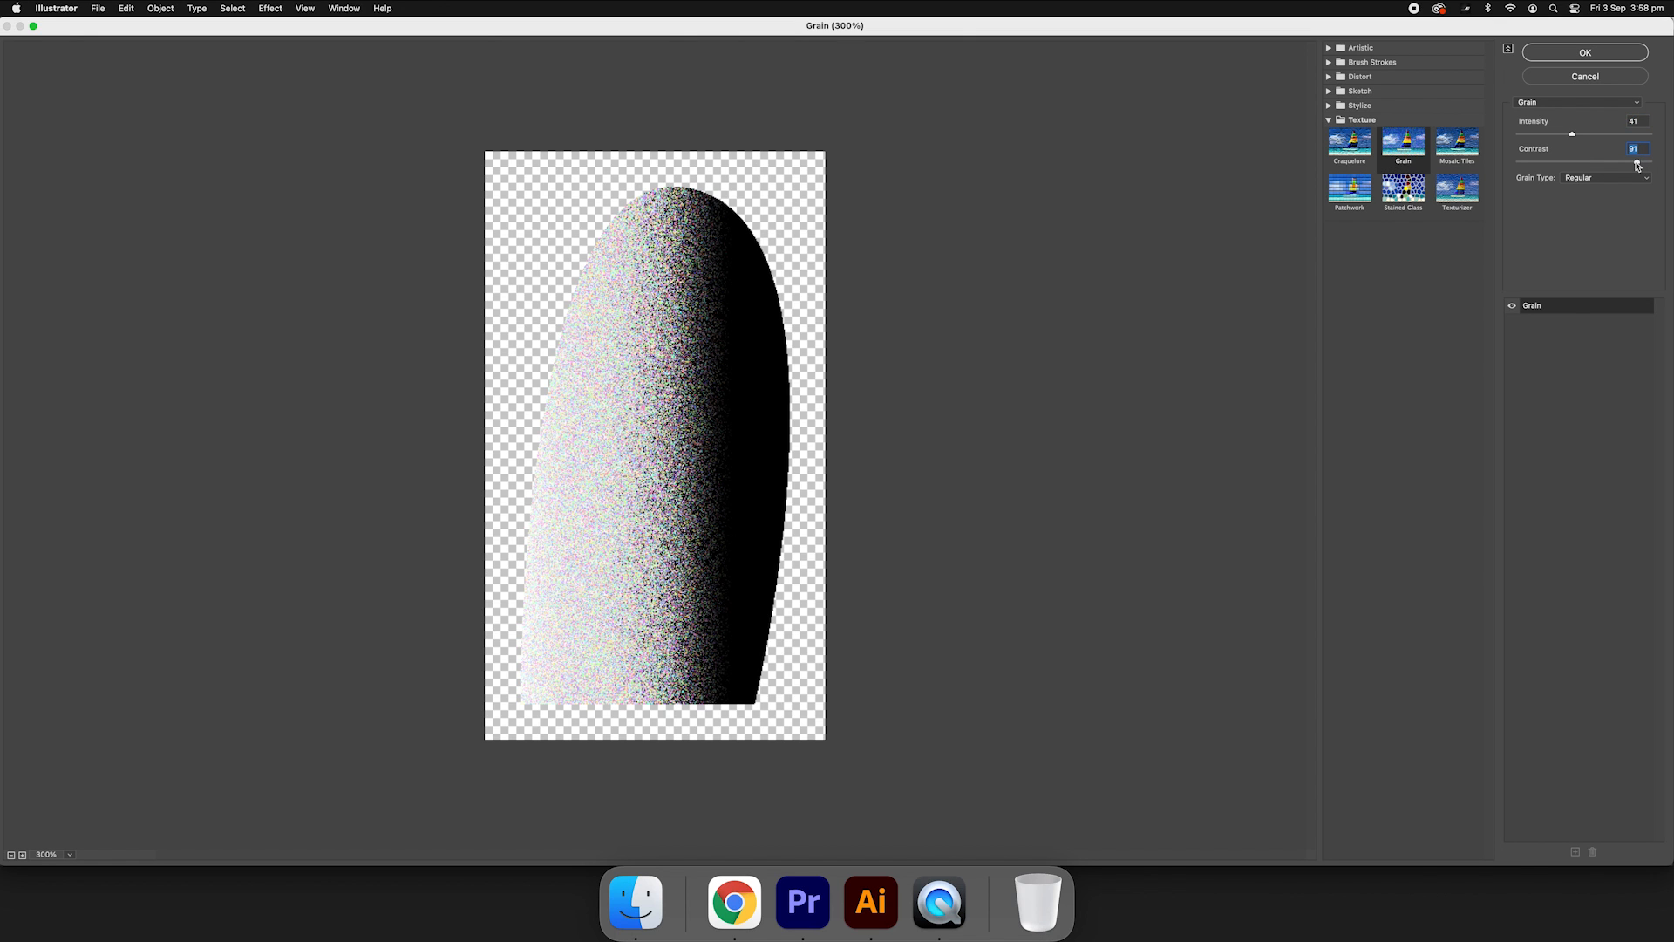
left_click(1584, 55)
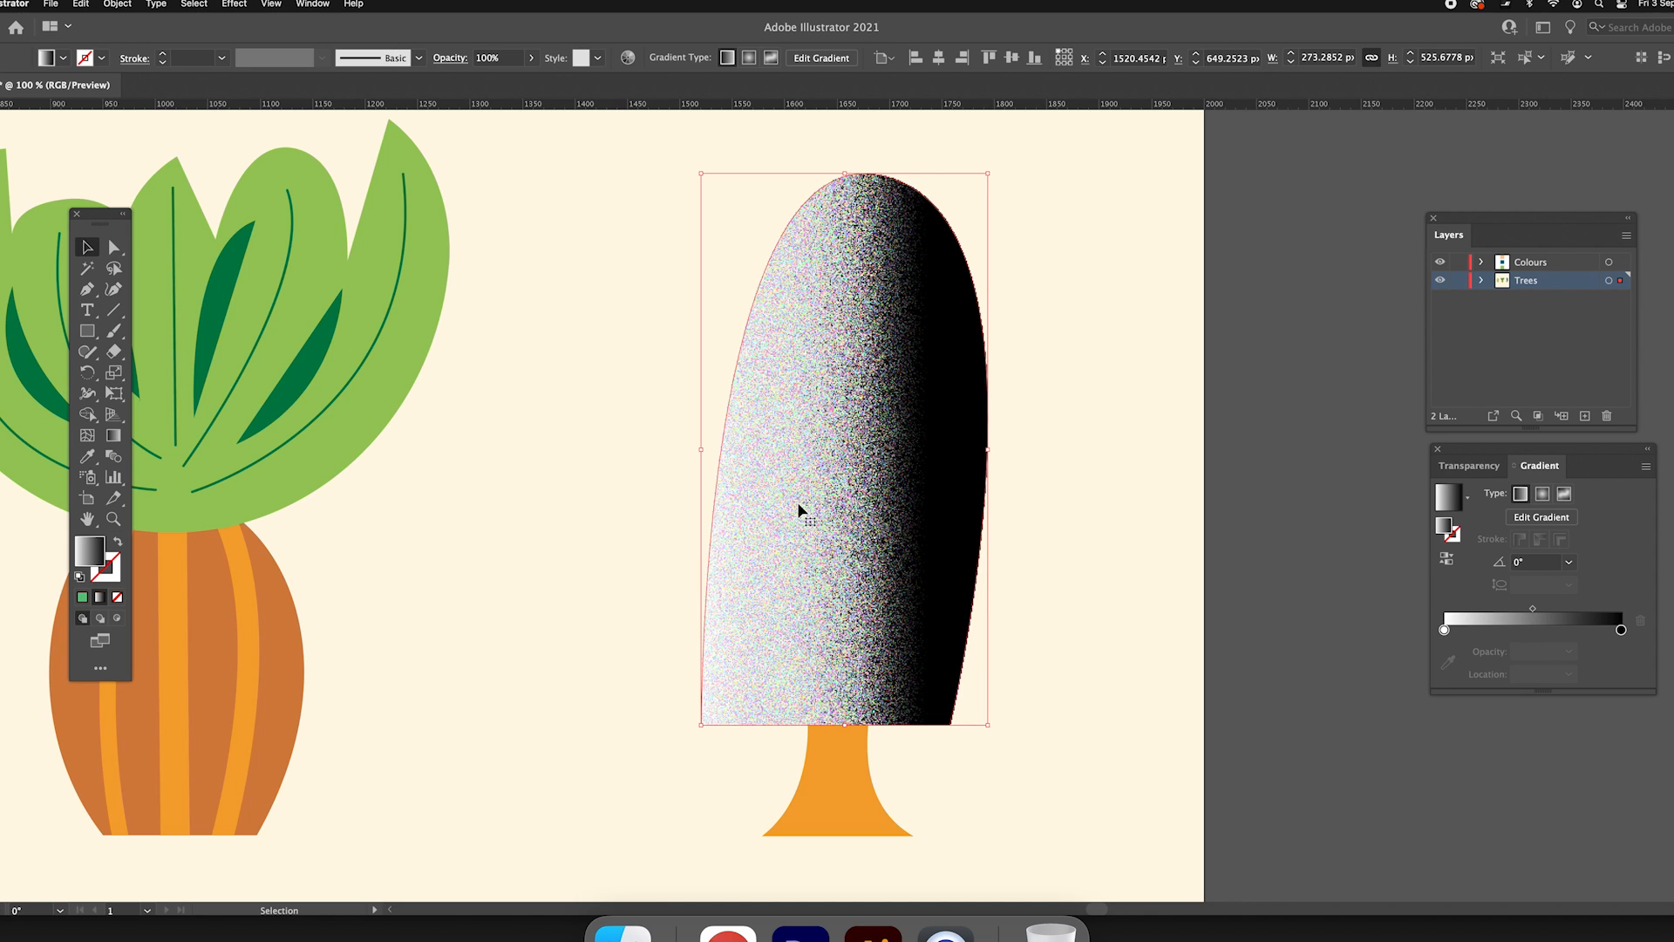
Step: Cut the grainy gradient shape and paste it in place inside an opacity mask on the dark blue foliage shape
key("ctrl+z")
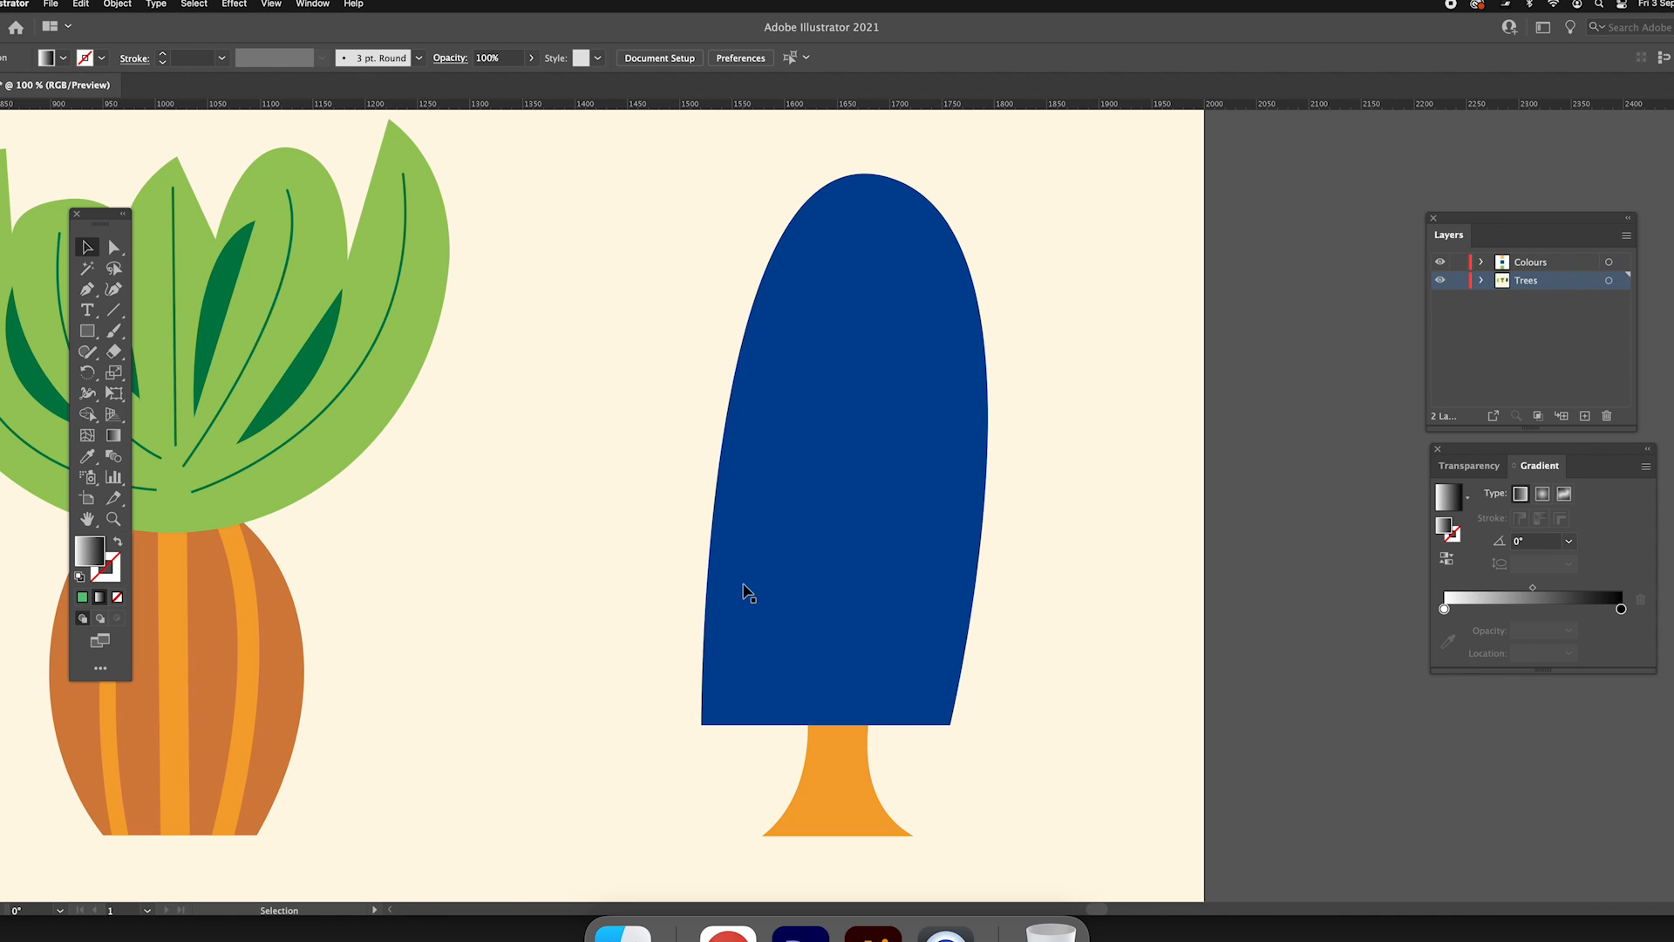
left_click(813, 411)
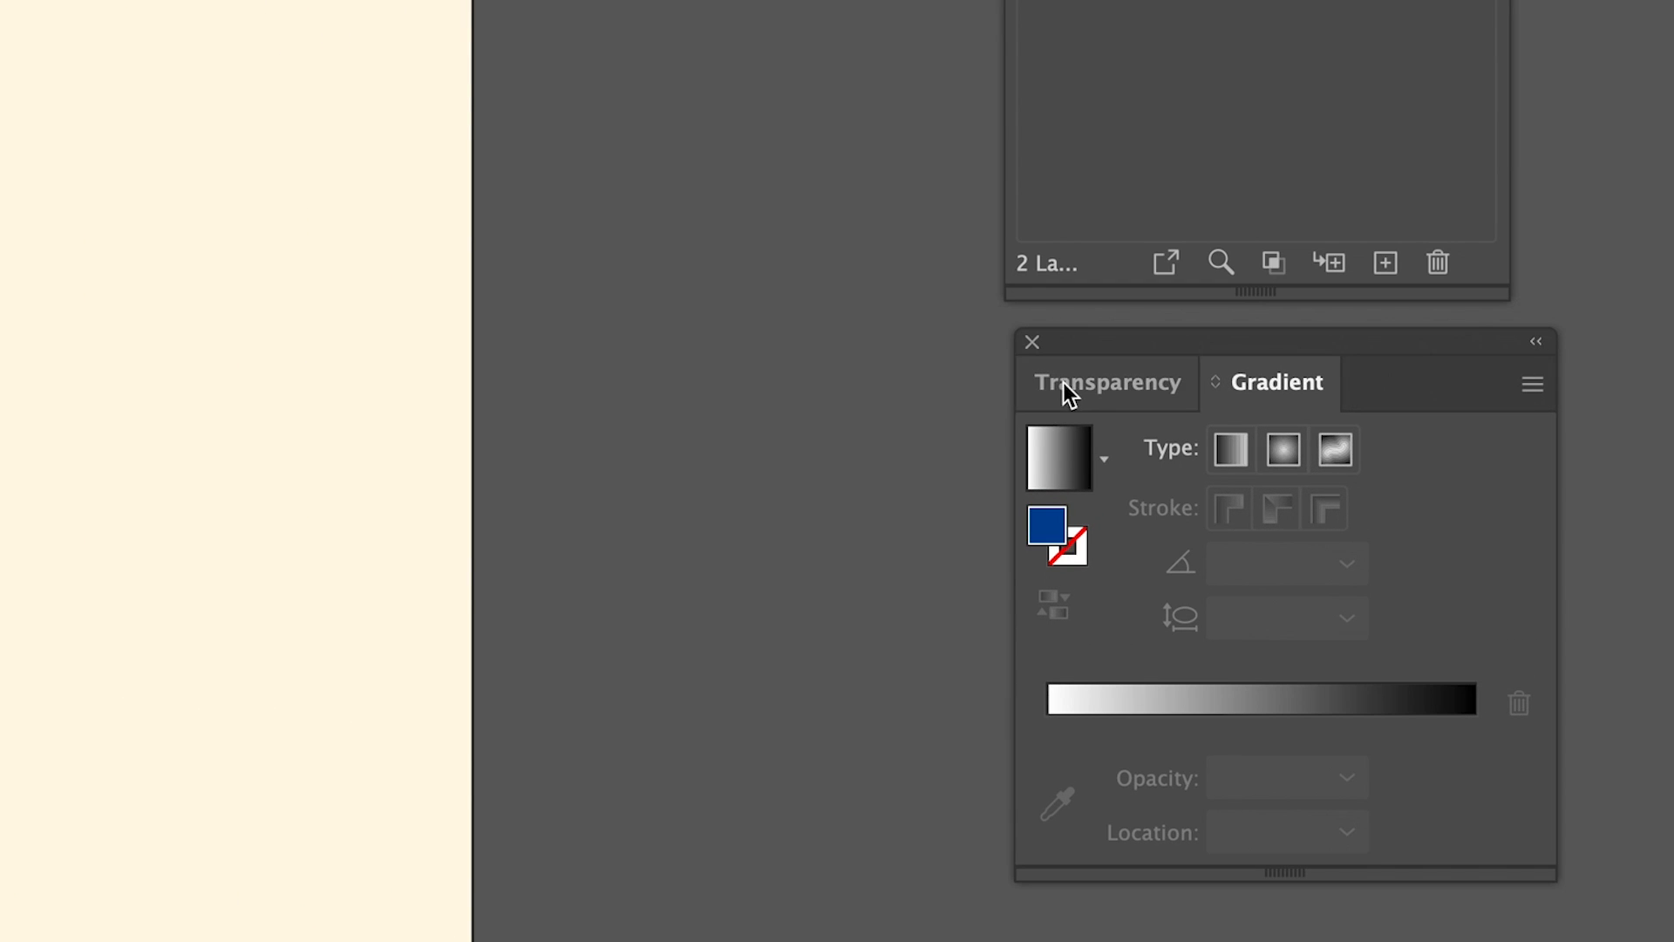
left_click(1091, 383)
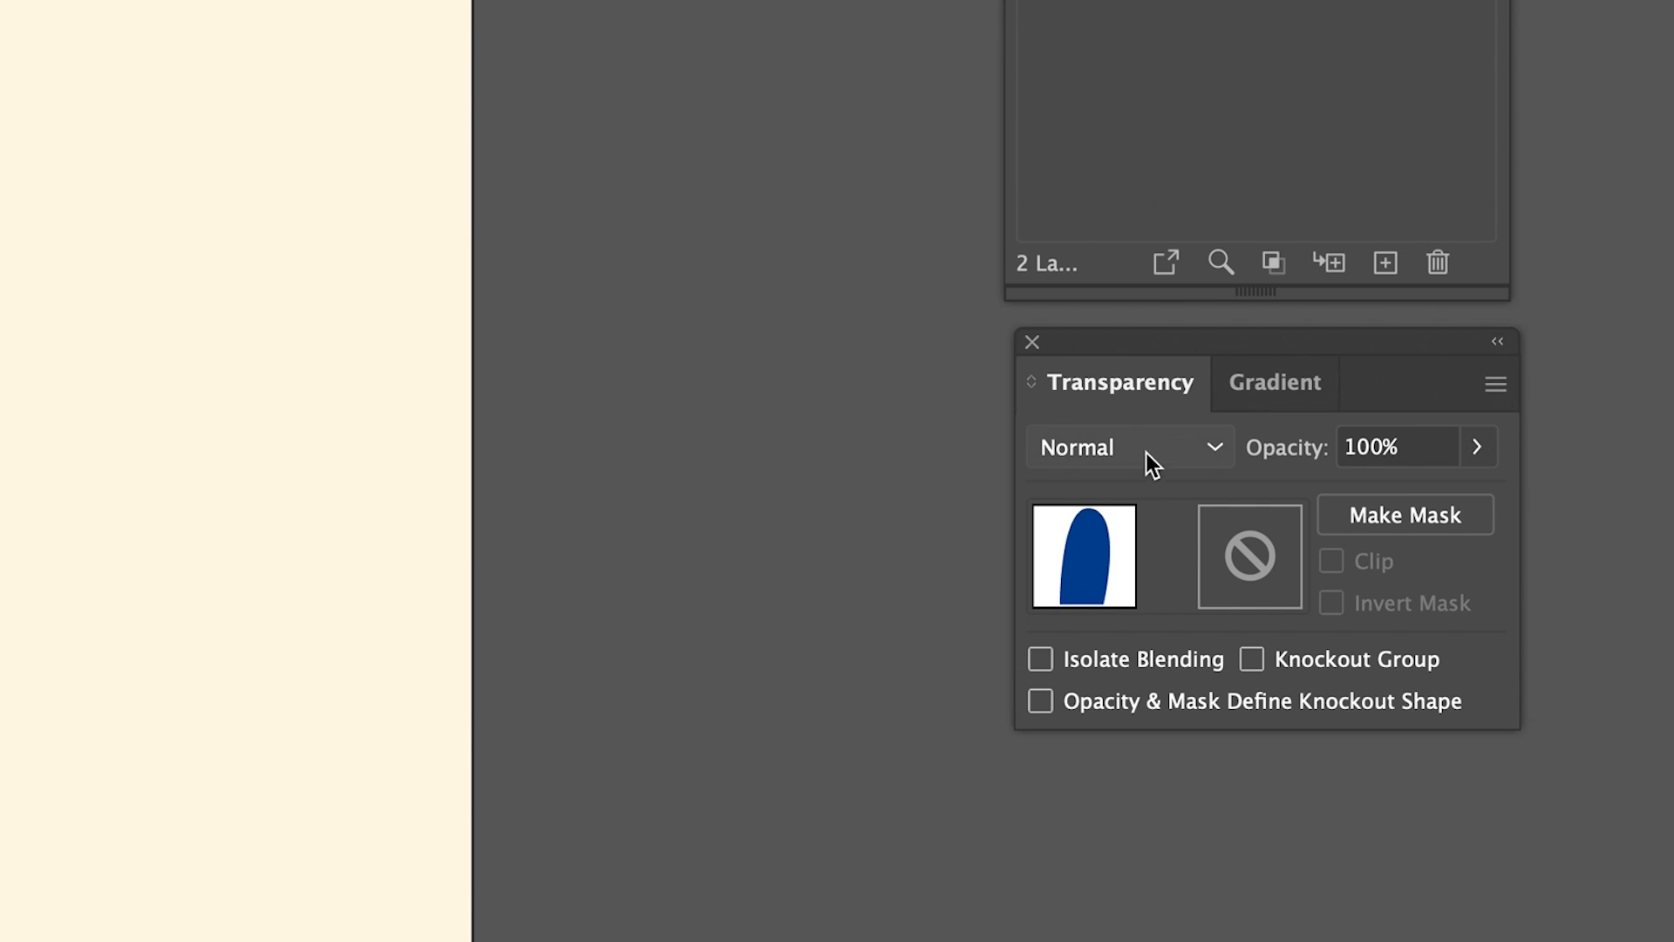
left_click(1262, 565)
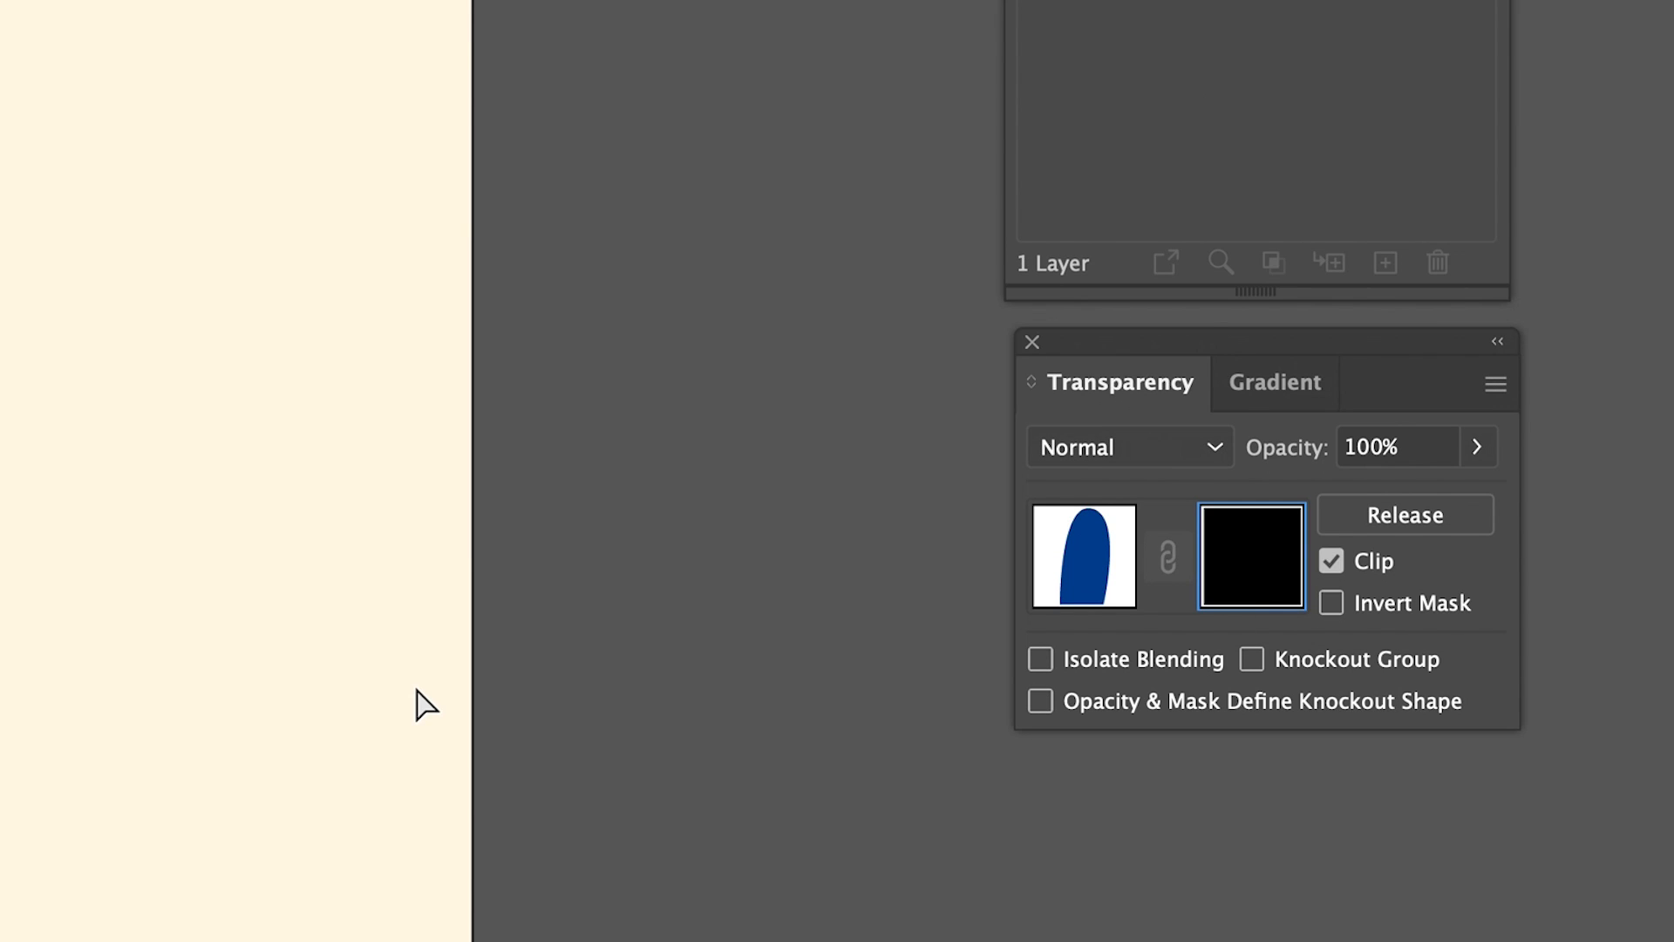
key("super+f")
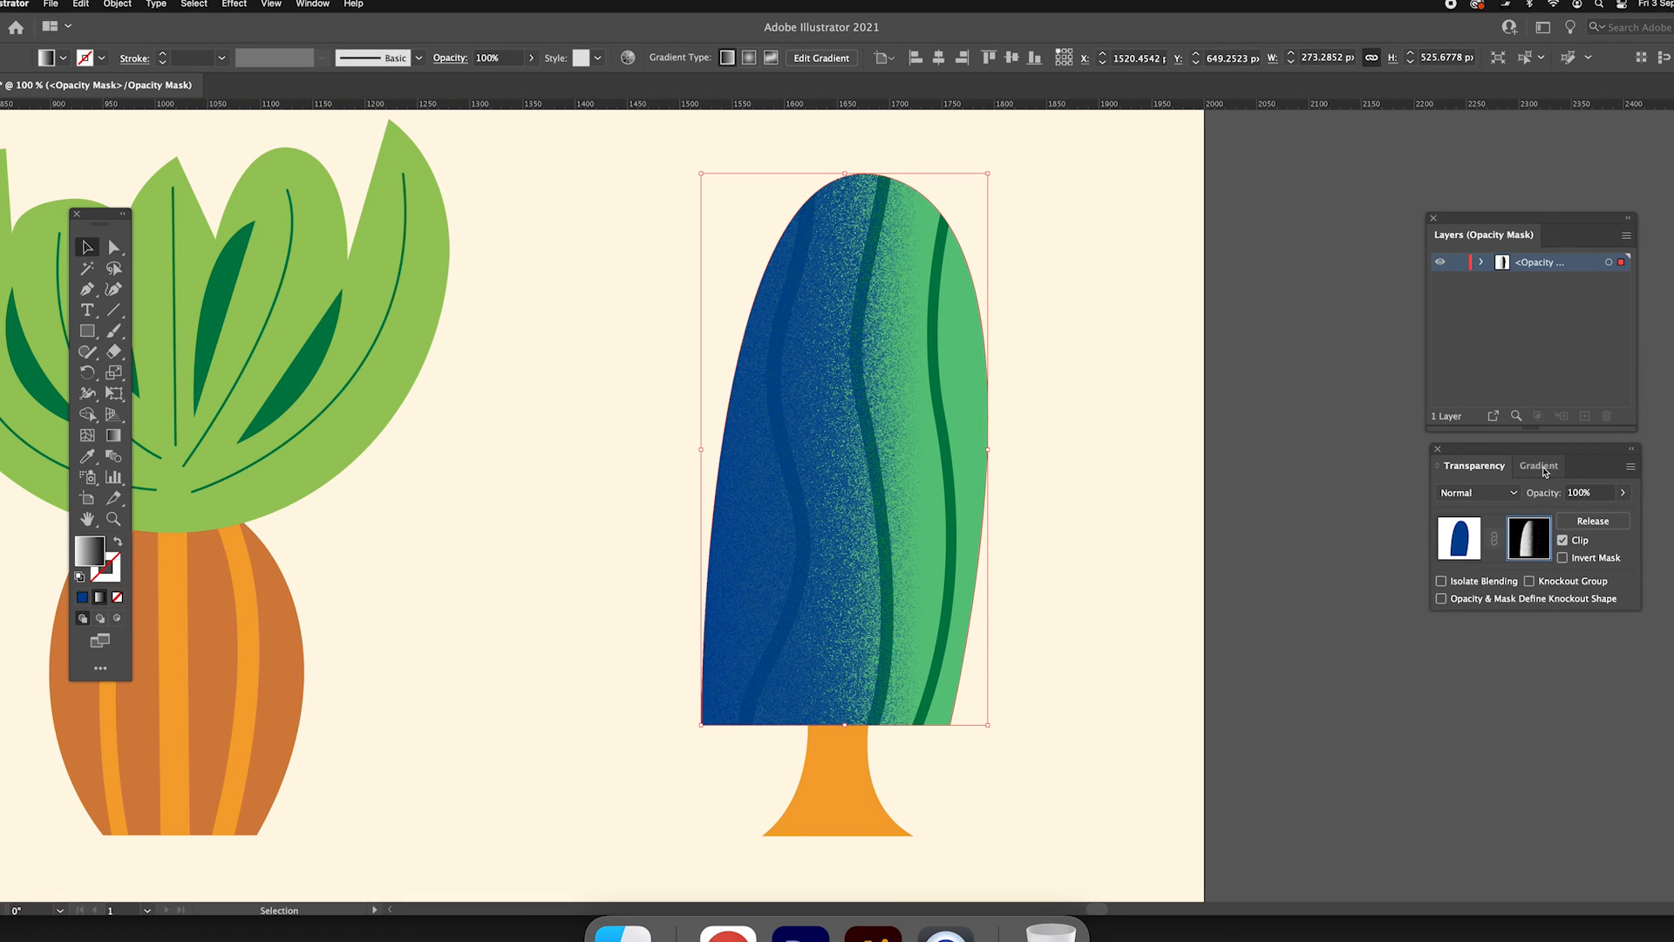
Step: Set the mask gradient's angle to 90° and move its black stop to a location of about 74%
left_click(1543, 469)
left_click(1530, 562)
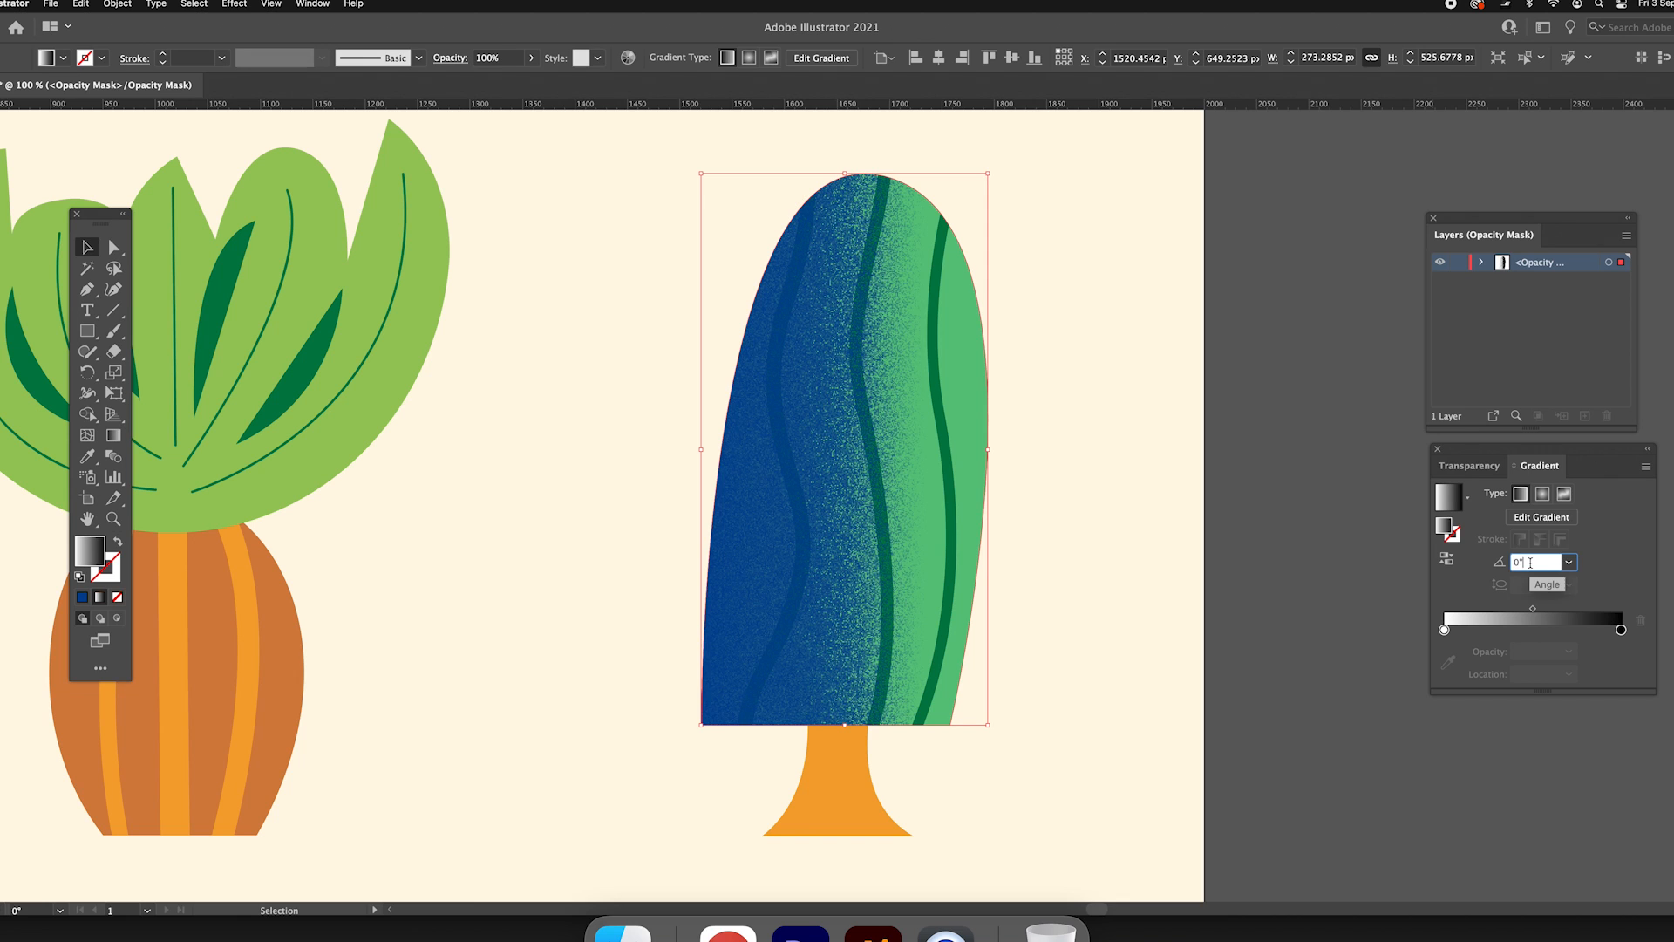
type("90")
key("Return")
left_click_drag(1621, 629, 1576, 632)
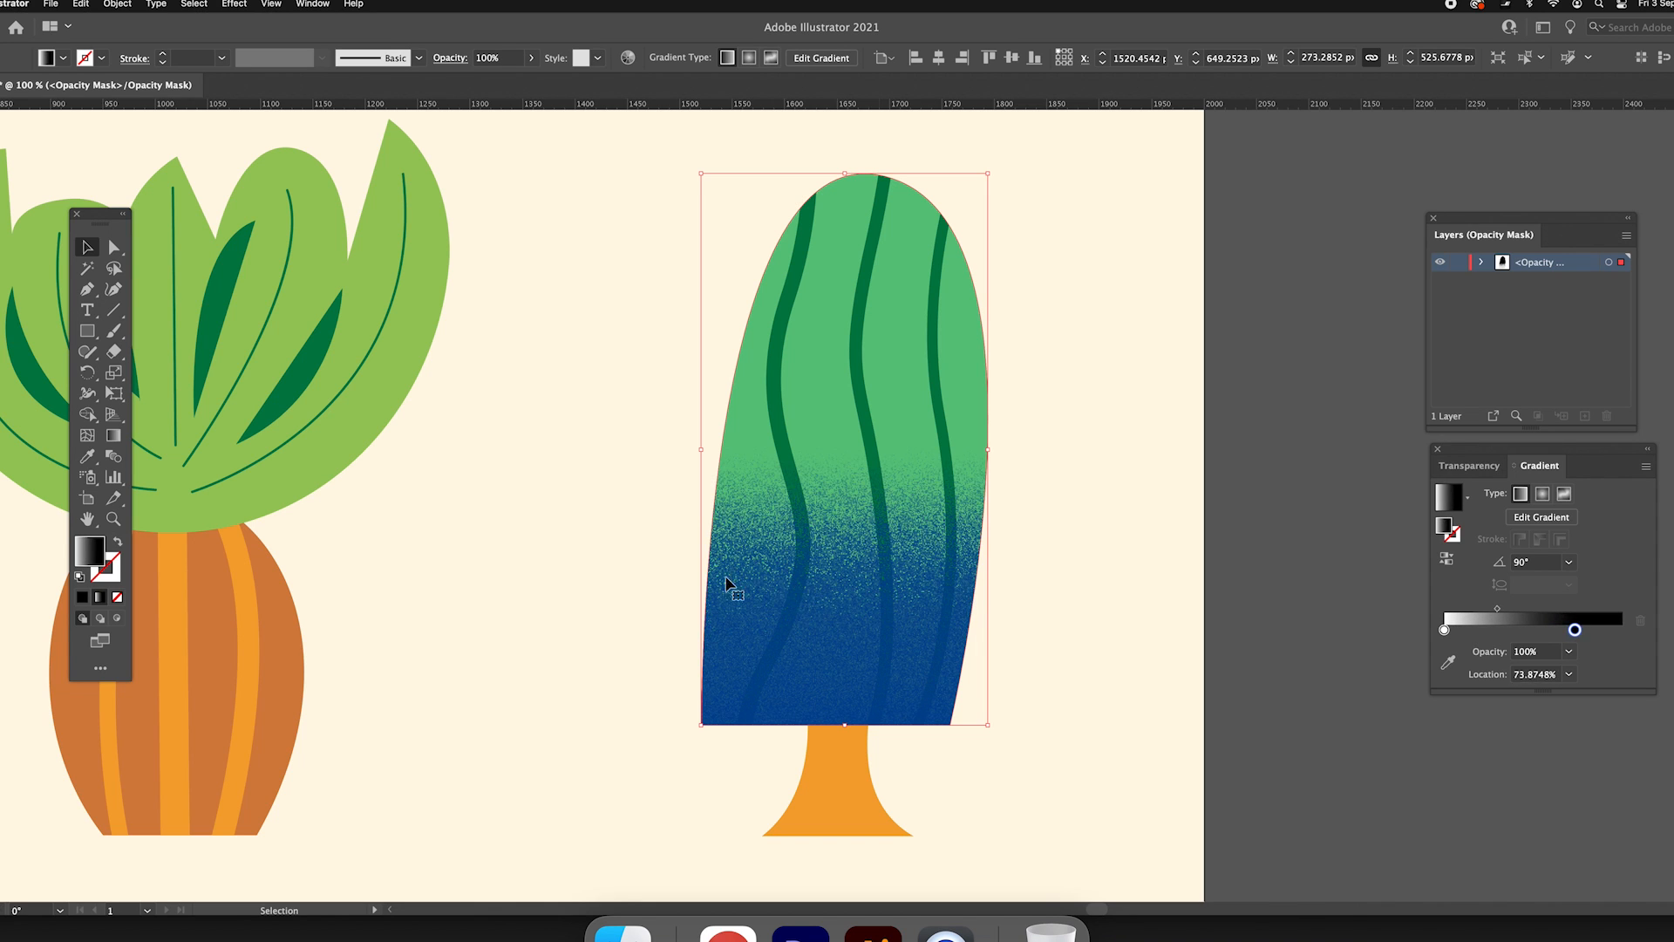
left_click(623, 561)
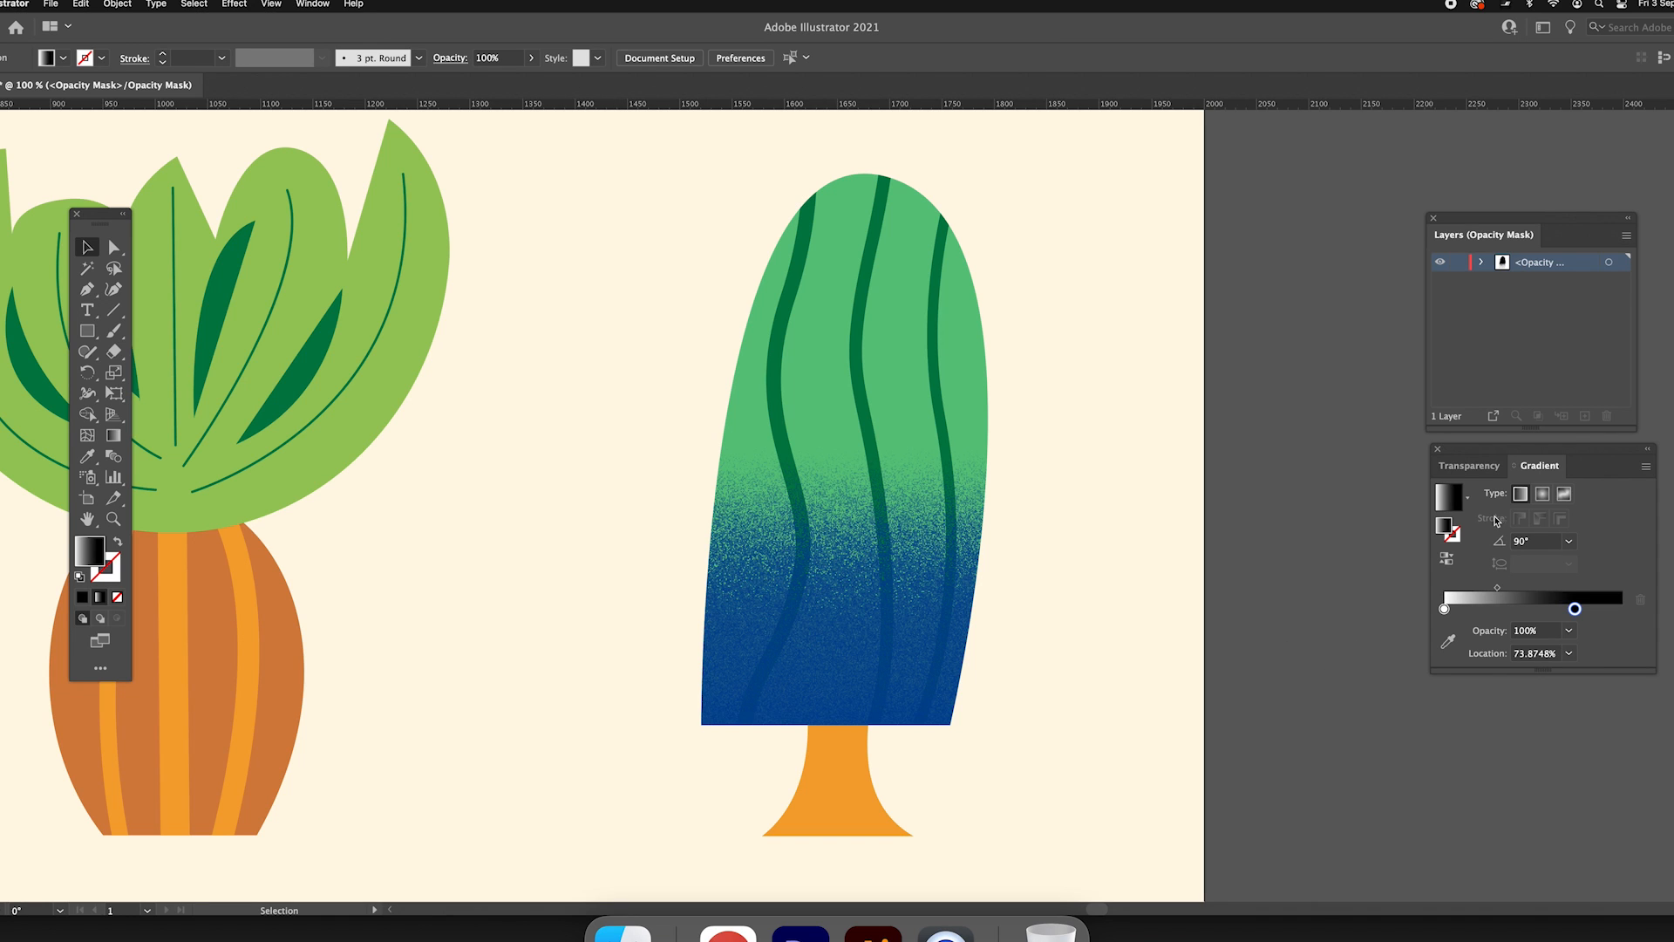
Step: Leave opacity mask editing and set the dark blue foliage shape's opacity to 70%
left_click(1482, 468)
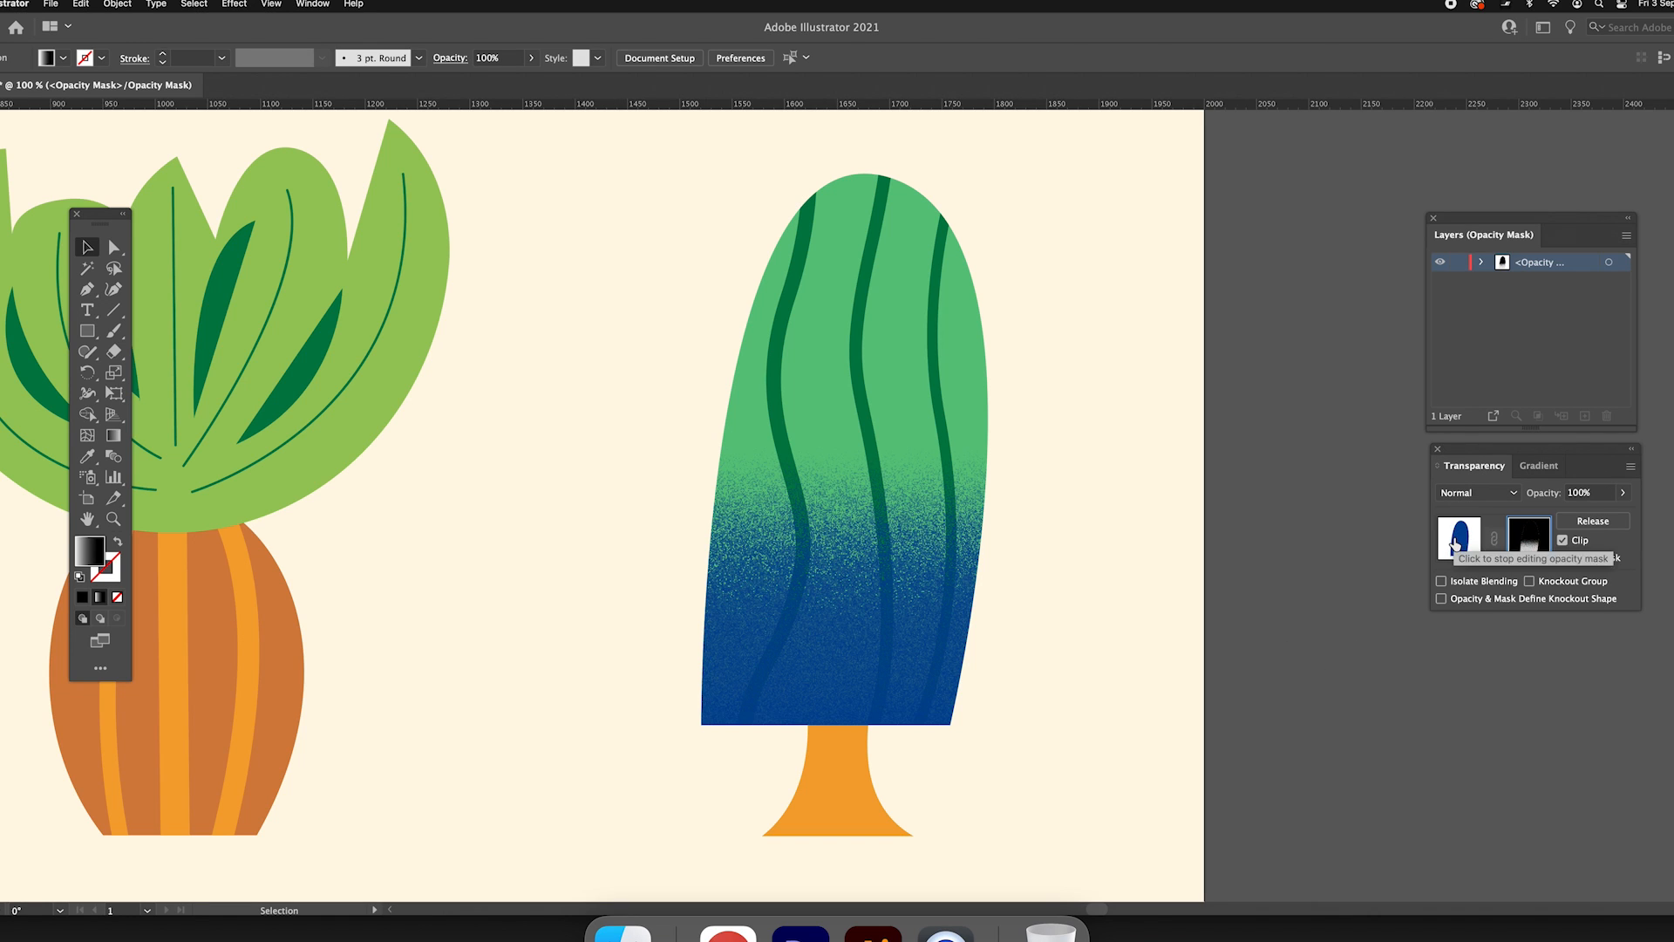
left_click(1453, 544)
left_click(1596, 492)
key("BackSpace")
type("70")
key("Return")
left_click(784, 783)
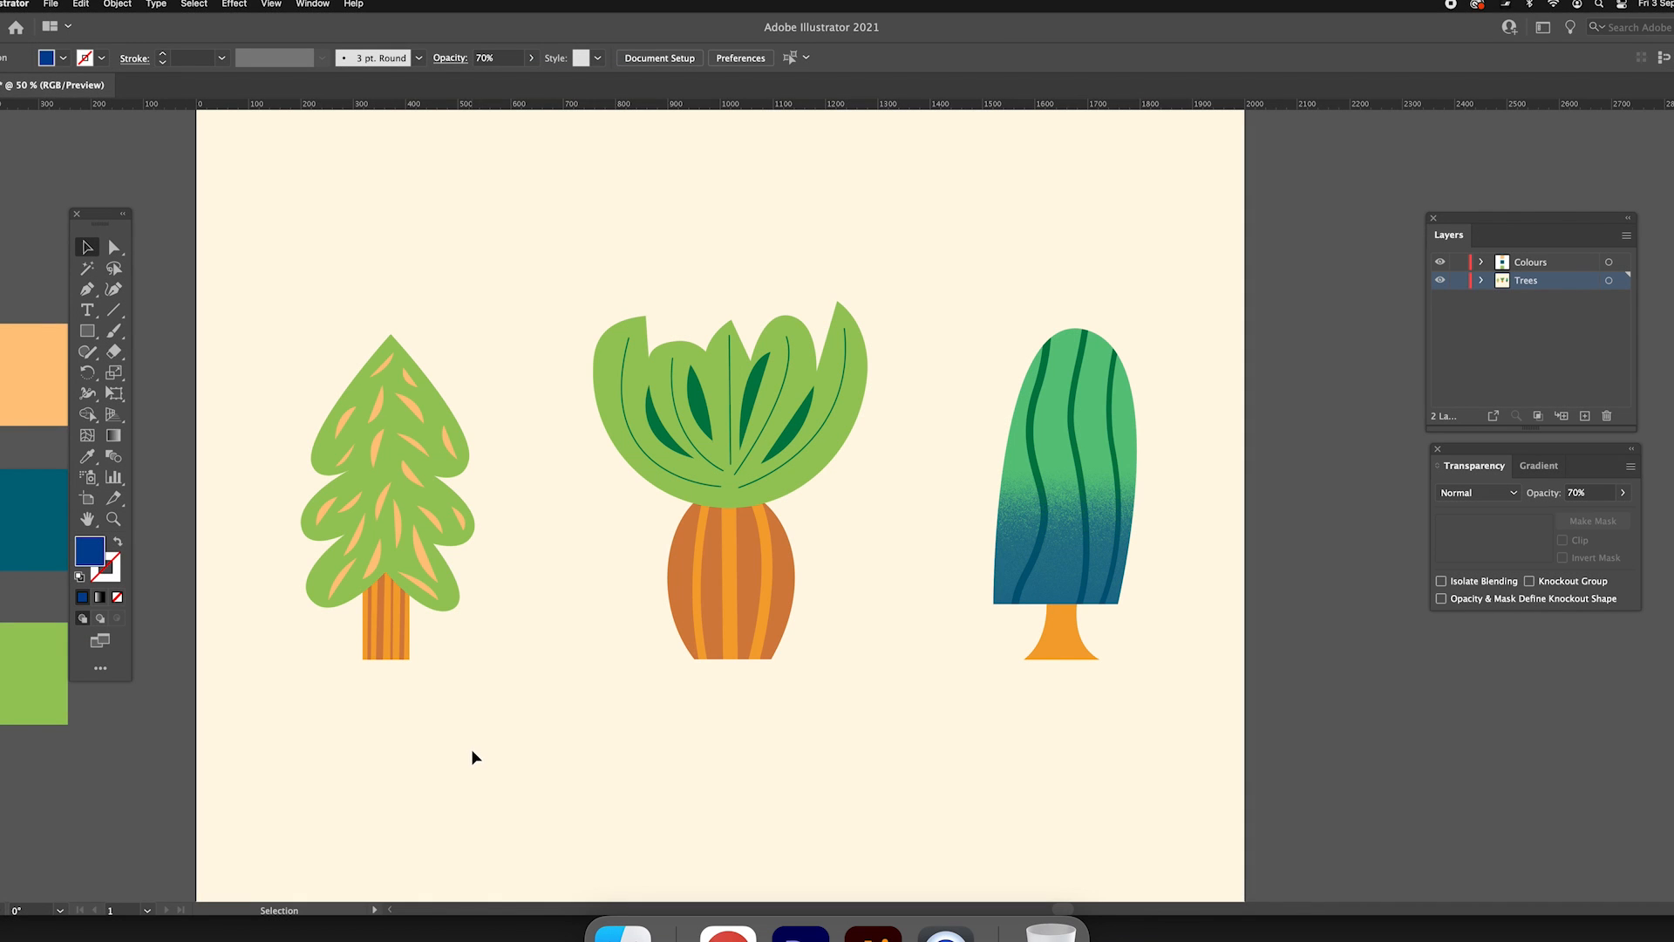
Step: Place a copy of the middle tree's green foliage shape in front of its leaf details
key("equal")
key("super+equal")
key("super+equal")
left_click_drag(377, 482, 535, 510)
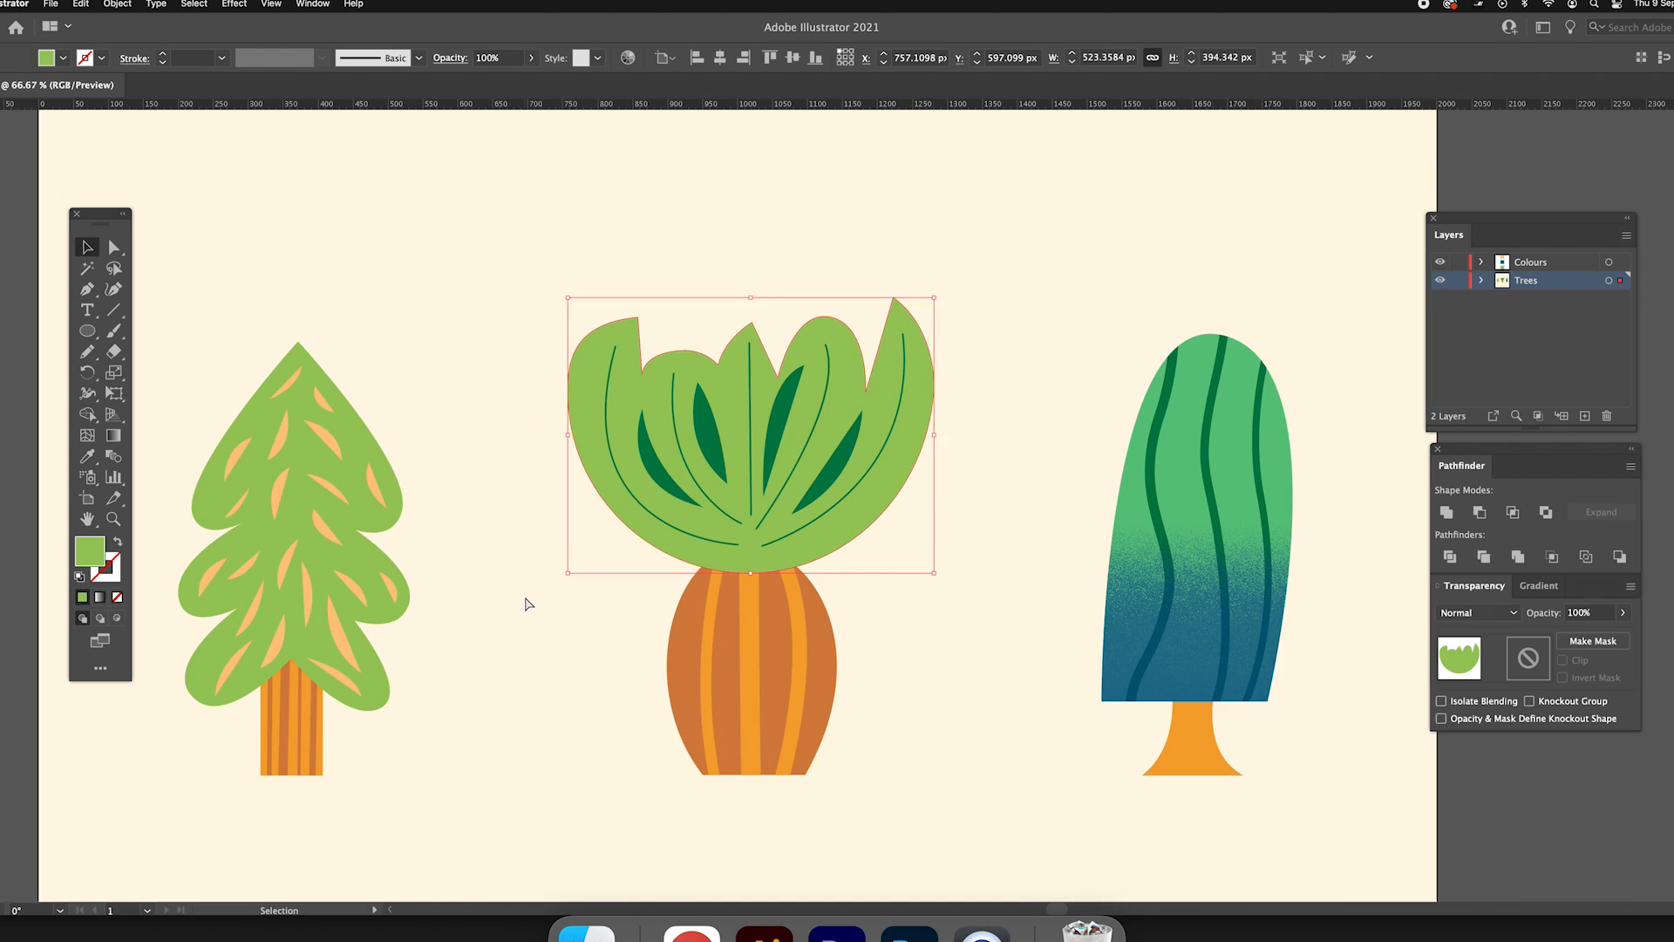
key("super+z")
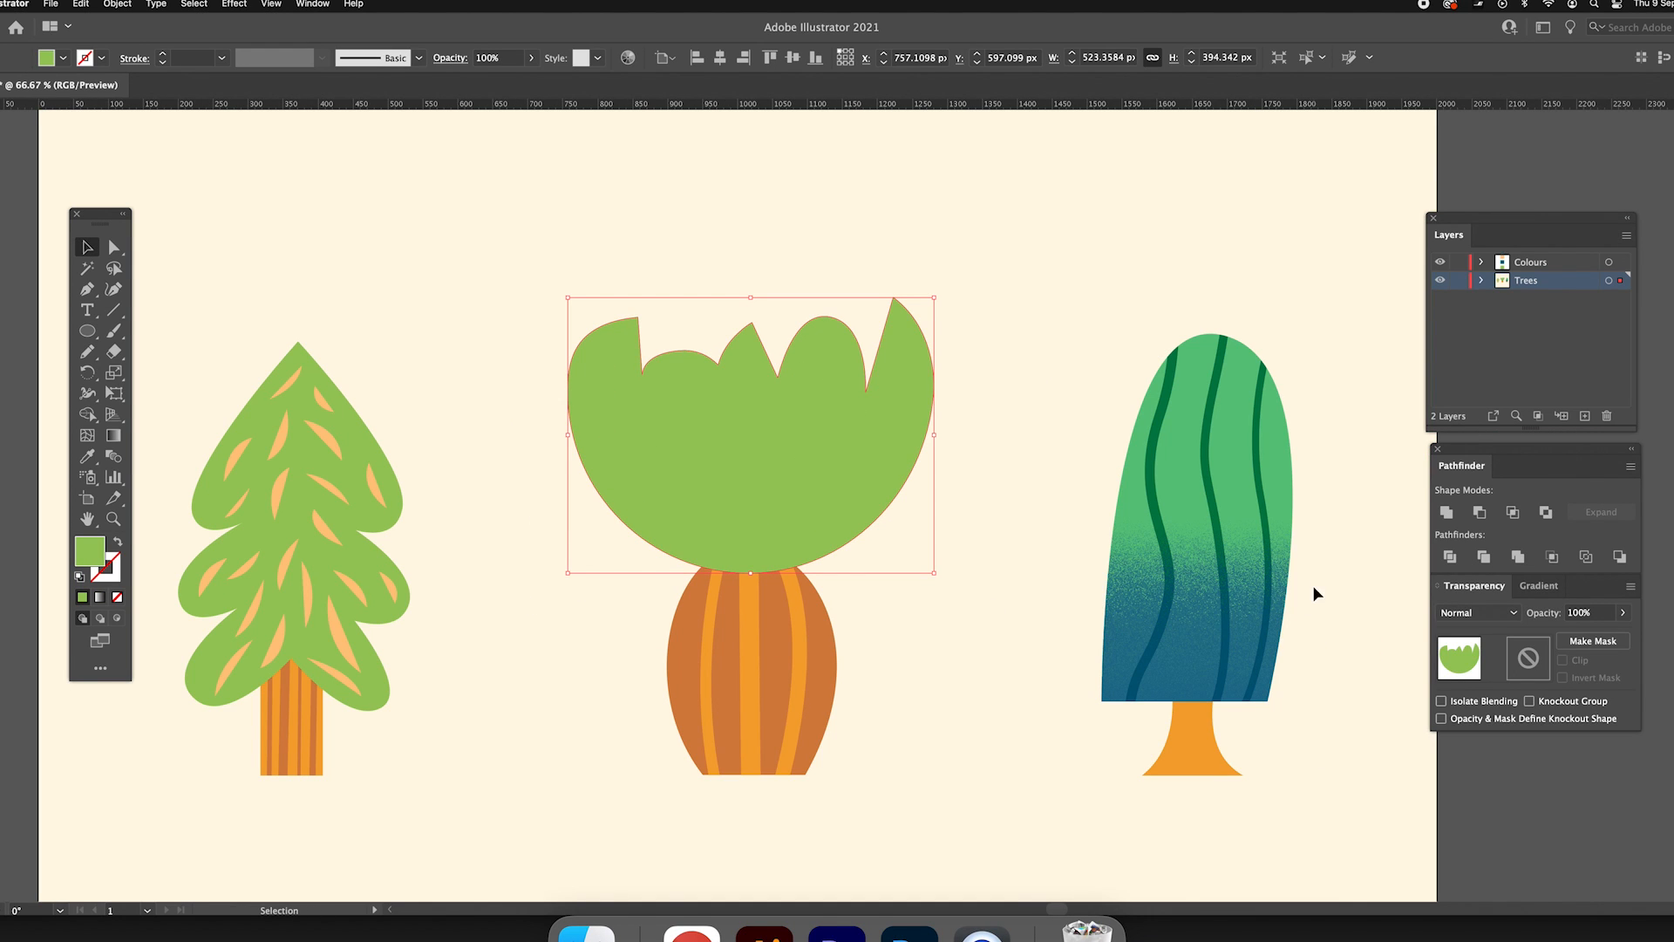
Step: Fill the middle tree's foliage copy with peach ffb380 and paste a green foliage copy in front of it
double_click(90, 560)
type("c6885d")
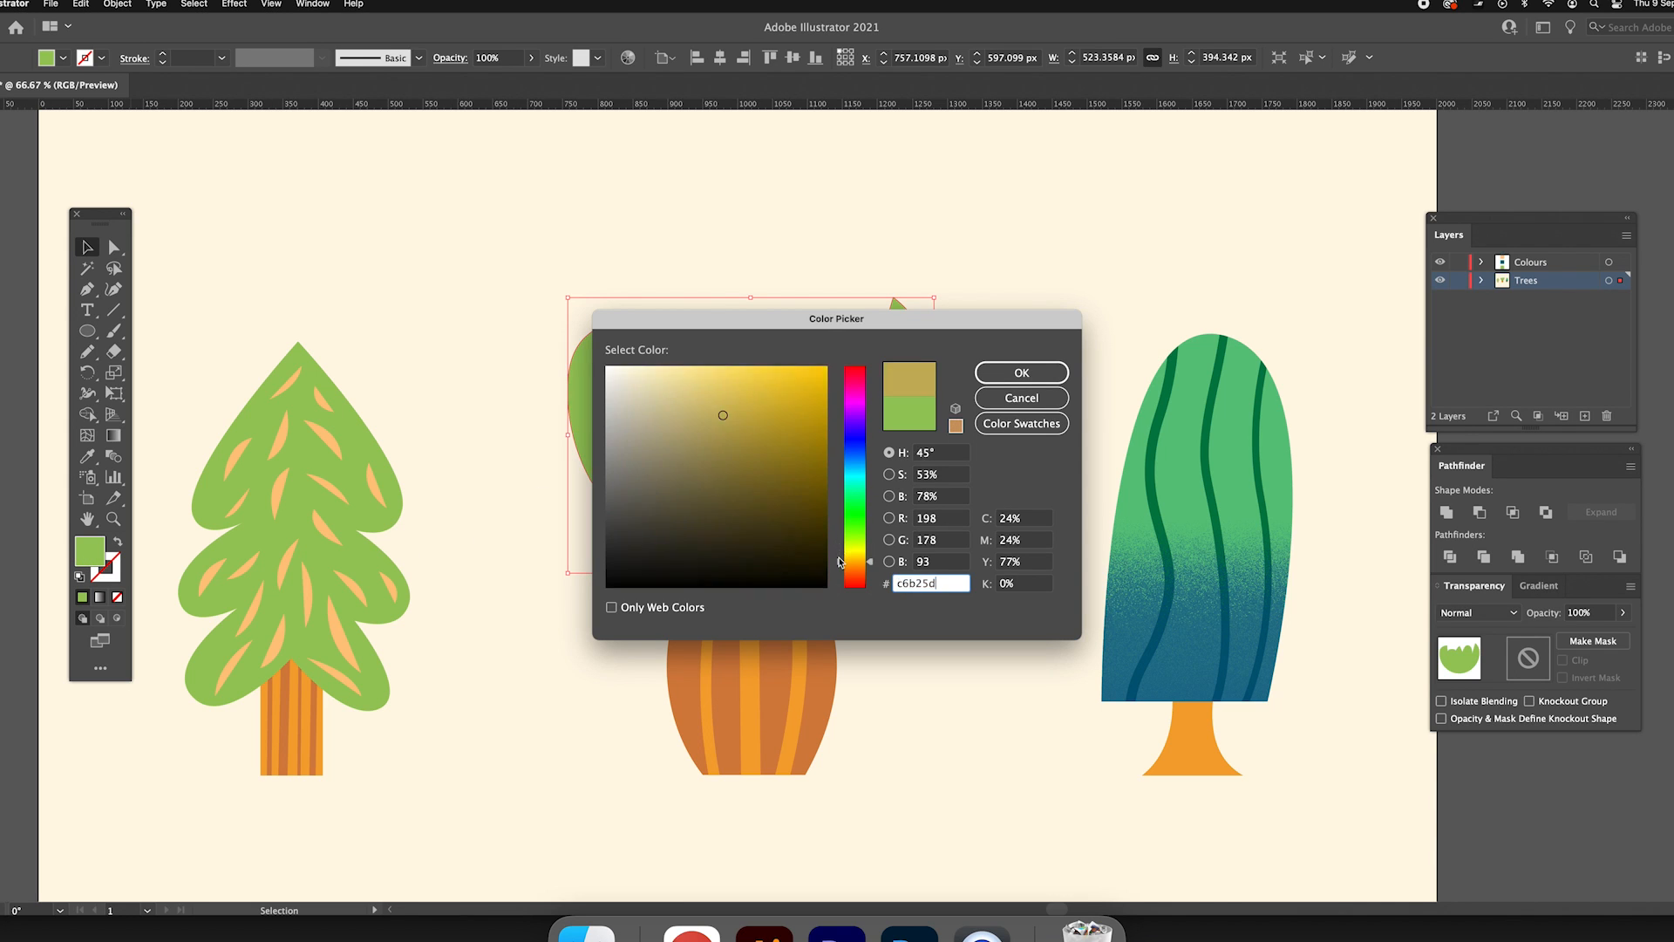
key("super+a")
type("ffb380")
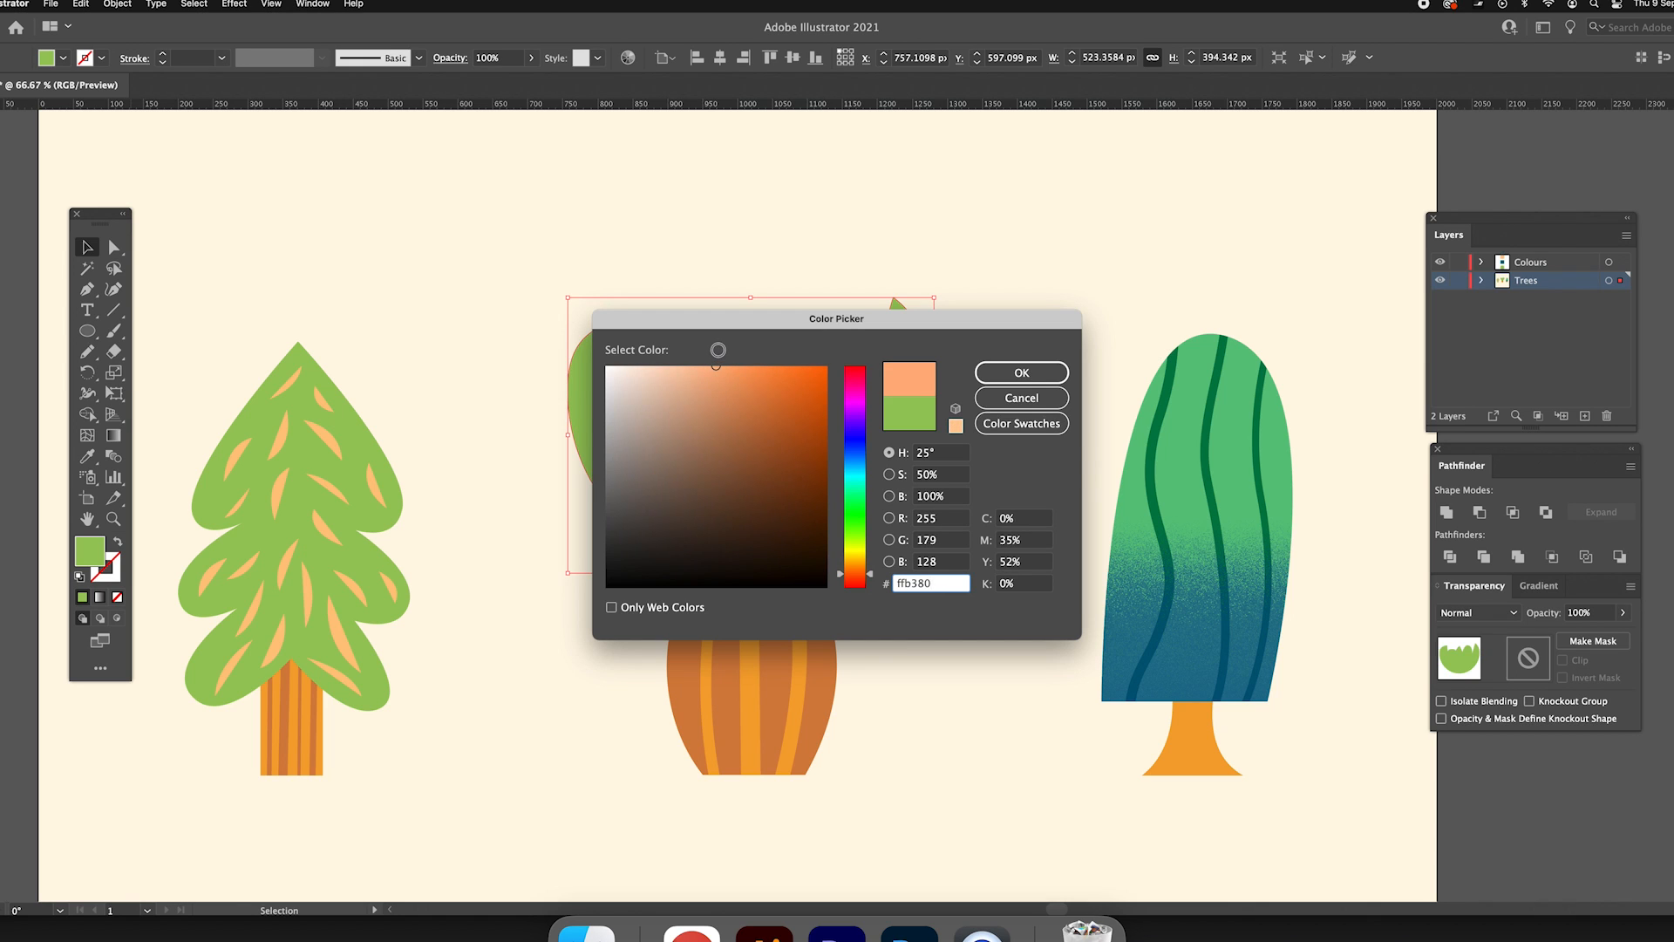
left_click(990, 370)
left_click(527, 622)
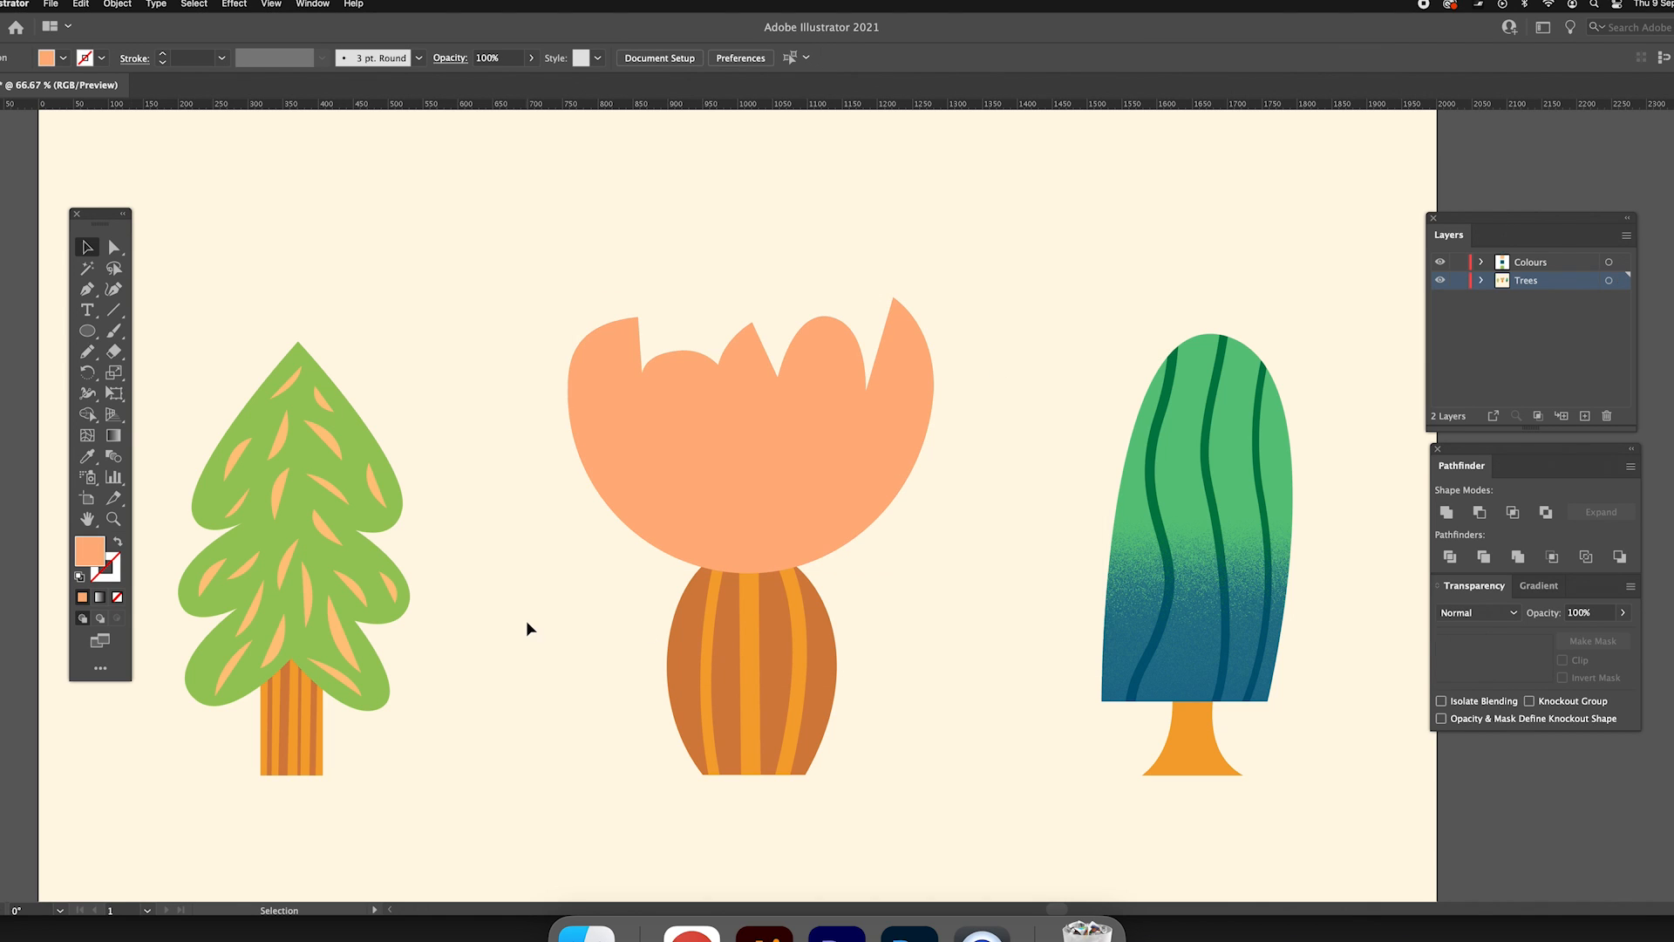
key("super+z")
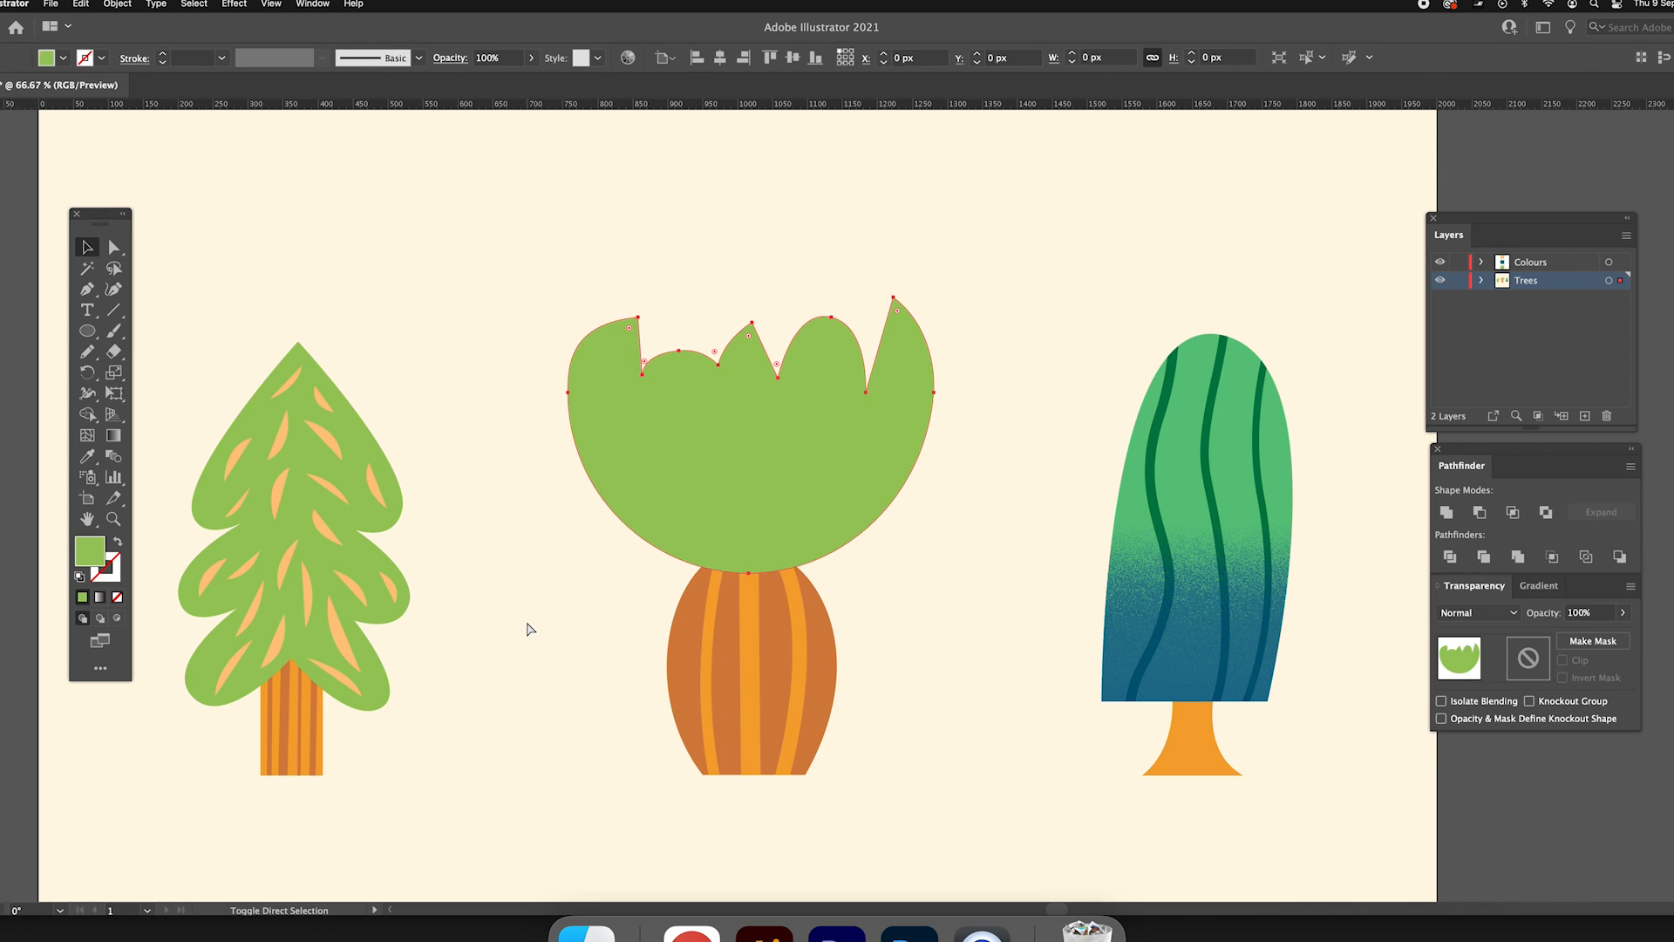
Step: Fill the middle tree's front foliage copy with the White, Black gradient, centre the black stop and add a white stop at 100%
left_click(1537, 585)
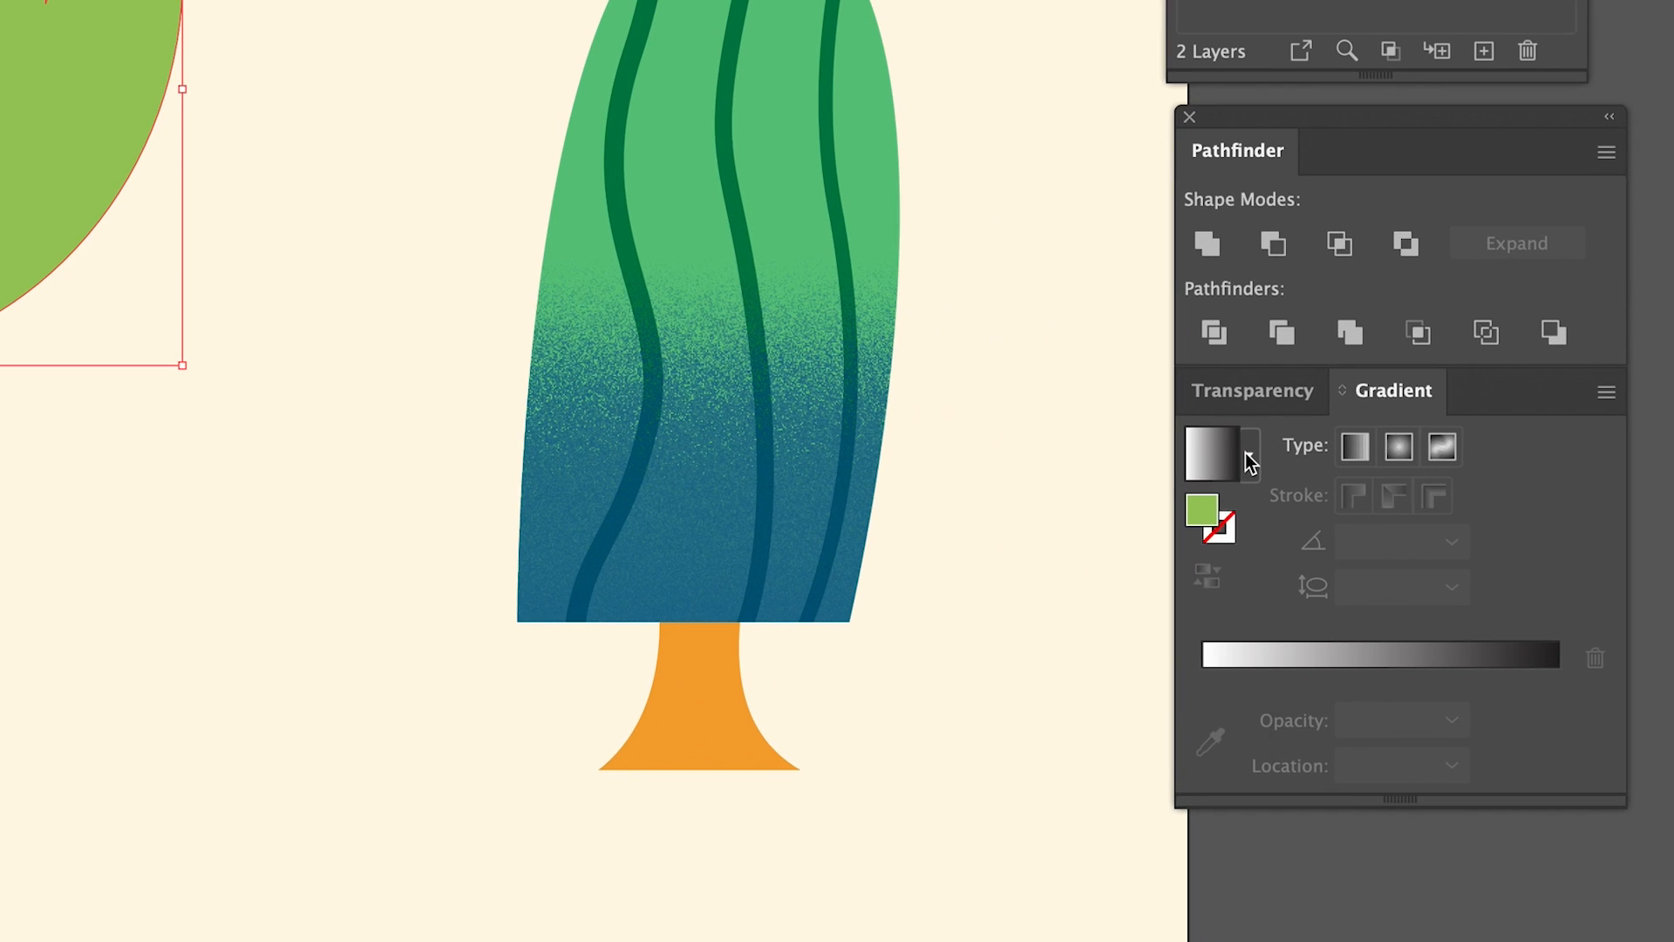
left_click(1420, 583)
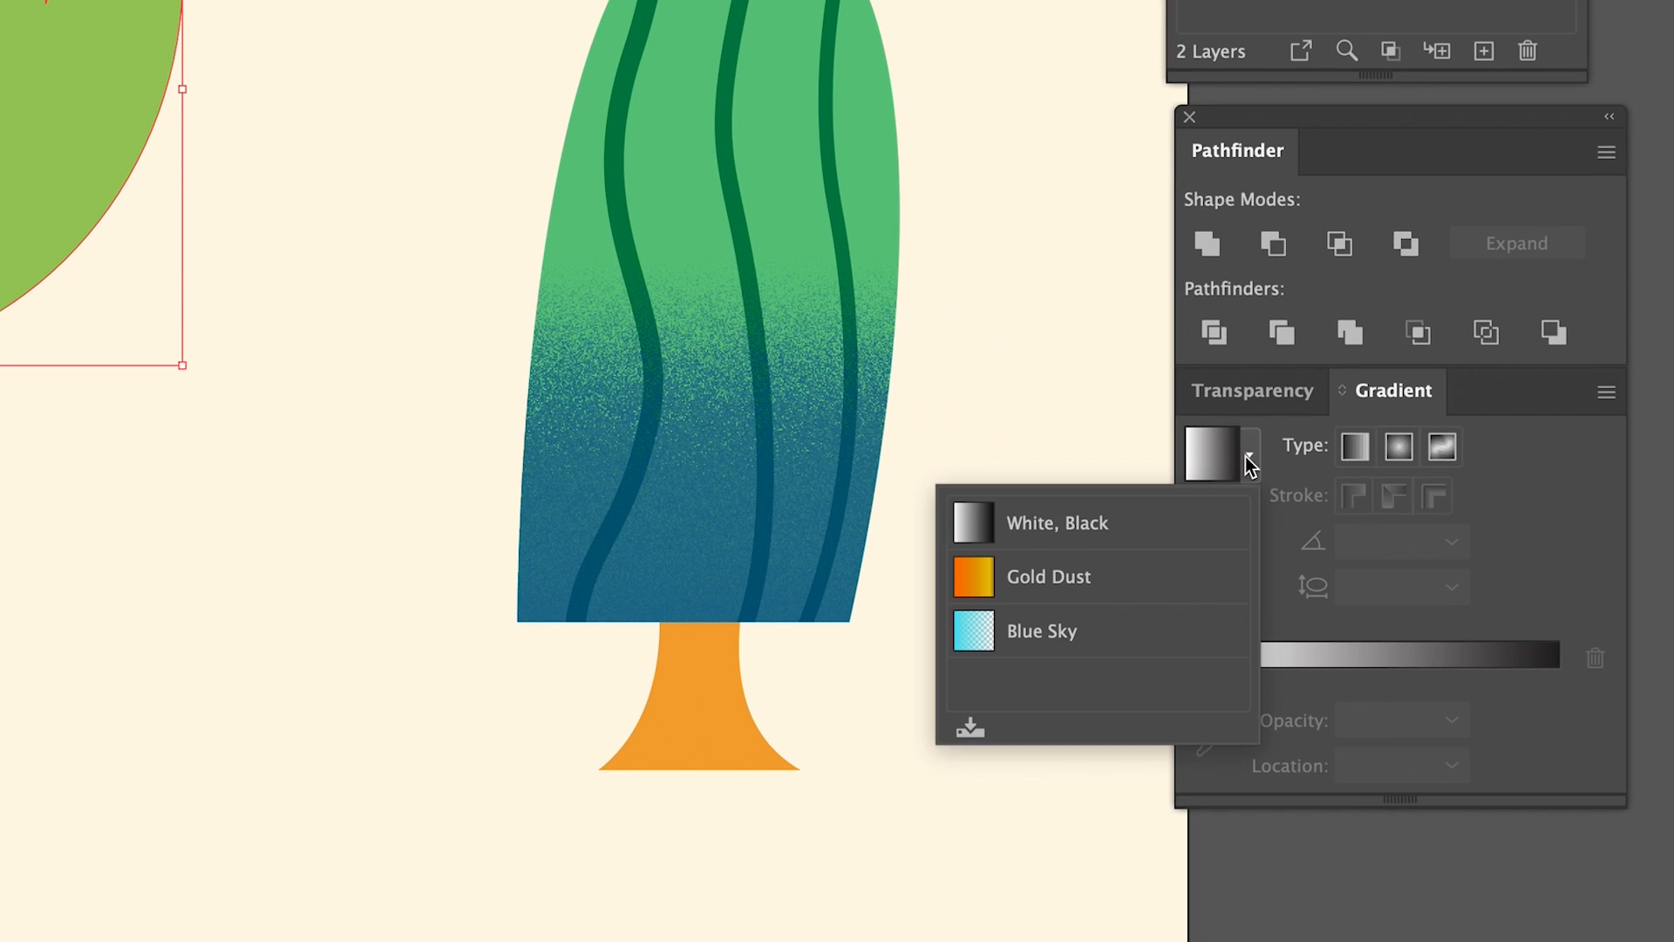
left_click(1033, 534)
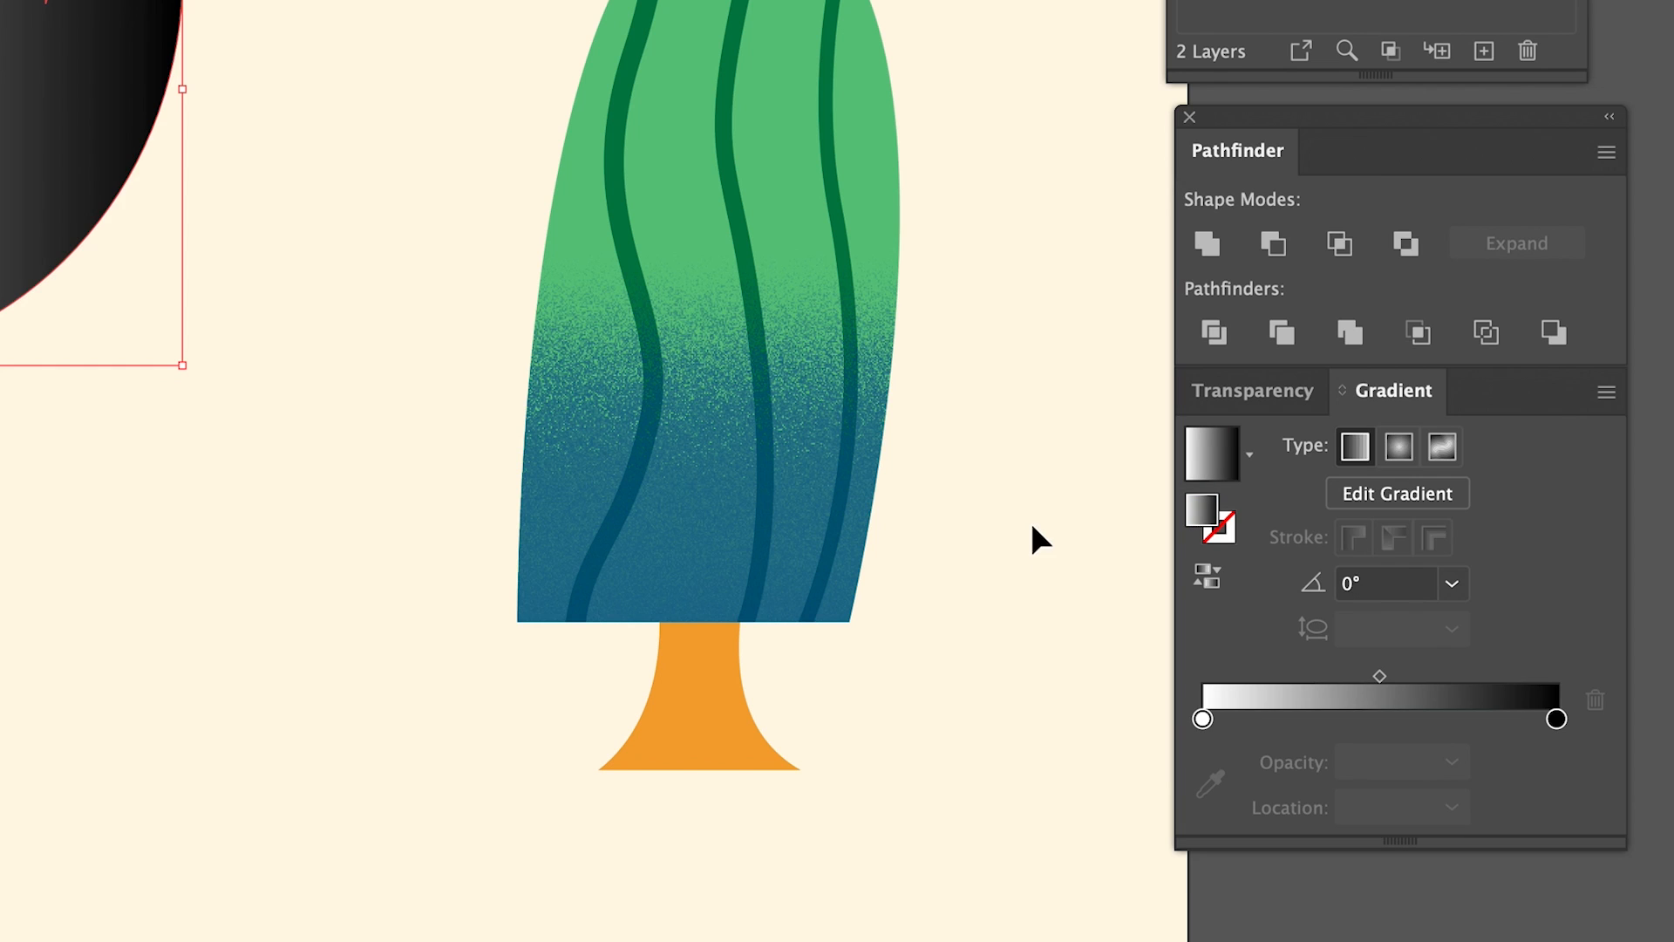
left_click_drag(1557, 720, 1396, 717)
left_click(1202, 718)
left_click_drag(1205, 726, 1615, 751)
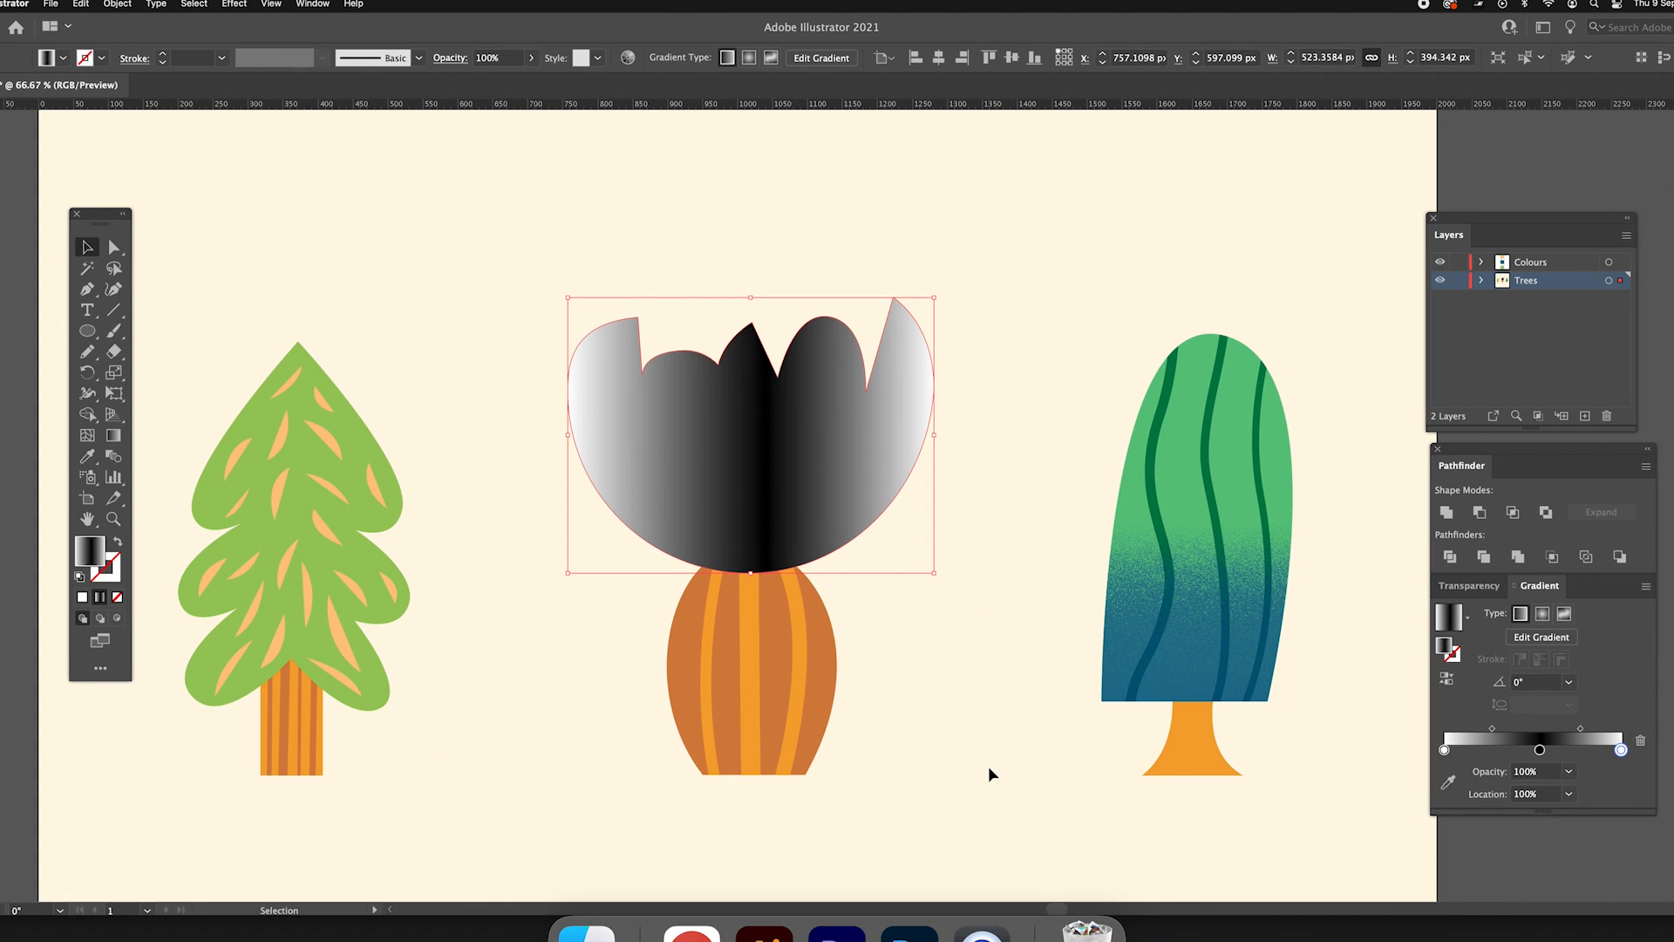
Step: Apply the Grain texture effect to the middle tree's gradient shape with Soft grain type, intensity 100 and contrast 100
left_click(243, 6)
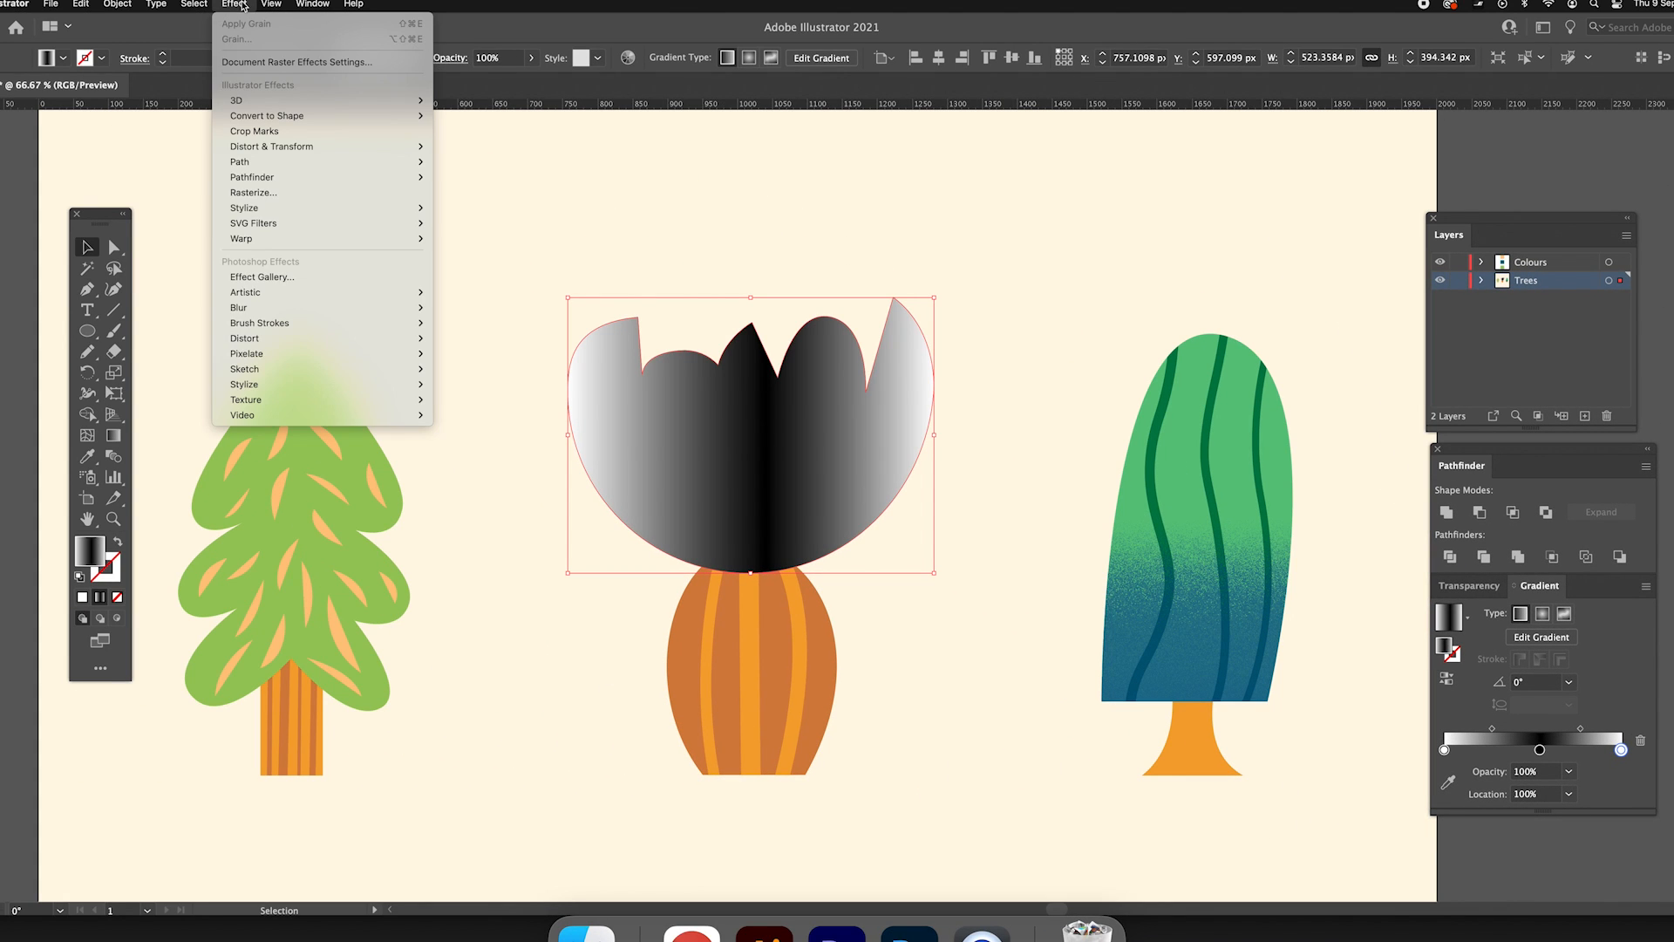
mouse_move(366, 400)
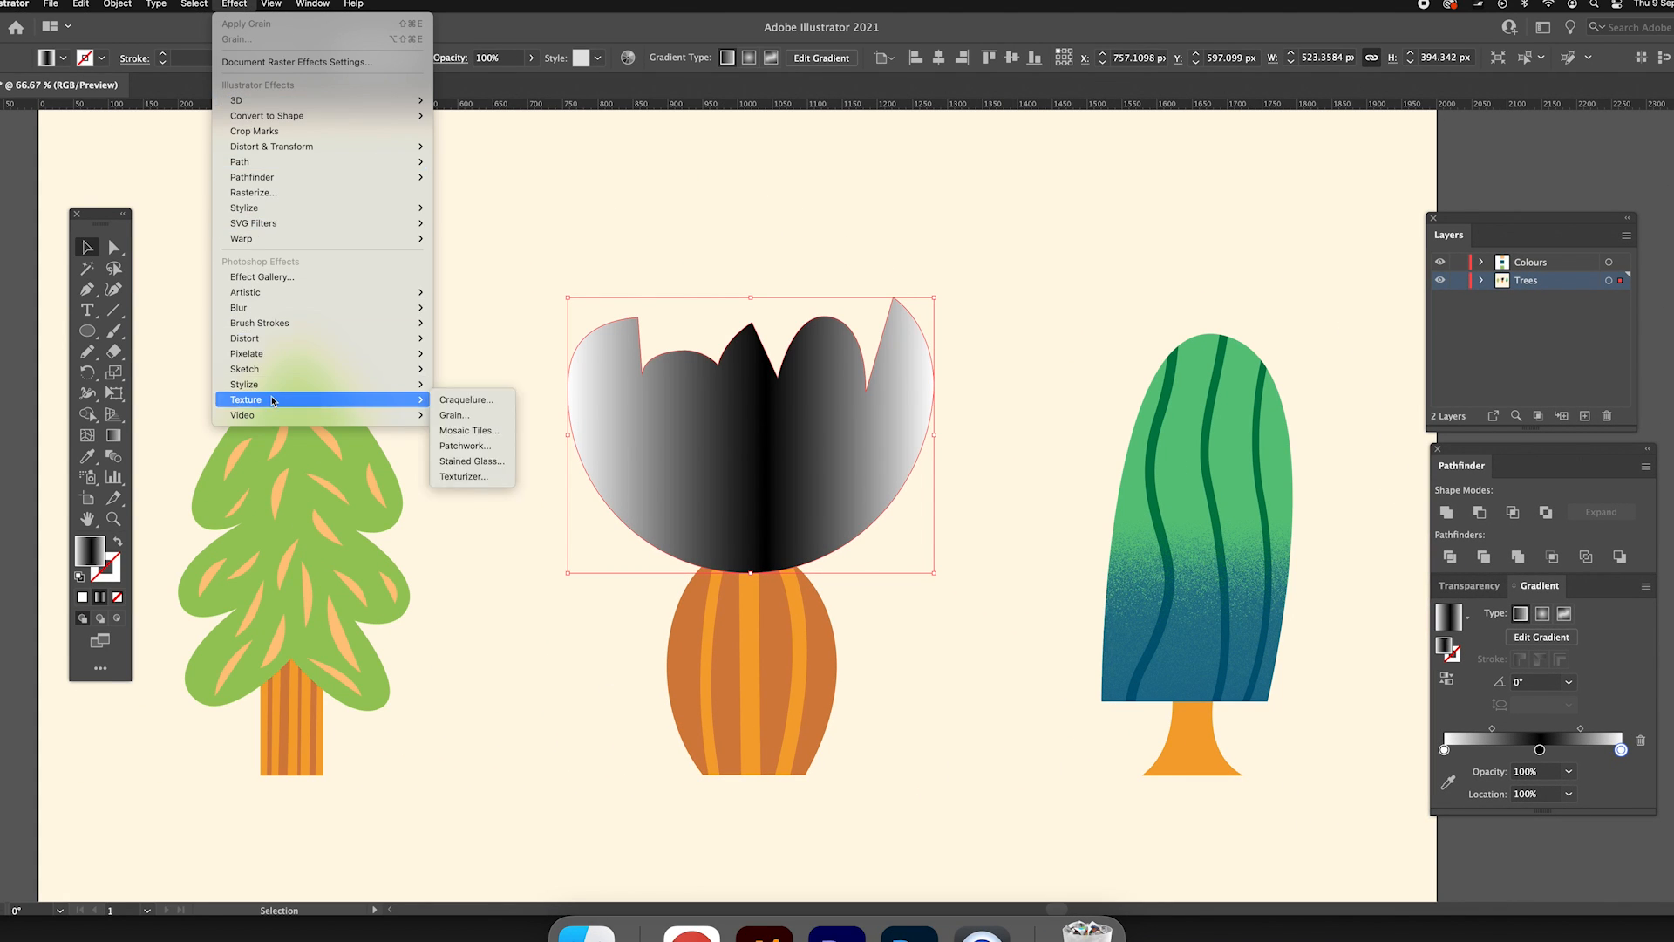
left_click(472, 415)
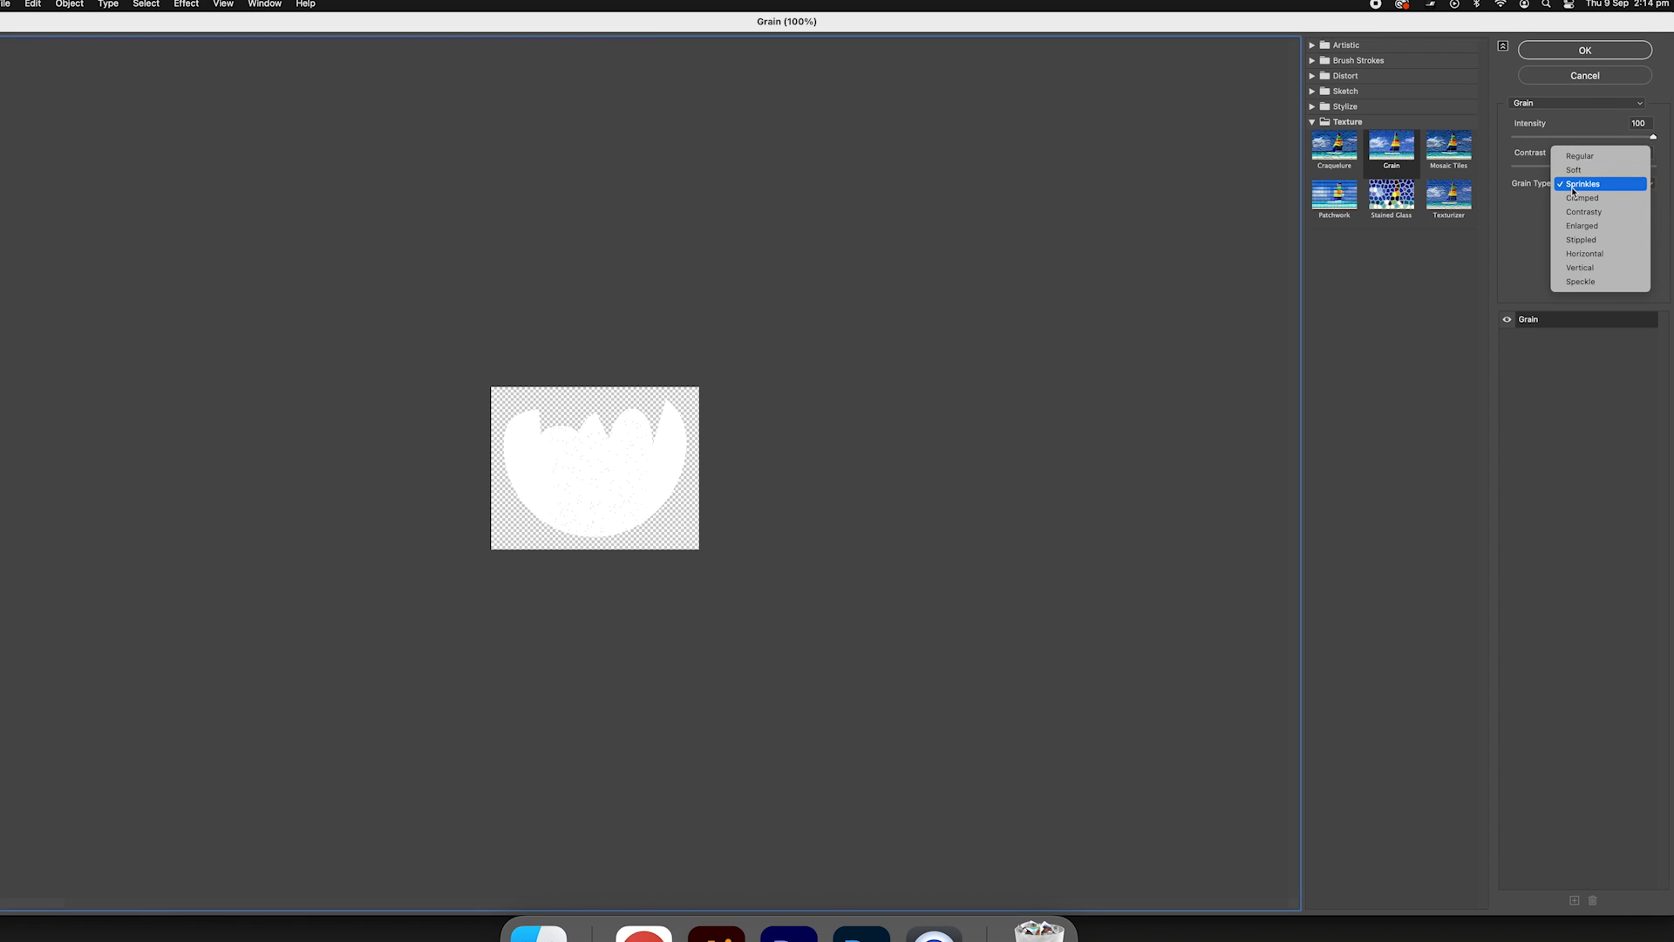
left_click(1571, 169)
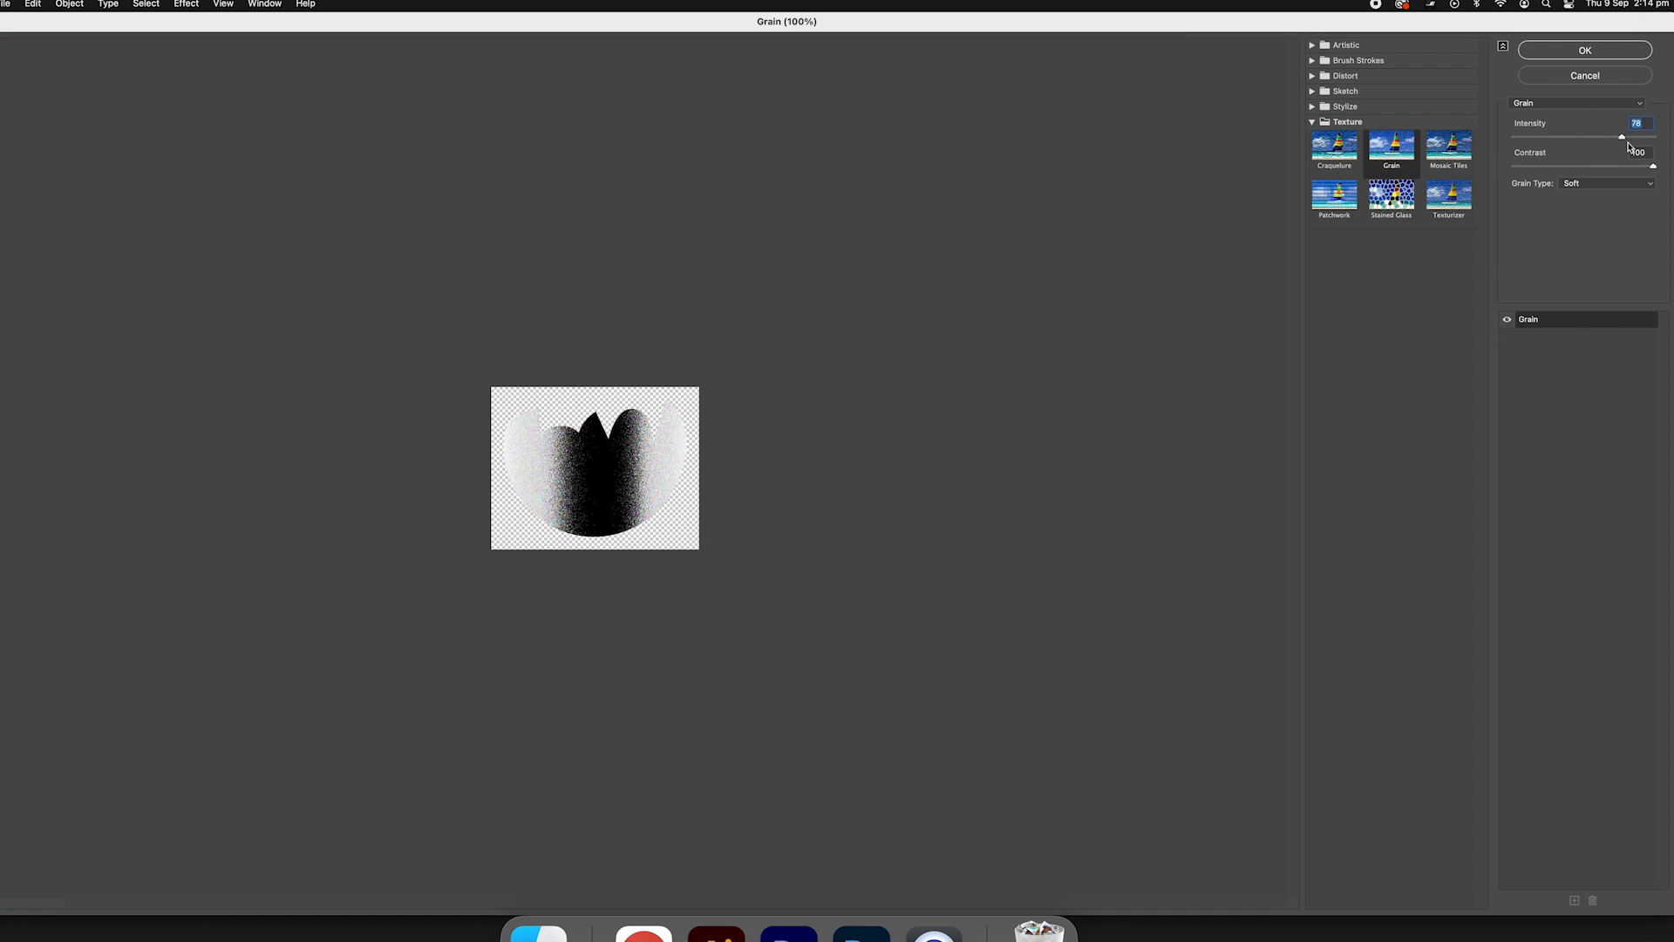
left_click_drag(1625, 141, 1667, 140)
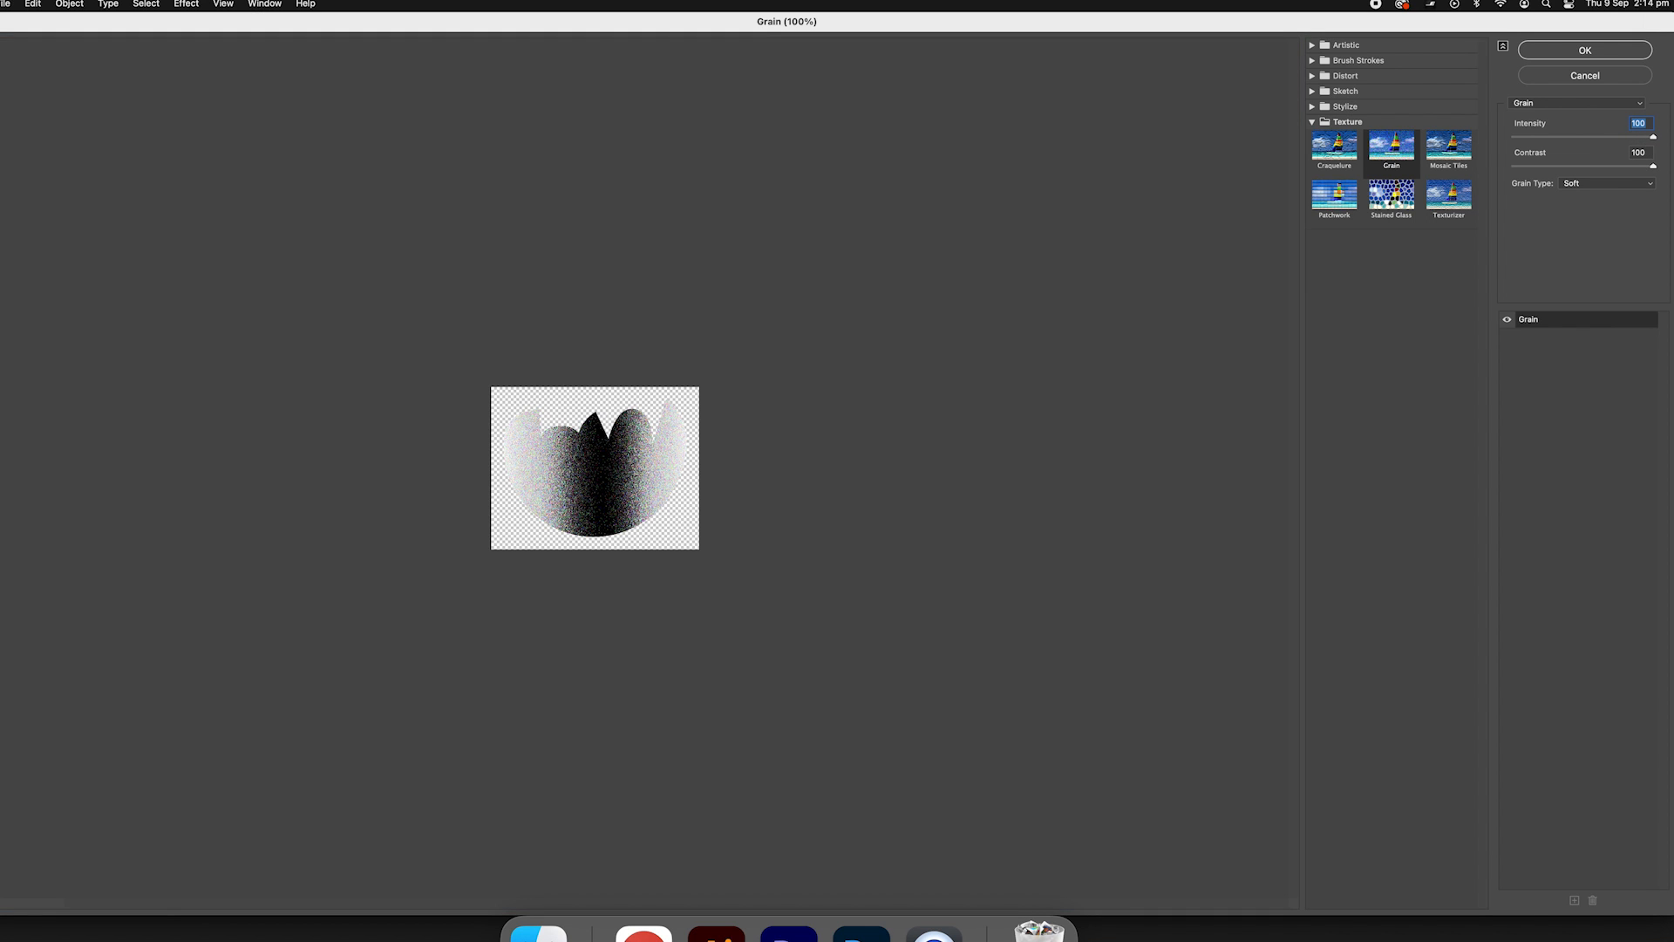
left_click(1576, 50)
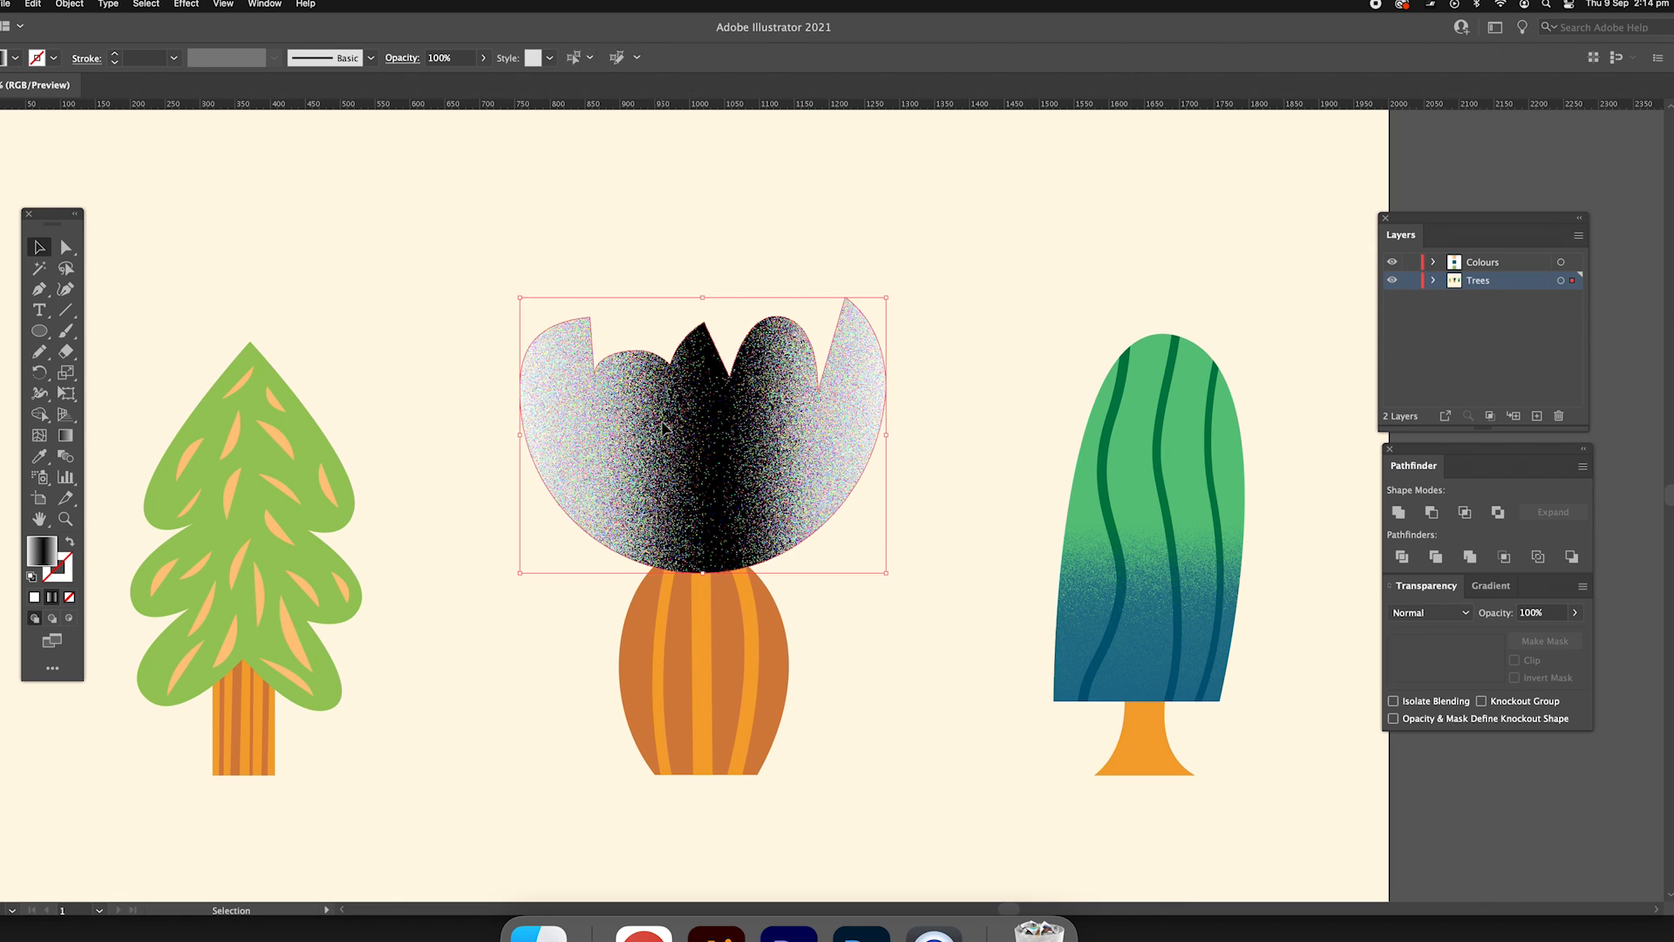
Step: Cut the grainy gradient shape and paste it in place into a new opacity mask on the peach foliage shape, then leave mask editing
left_click(663, 427)
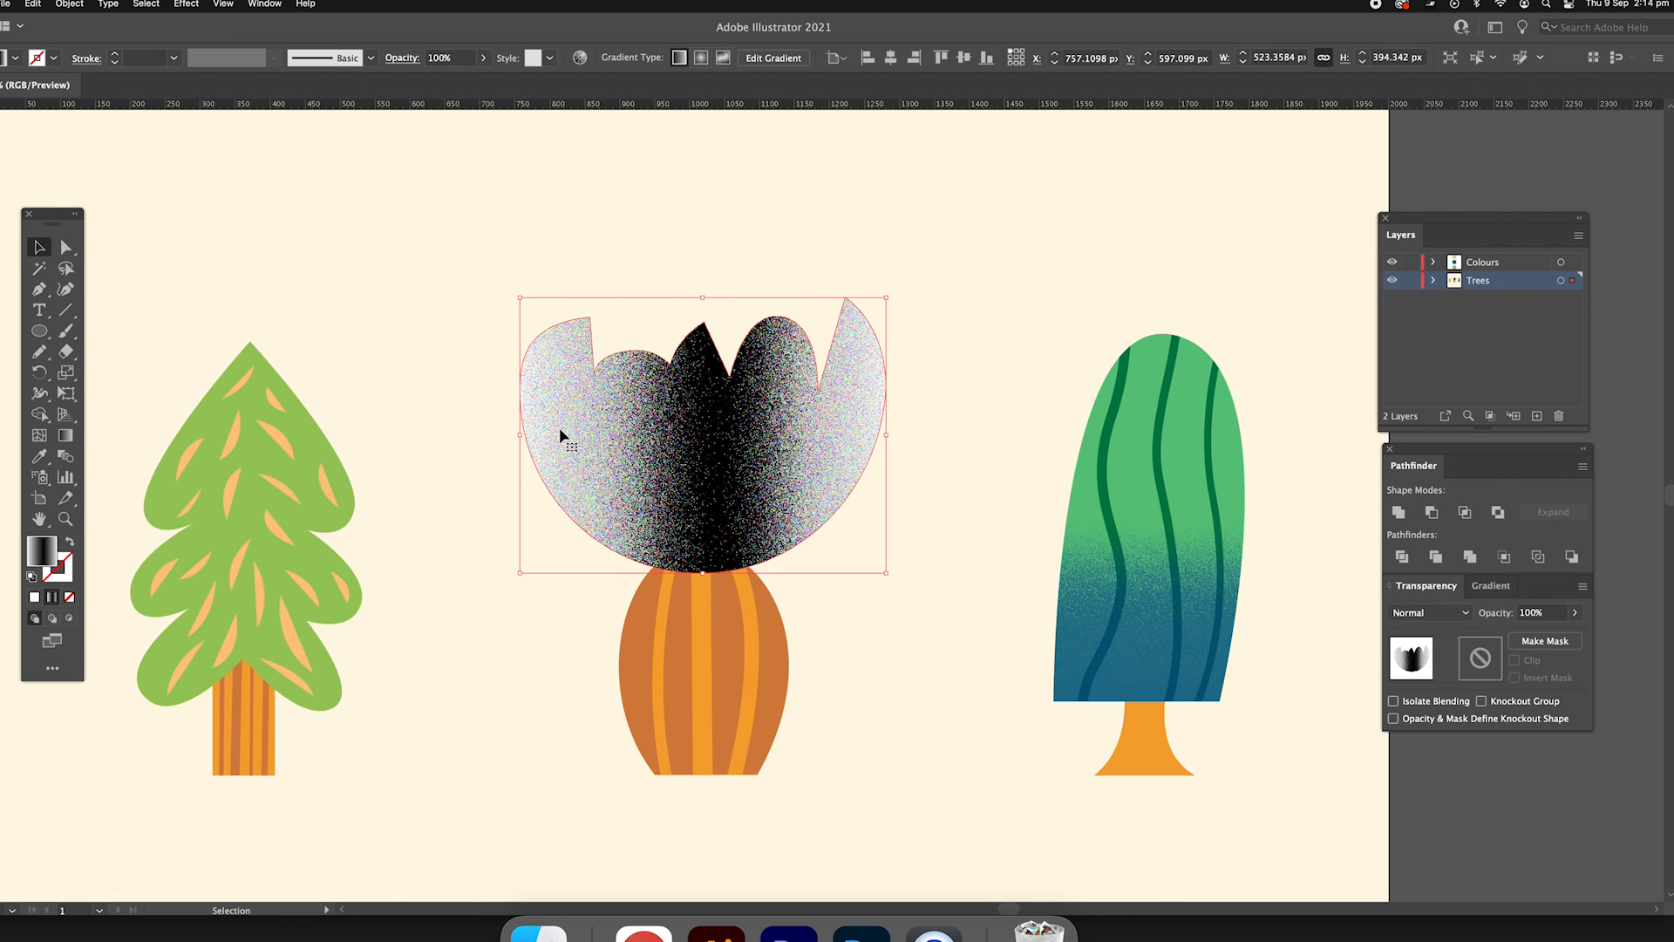
key("super+z")
left_click(358, 440)
left_click(621, 512)
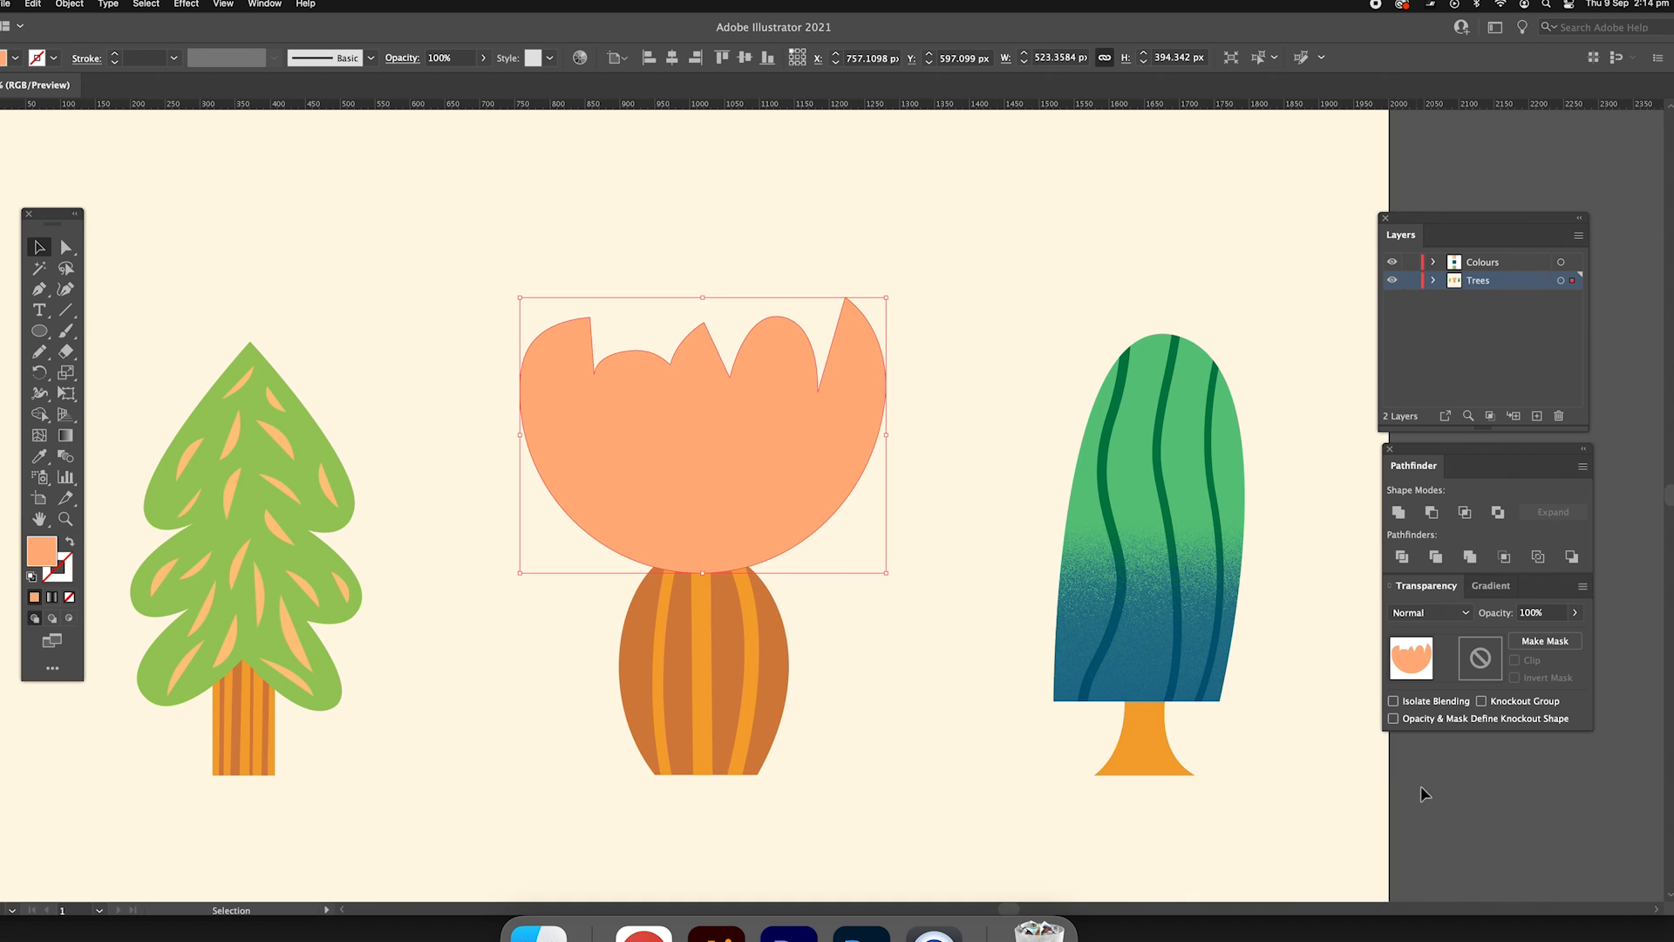
left_click(1480, 658)
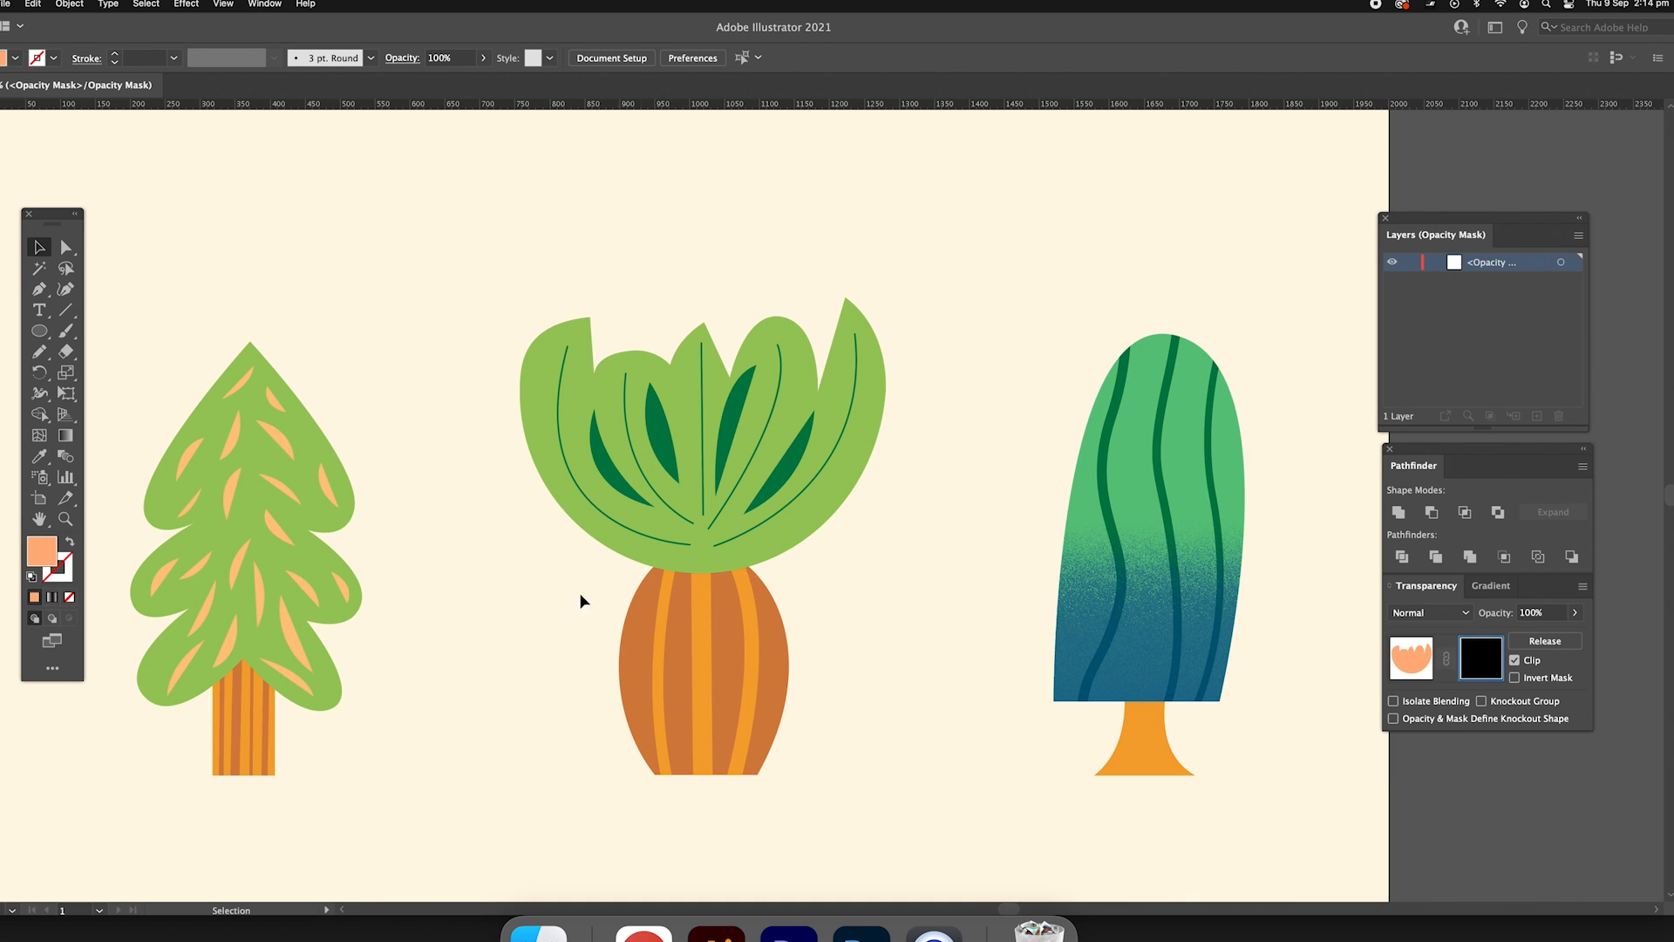
key("super")
key("super+f")
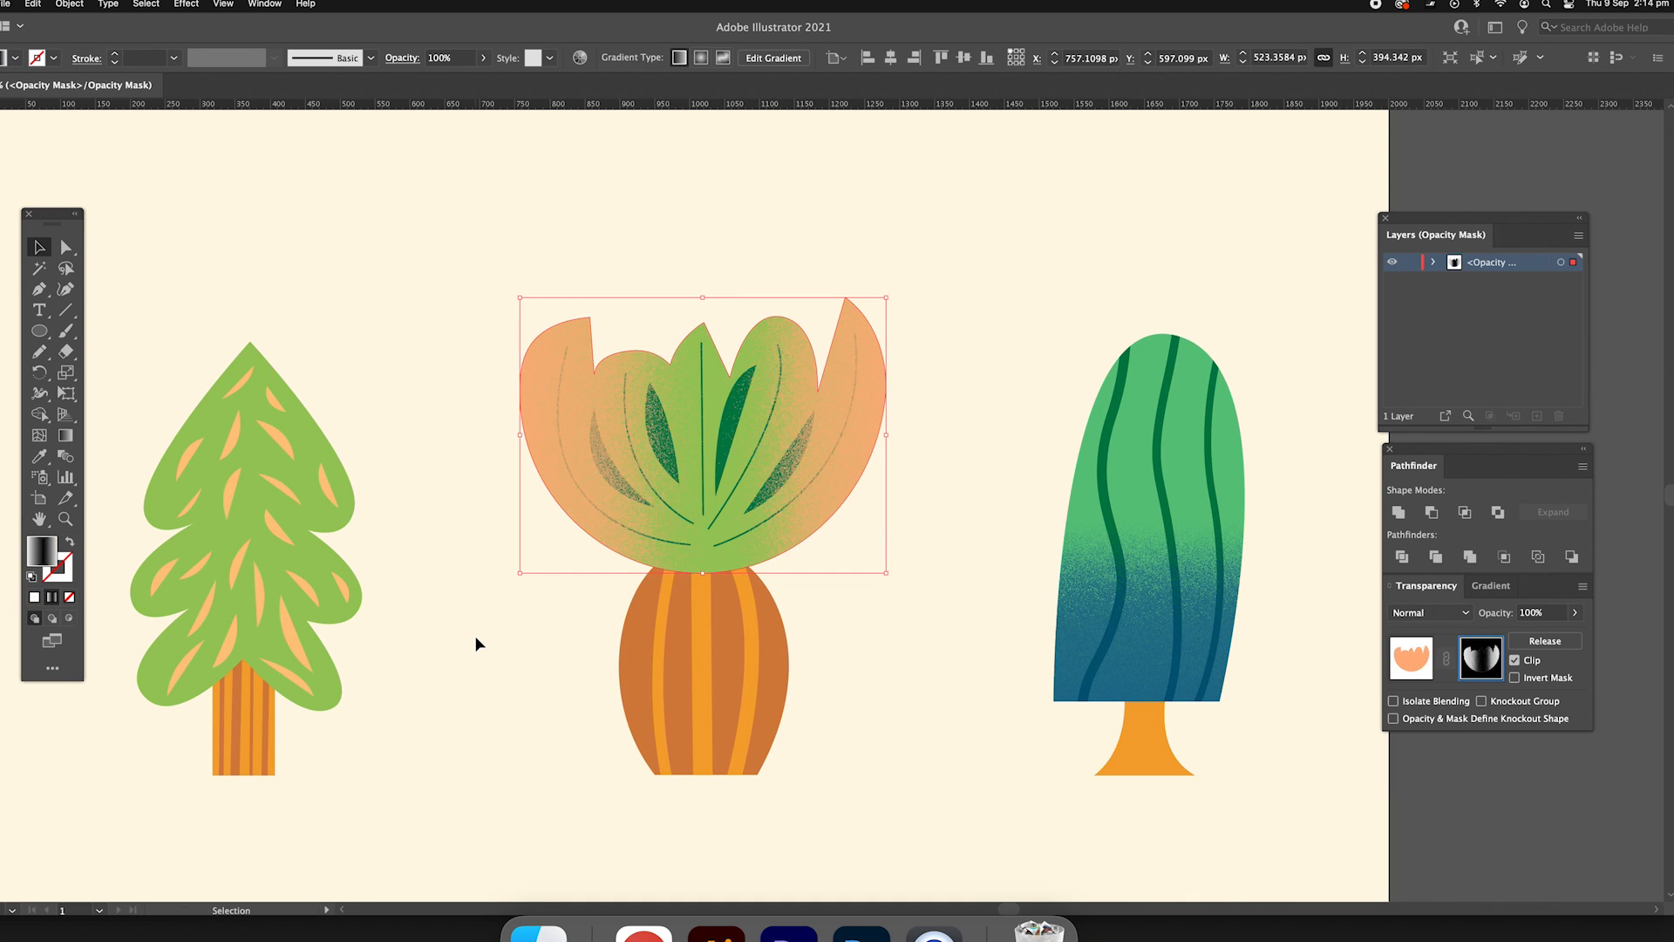
left_click(1405, 664)
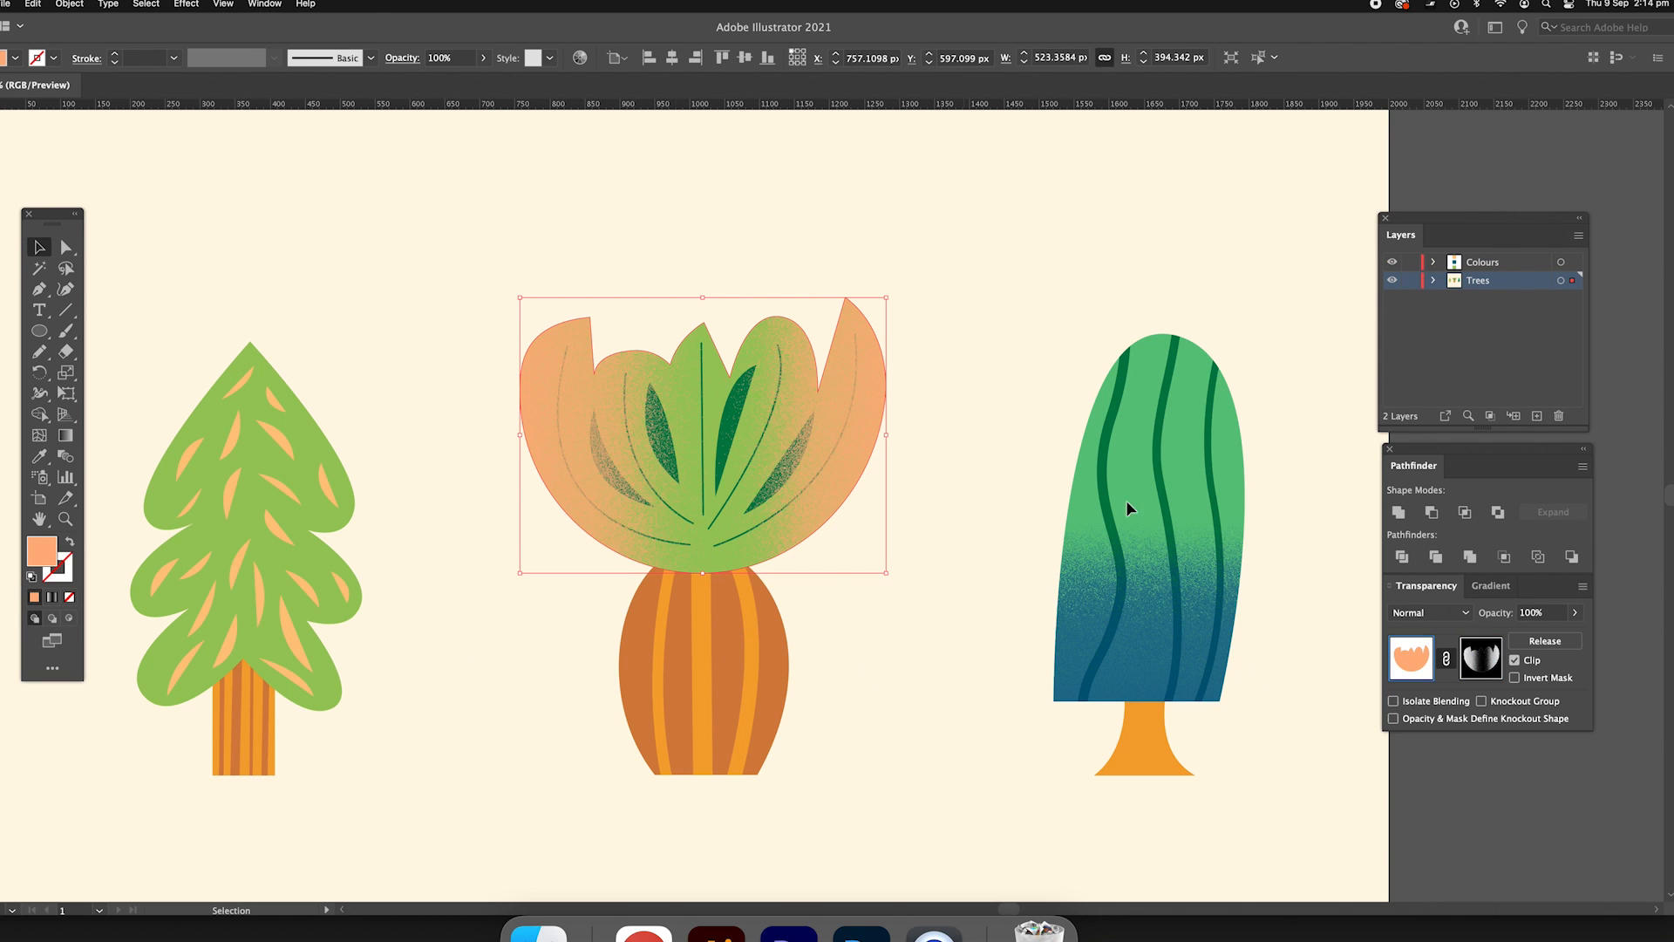
Step: Move the masked peach foliage shape beneath the middle tree's leaf details in the Trees layer's stacking order
left_click(1433, 281)
scroll(1482, 340, "down", 5)
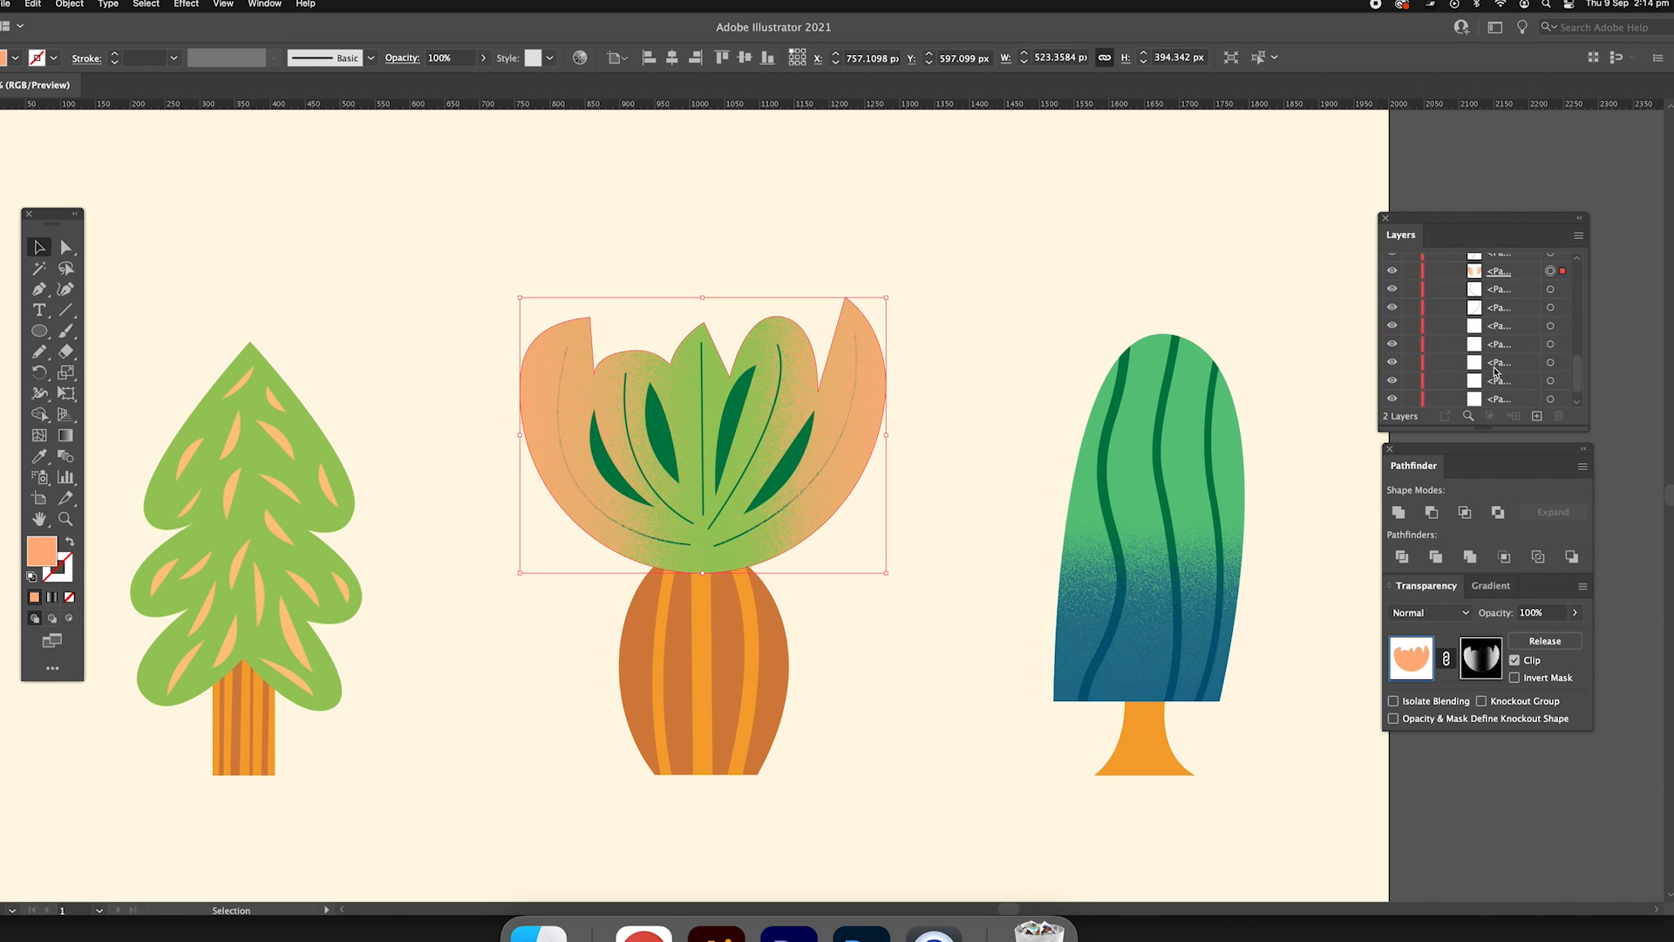
left_click_drag(1498, 272, 1496, 352)
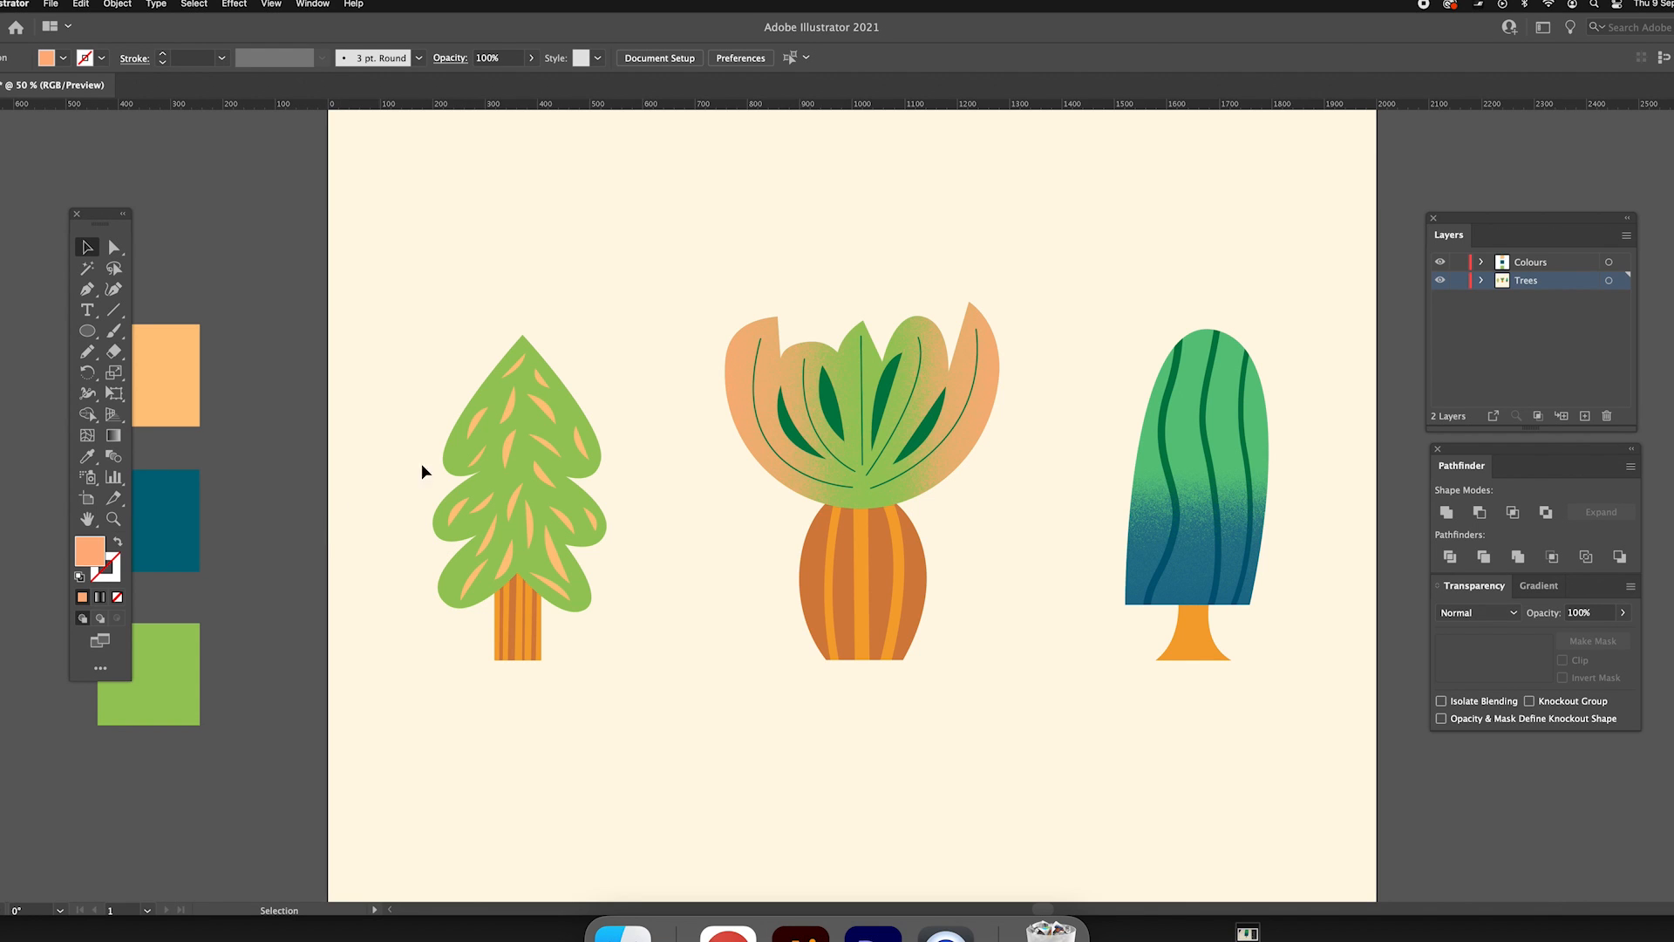
Step: Place a copy of the left tree's green foliage in front and match its fill and opacity to the right tree's dark blue shading
left_click(463, 456)
key("a")
key("v")
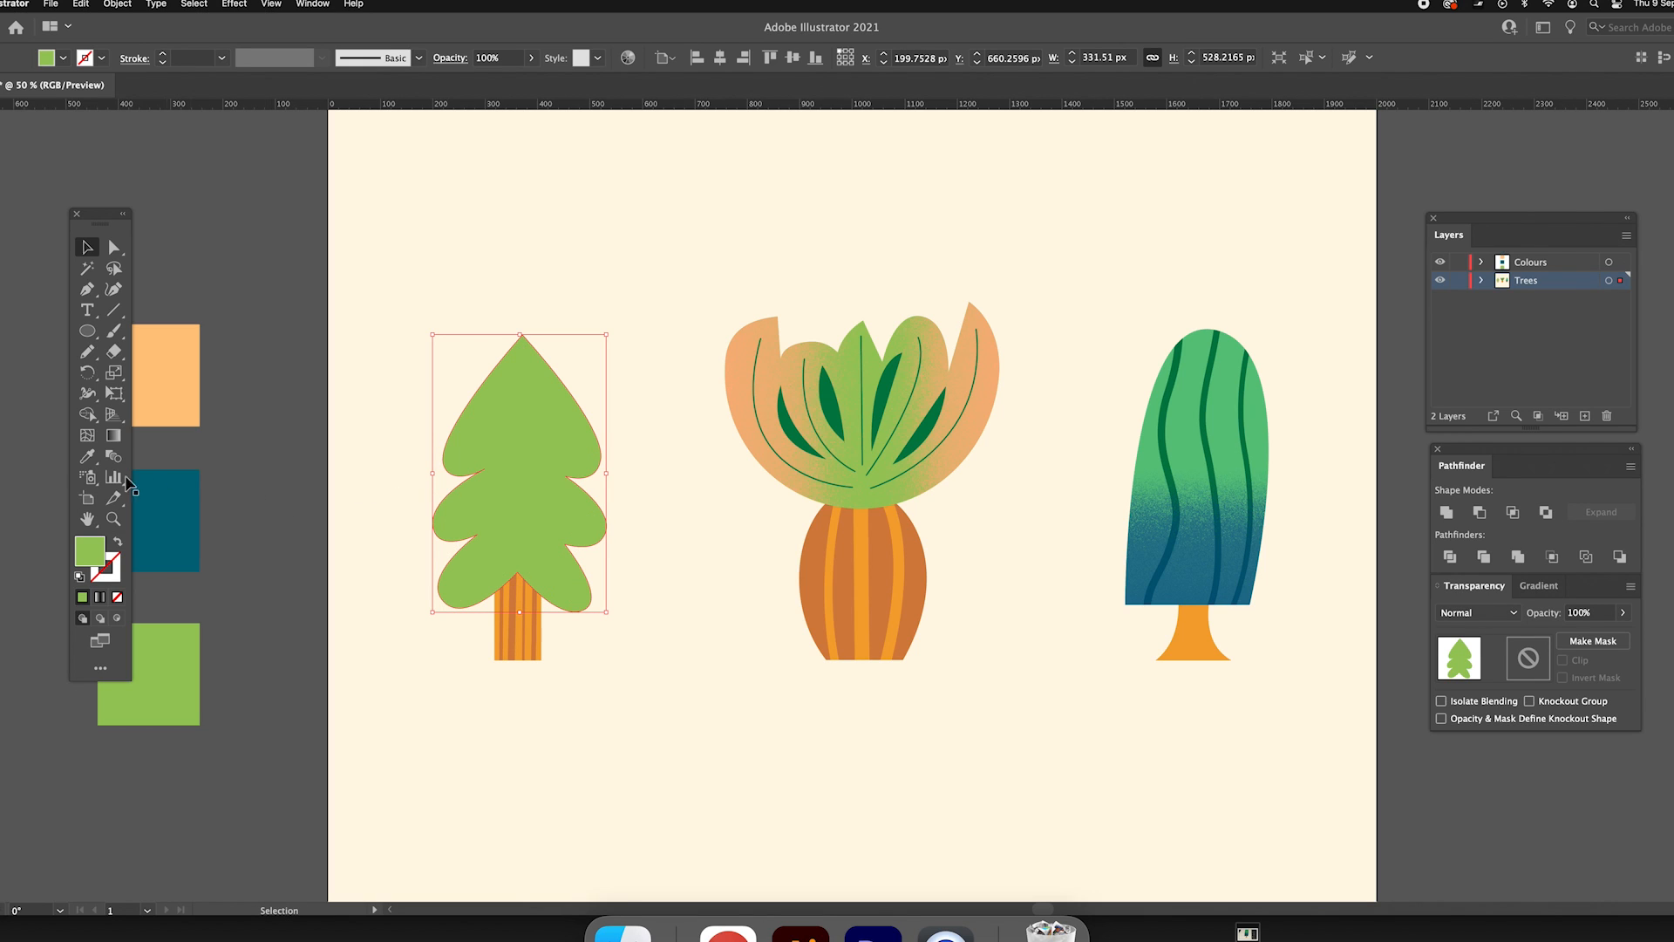
left_click(86, 456)
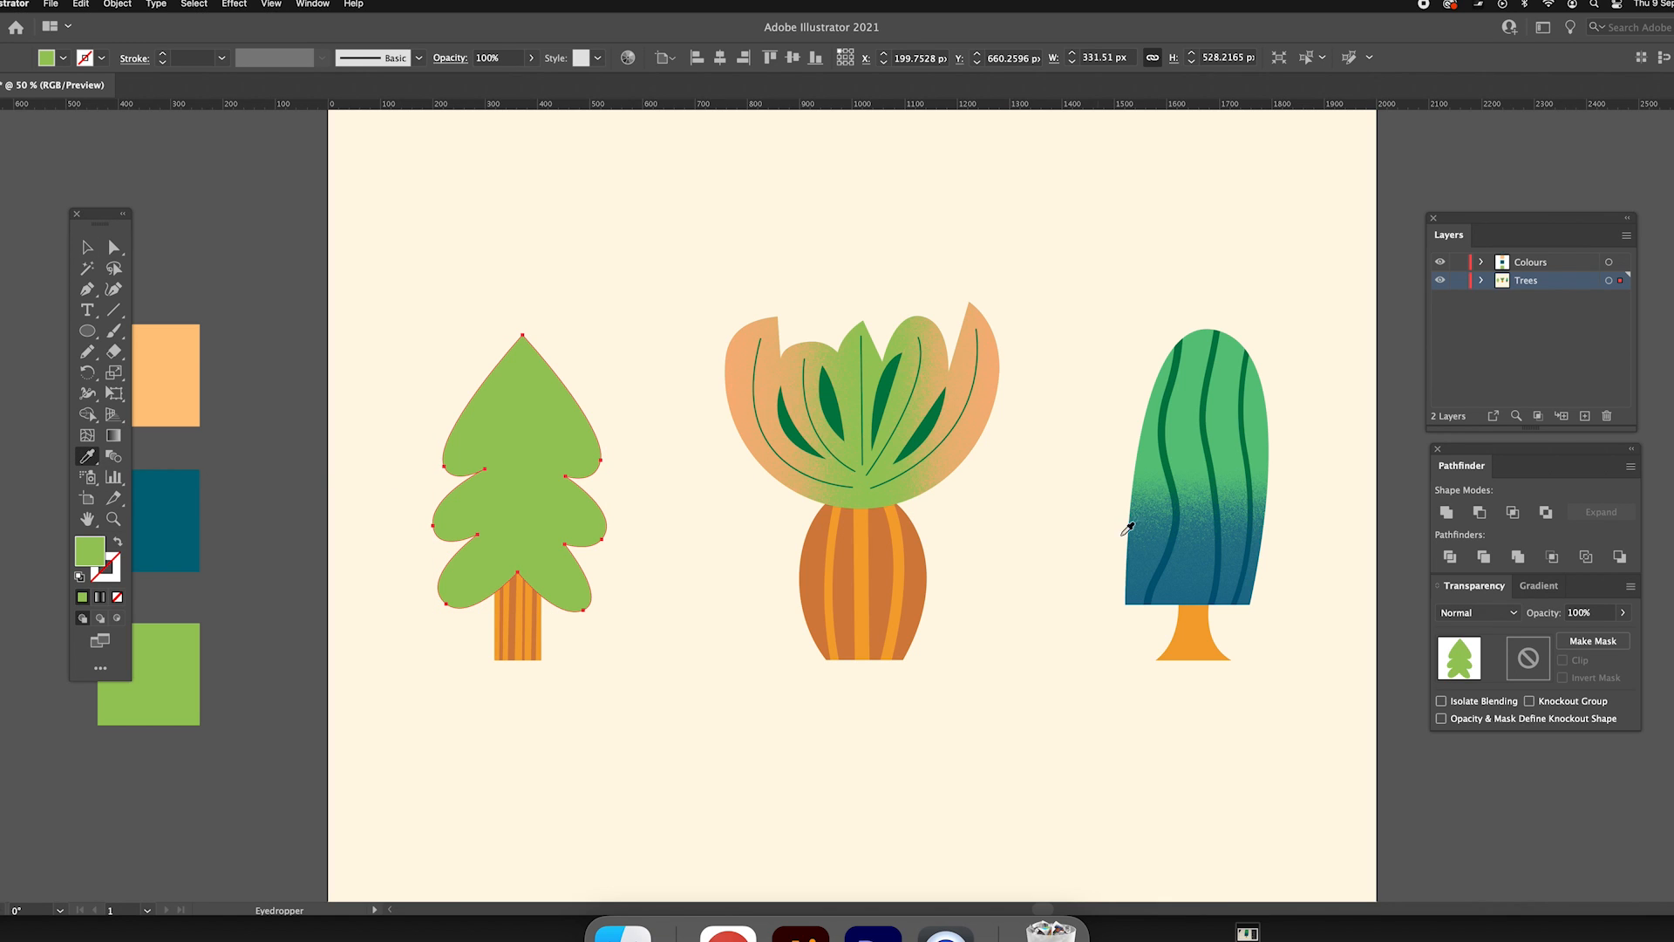
left_click(1192, 571)
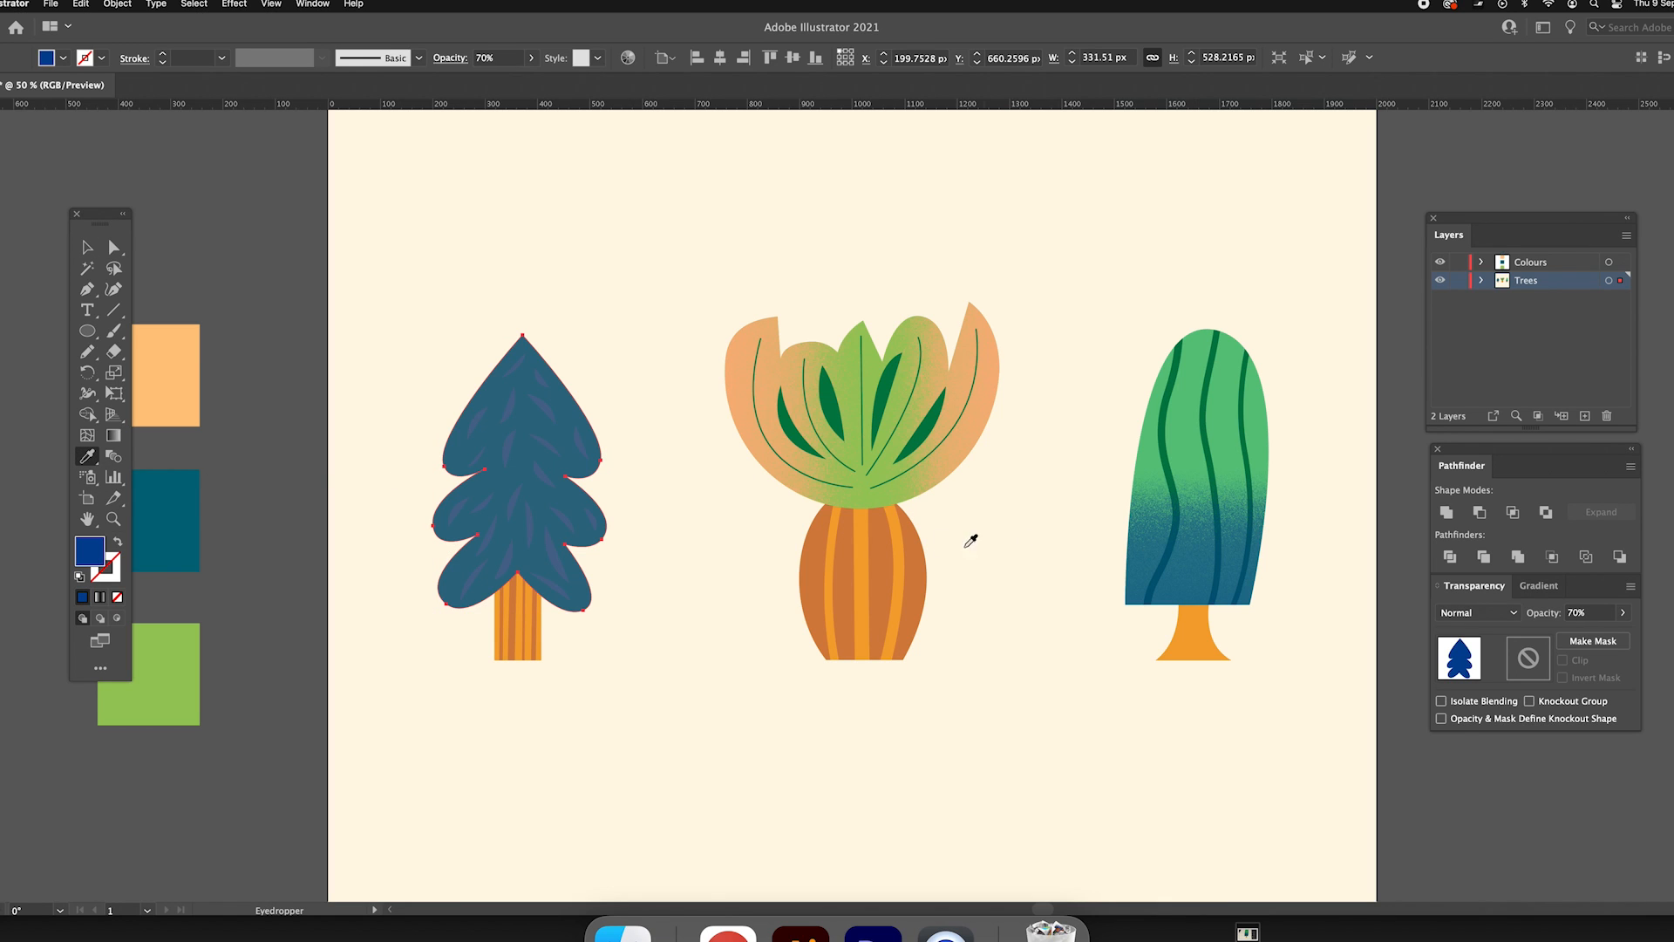
Step: Paste another green copy of the left tree's foliage in place in front of the blue one
left_click(399, 598, "super")
key("v")
key("super+z")
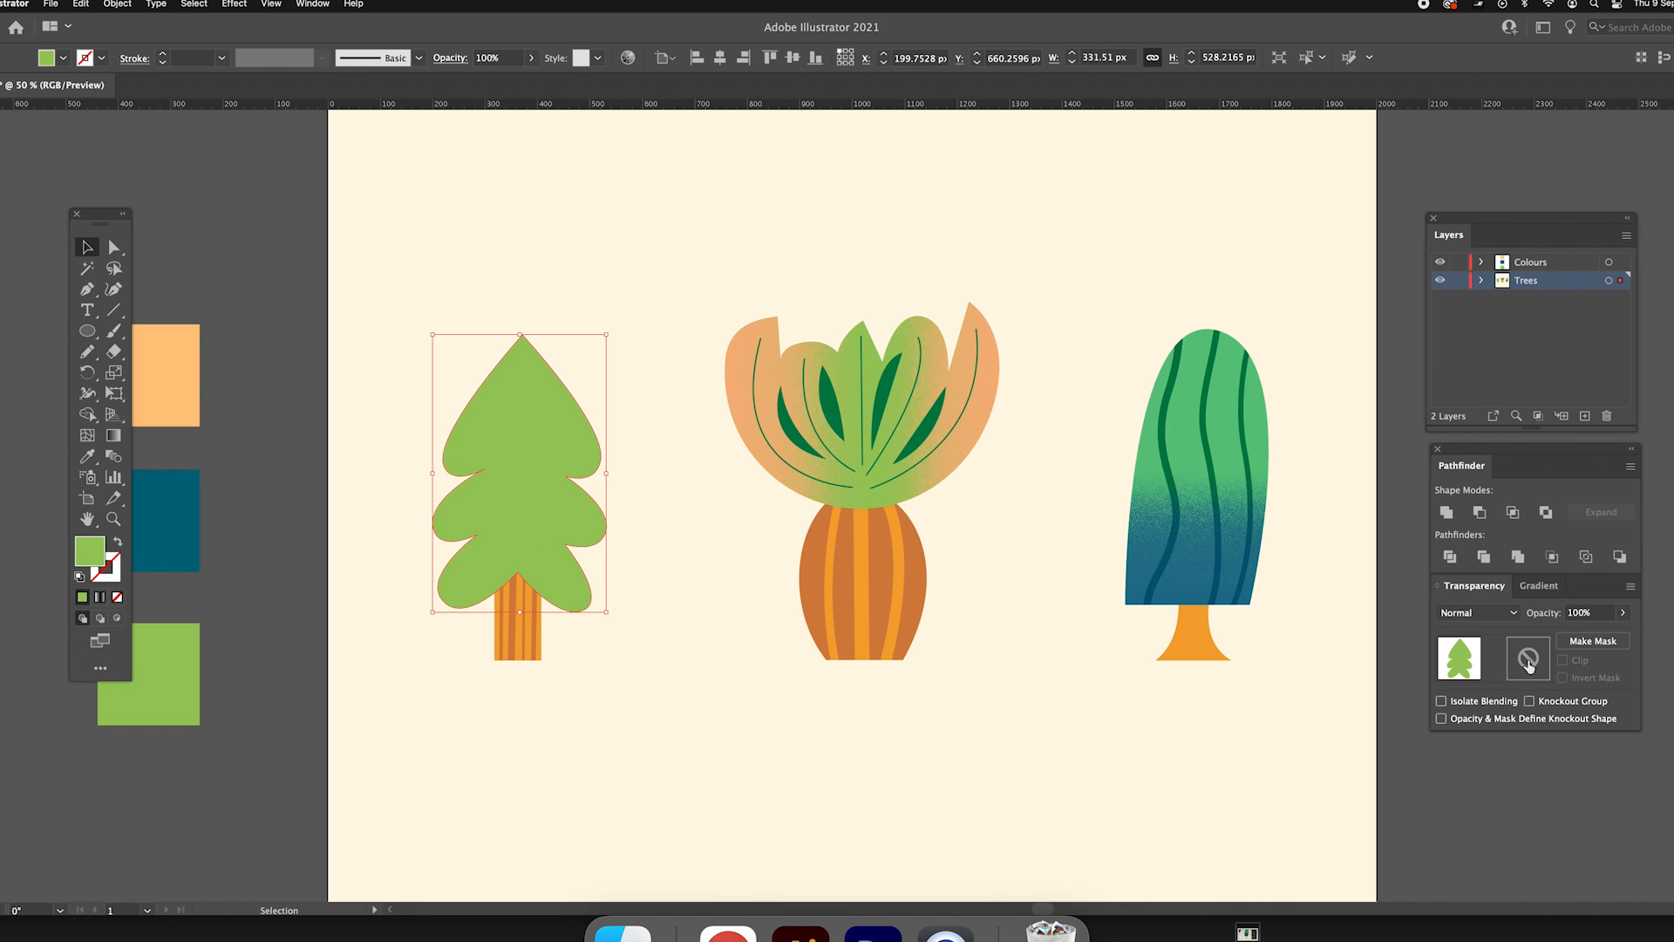
Step: Fill the left tree's green foliage copy with a white-to-black gradient at 130° and move its midpoint to about 77%
left_click(1539, 585)
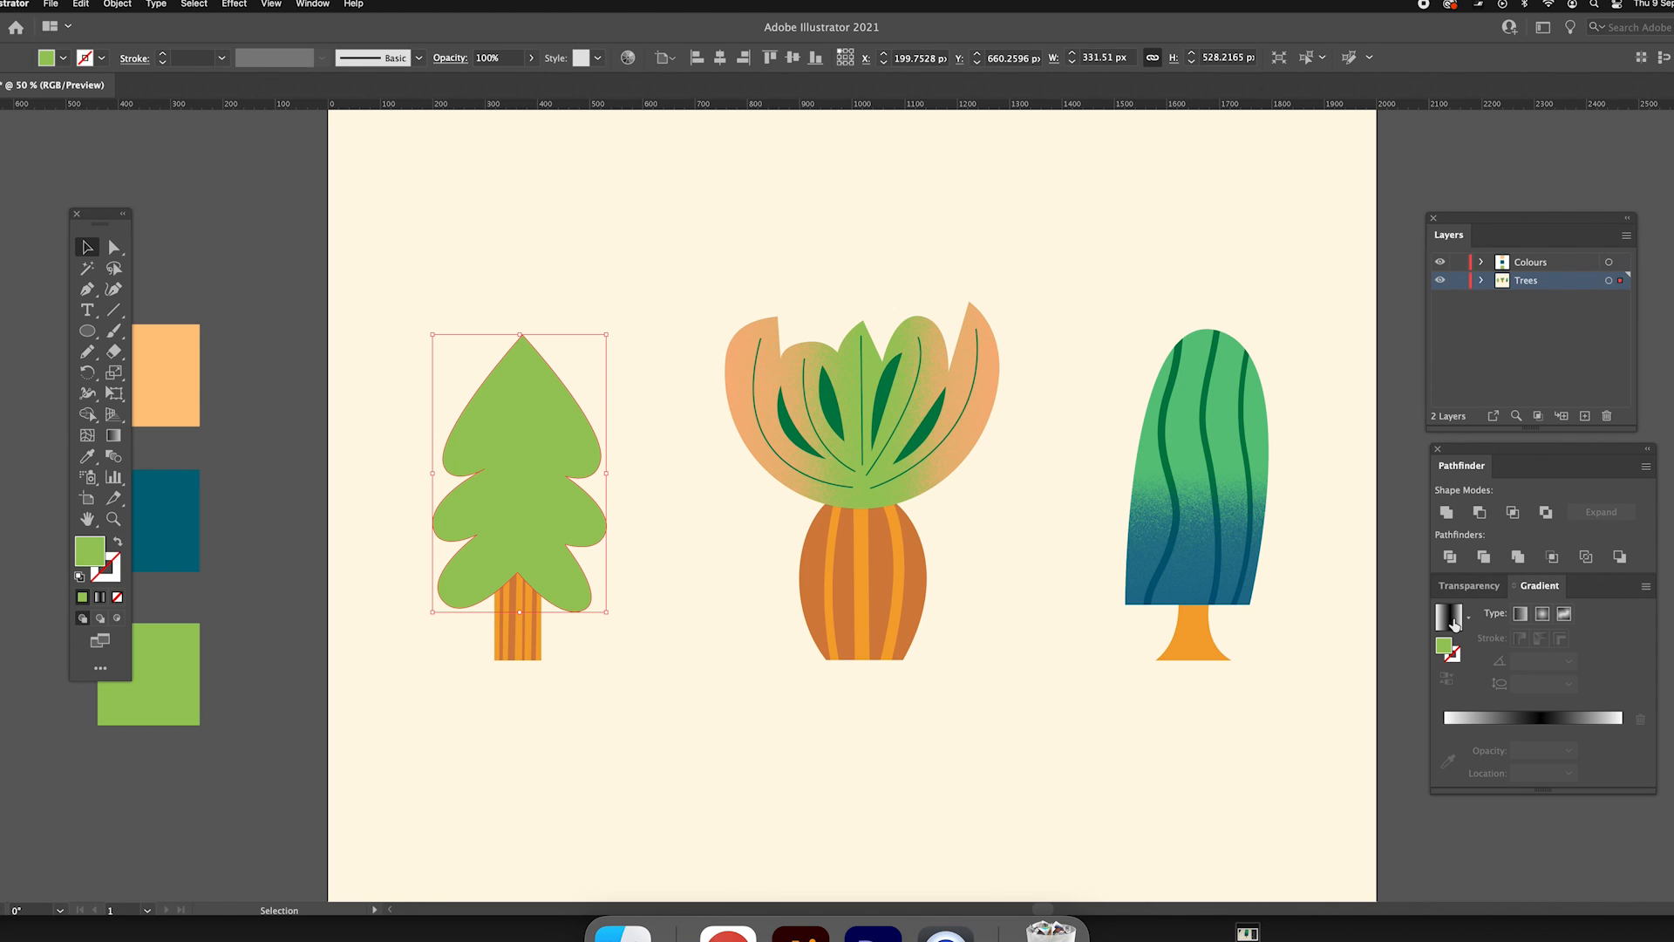
left_click(1454, 622)
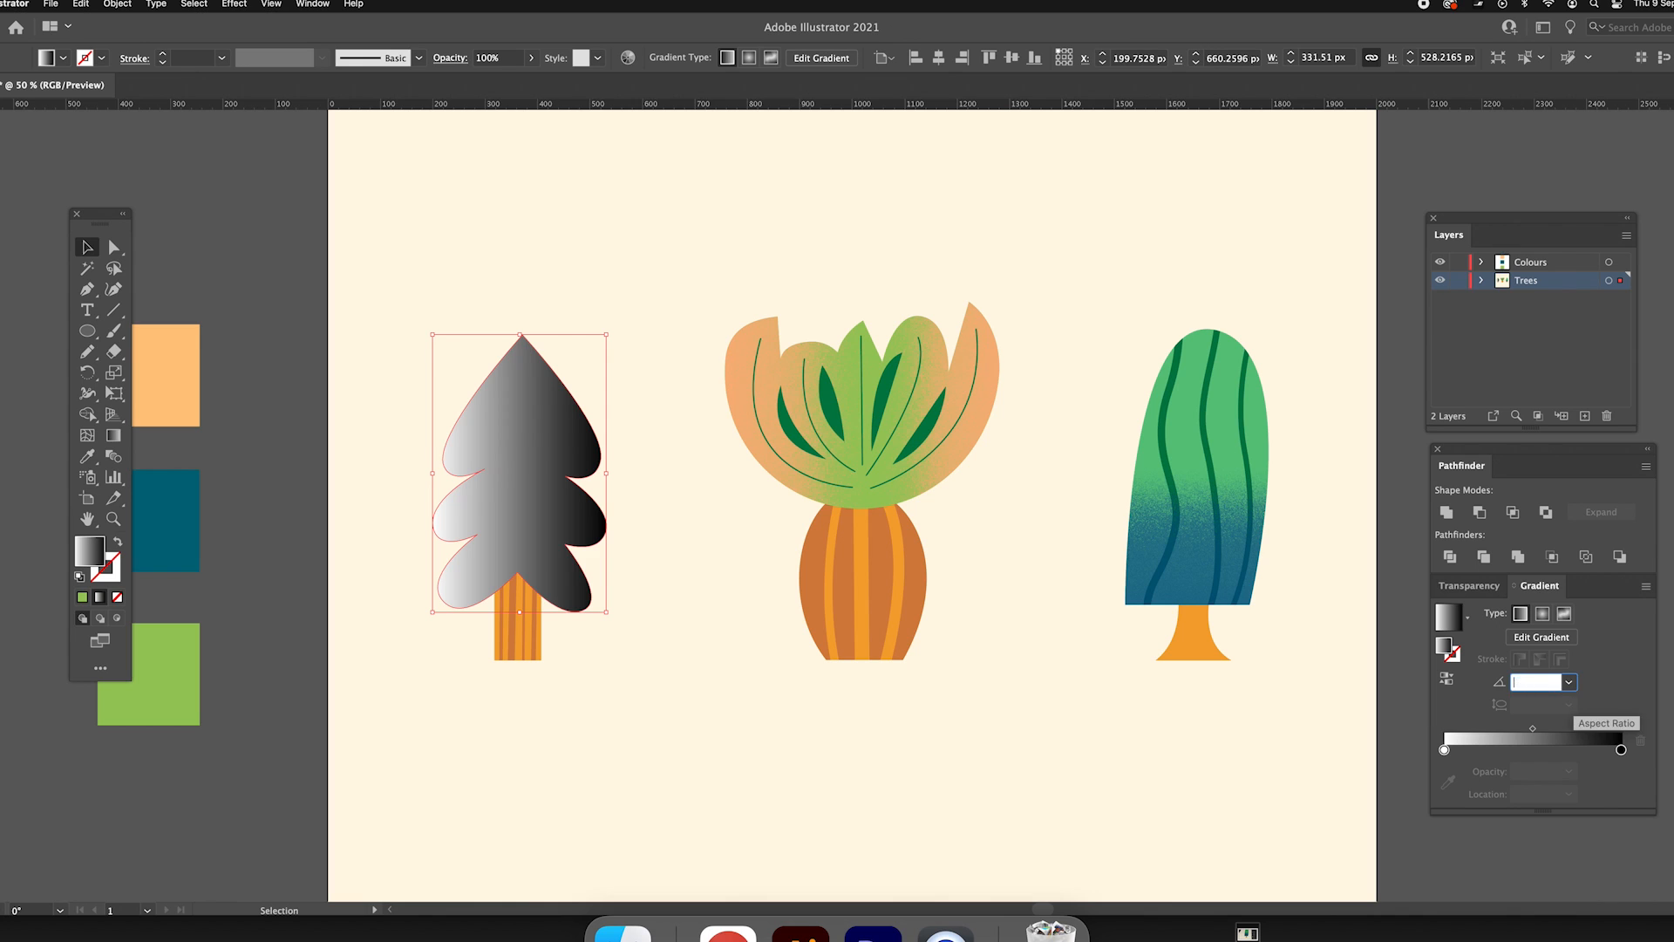
type("130")
key("Return")
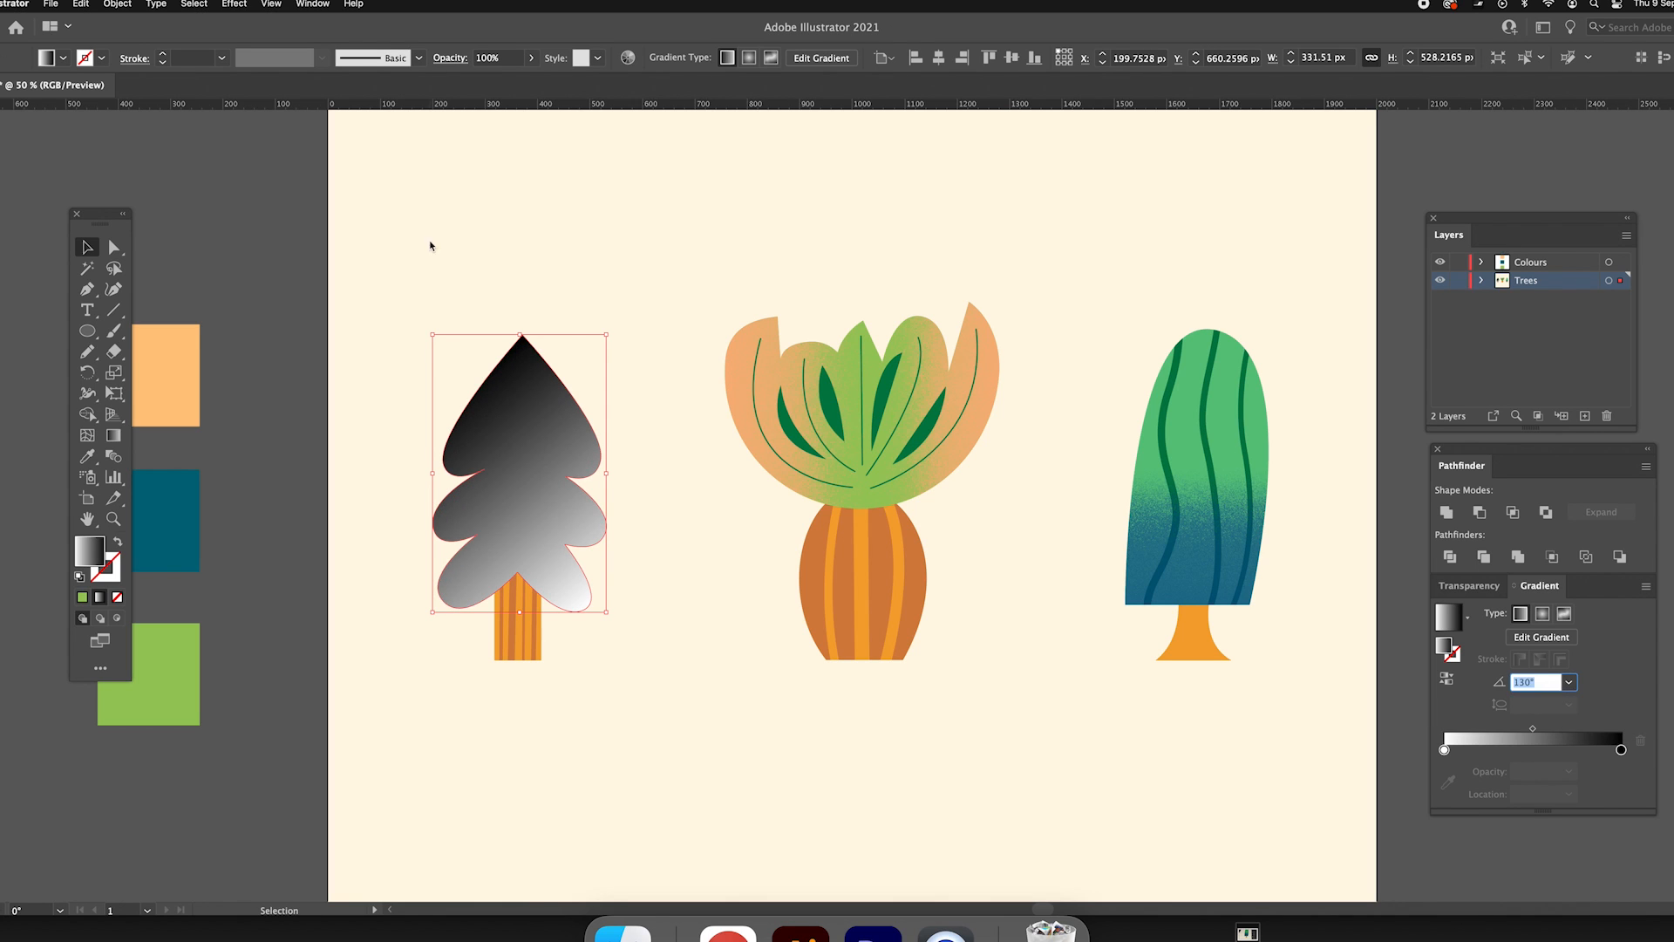
left_click_drag(1533, 727, 1583, 728)
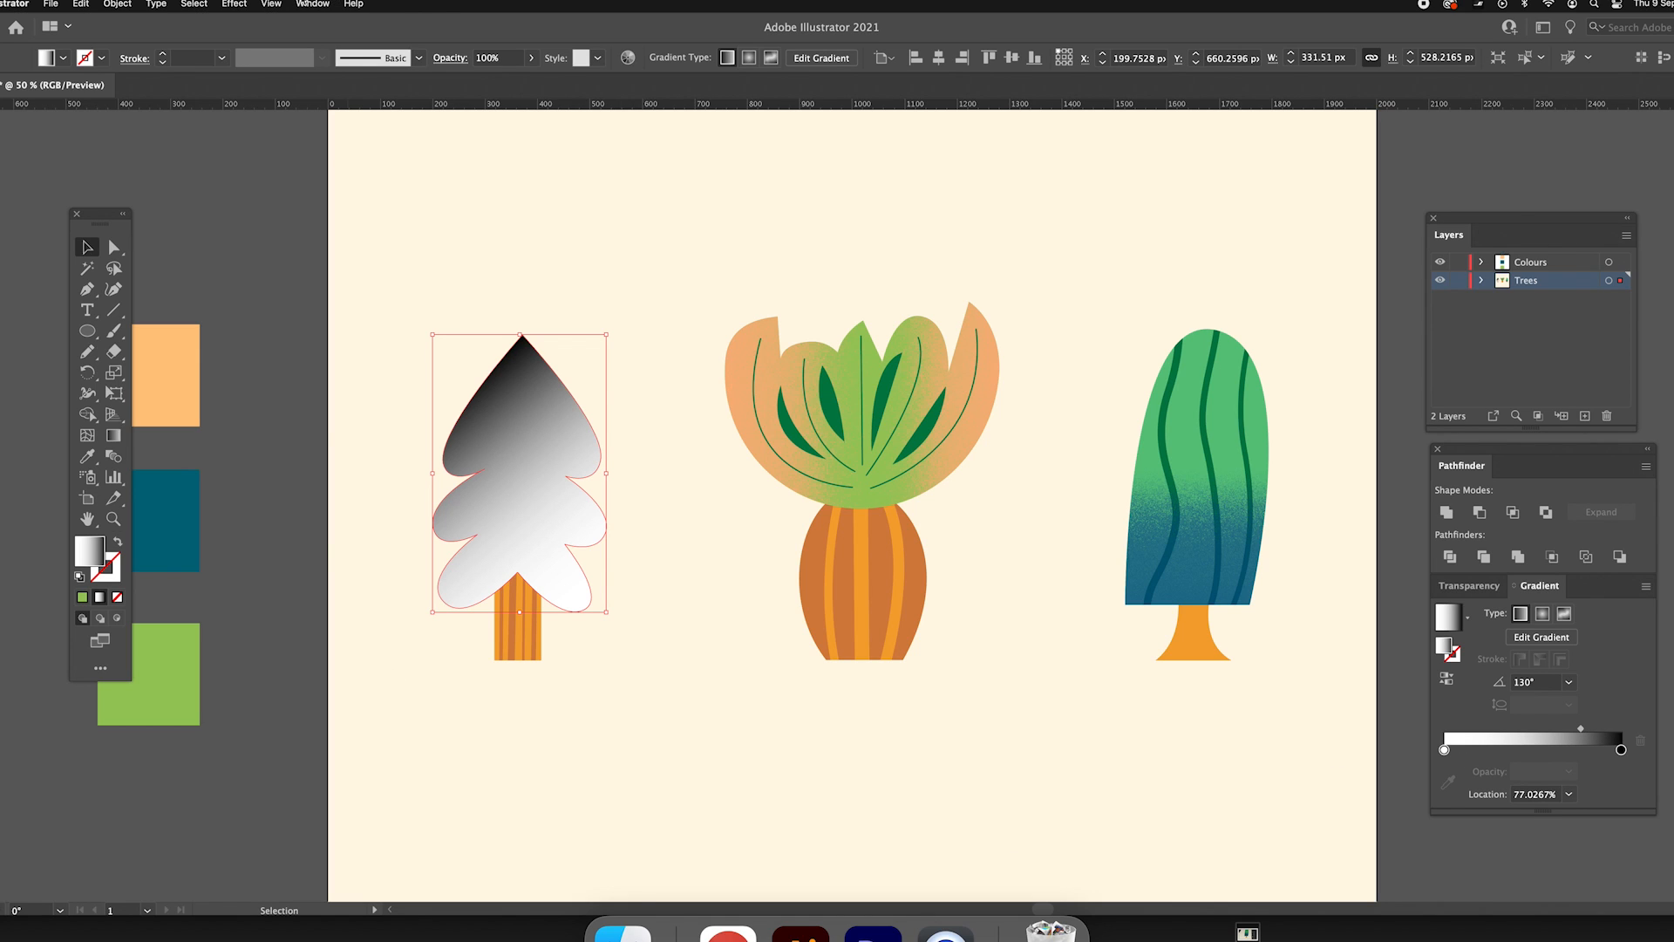
Step: Apply the Grain texture effect to the left tree's gradient shape with Horizontal grain type, intensity 67 and contrast 73
left_click(234, 3)
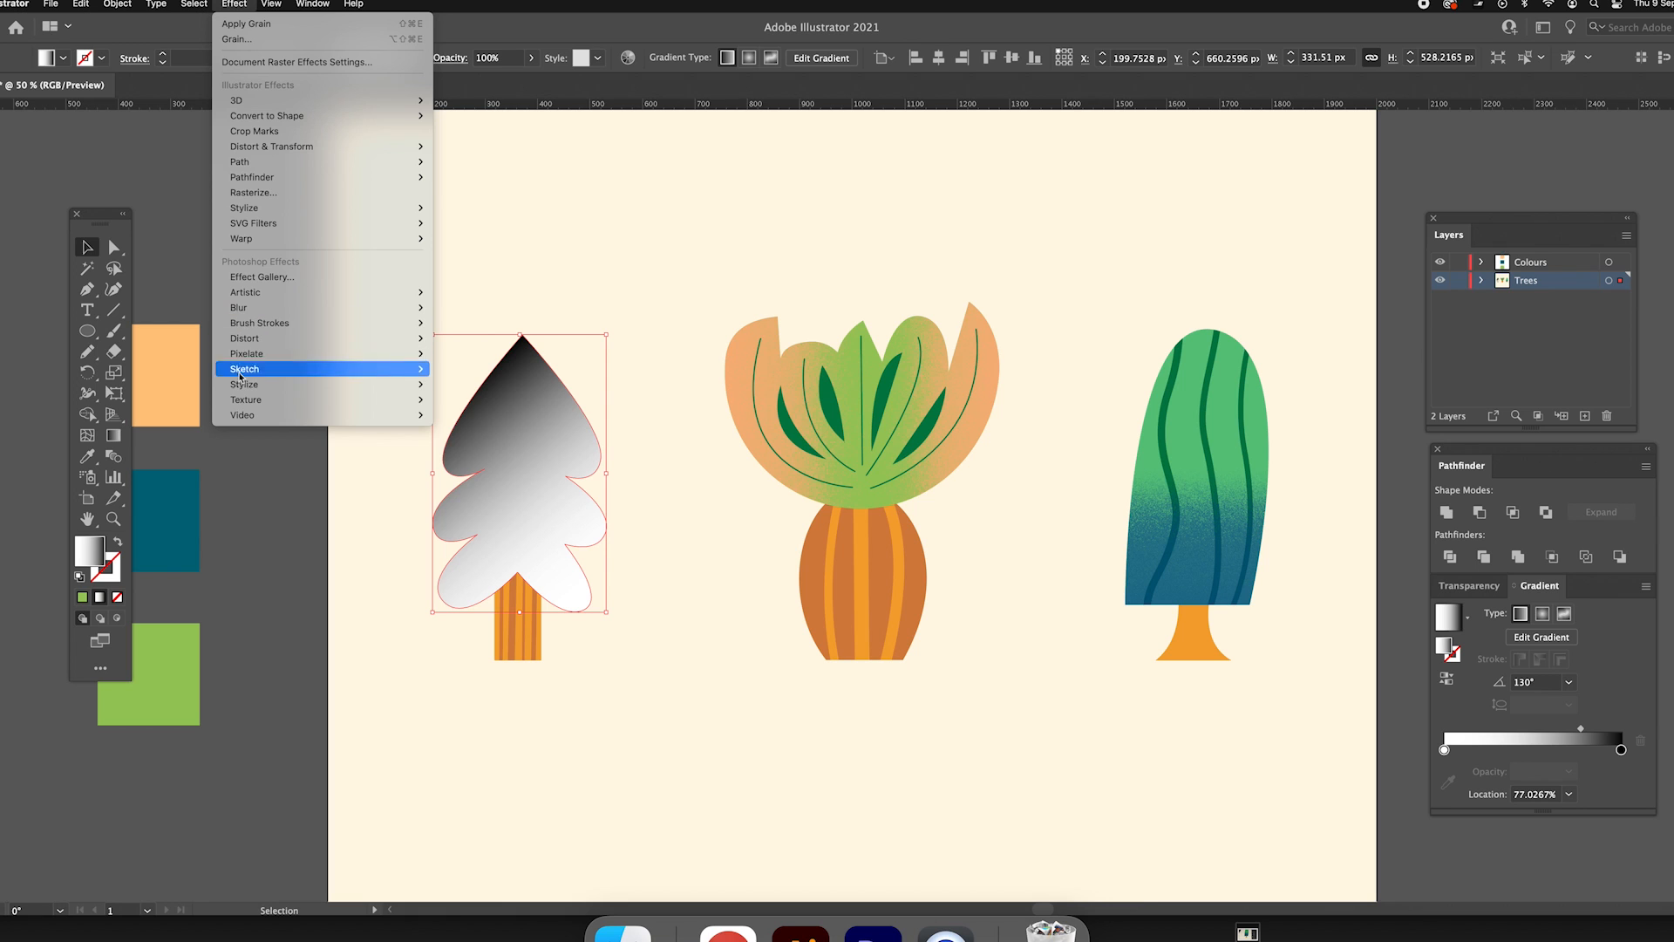
mouse_move(240, 373)
left_click(485, 416)
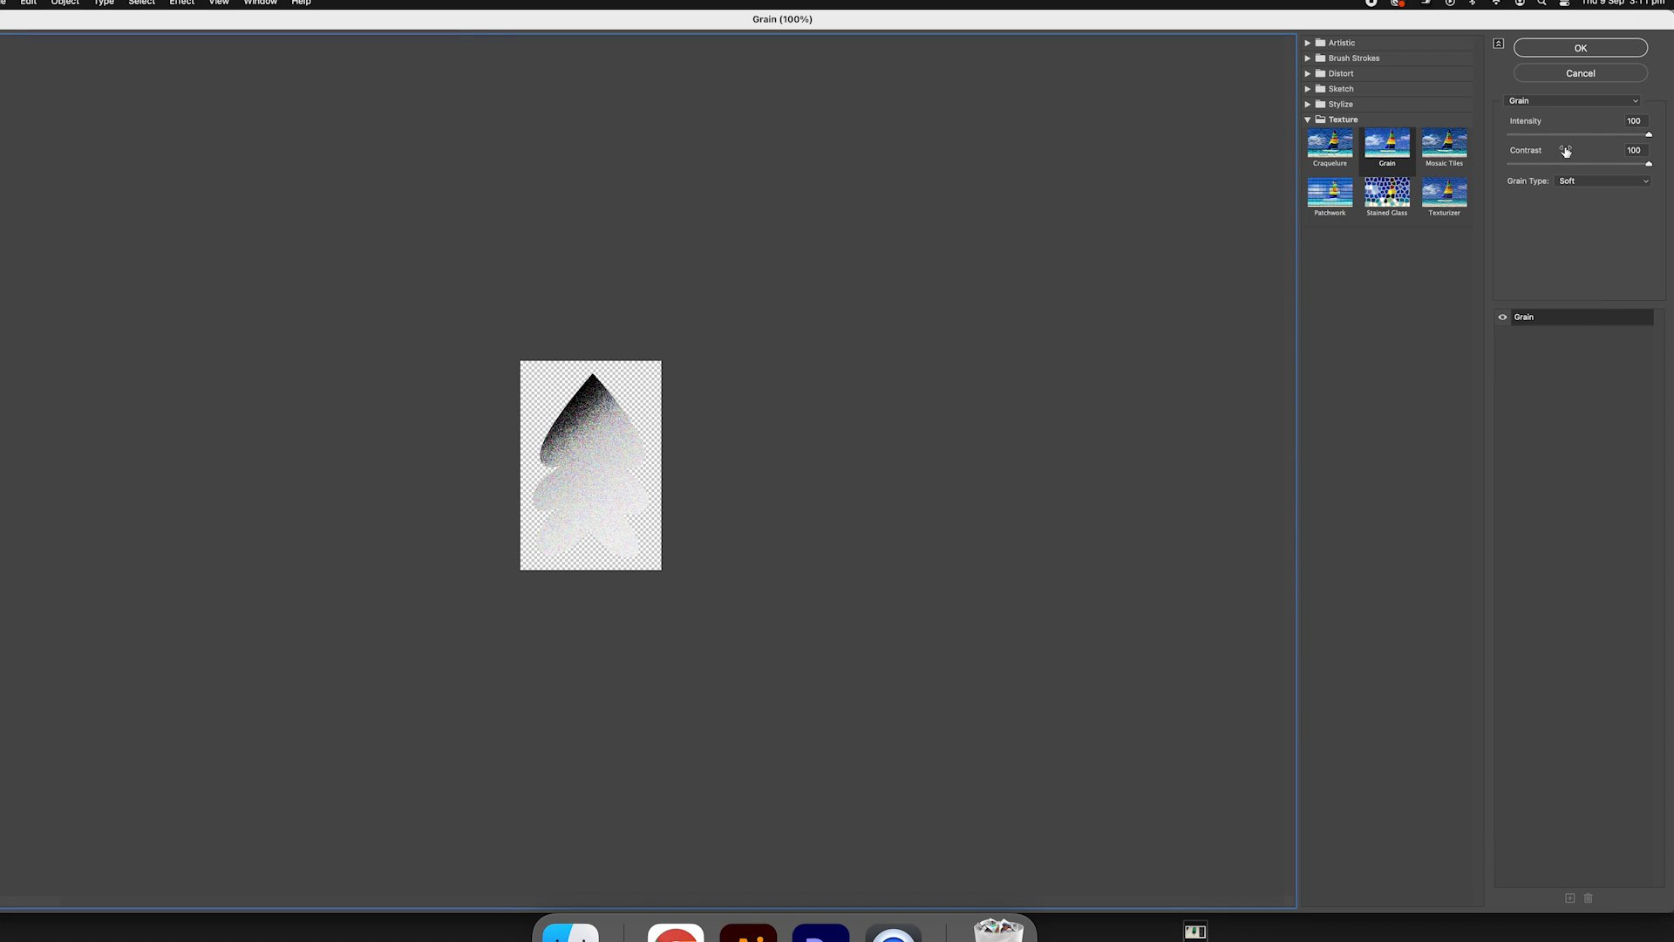
left_click(1574, 182)
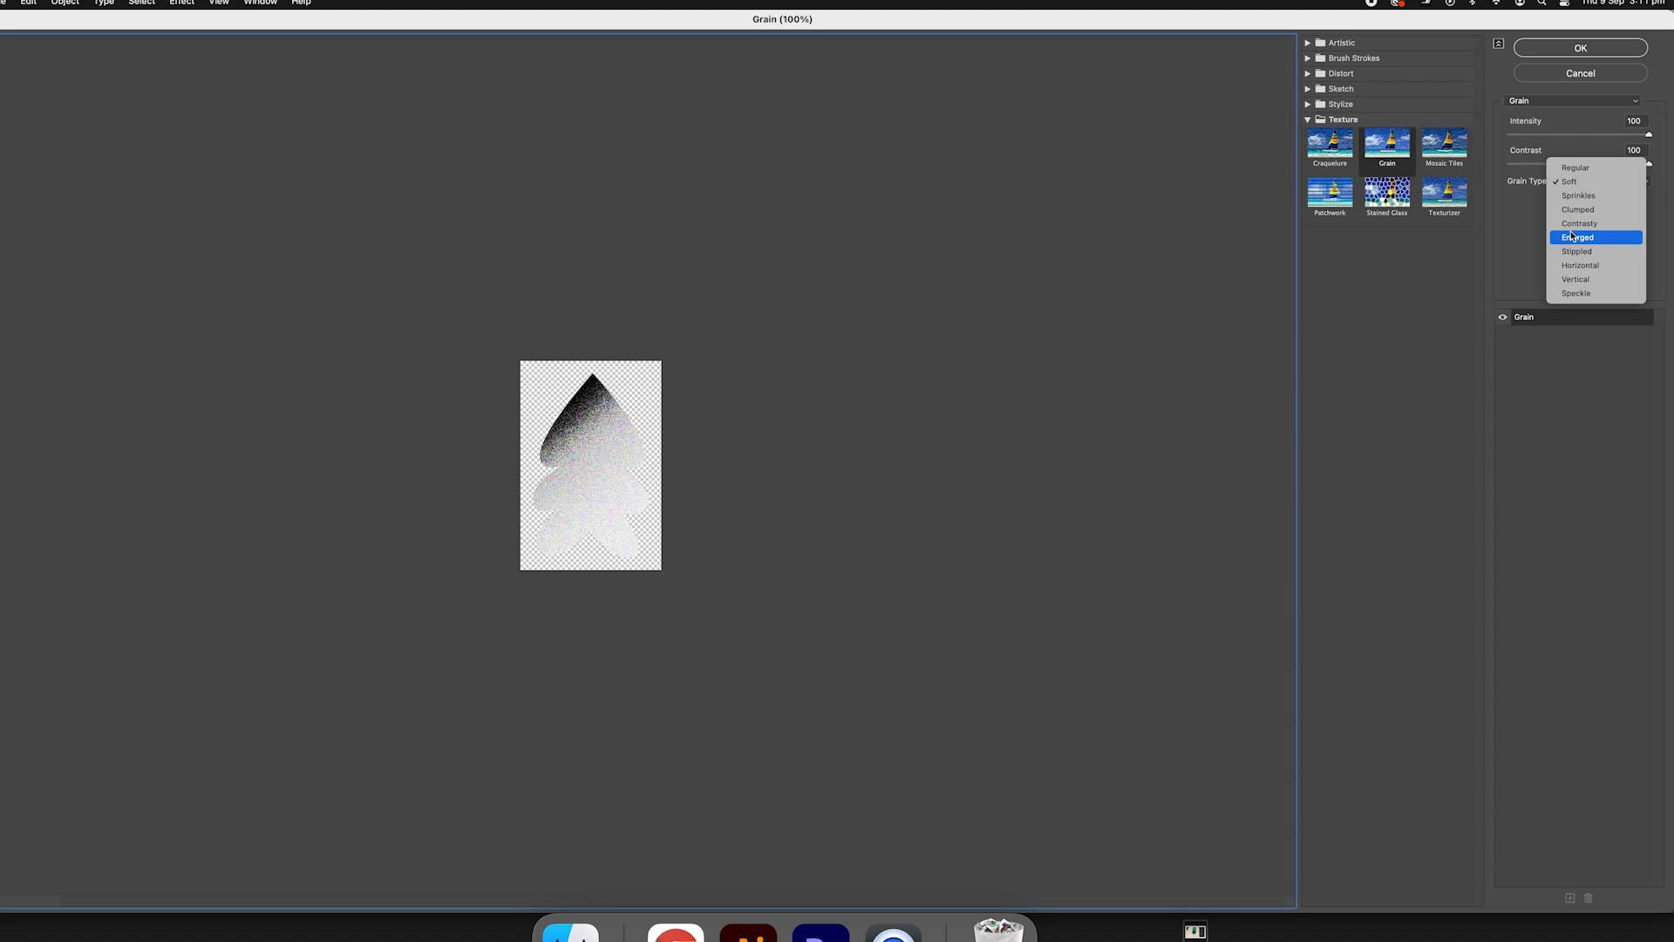
left_click(1578, 265)
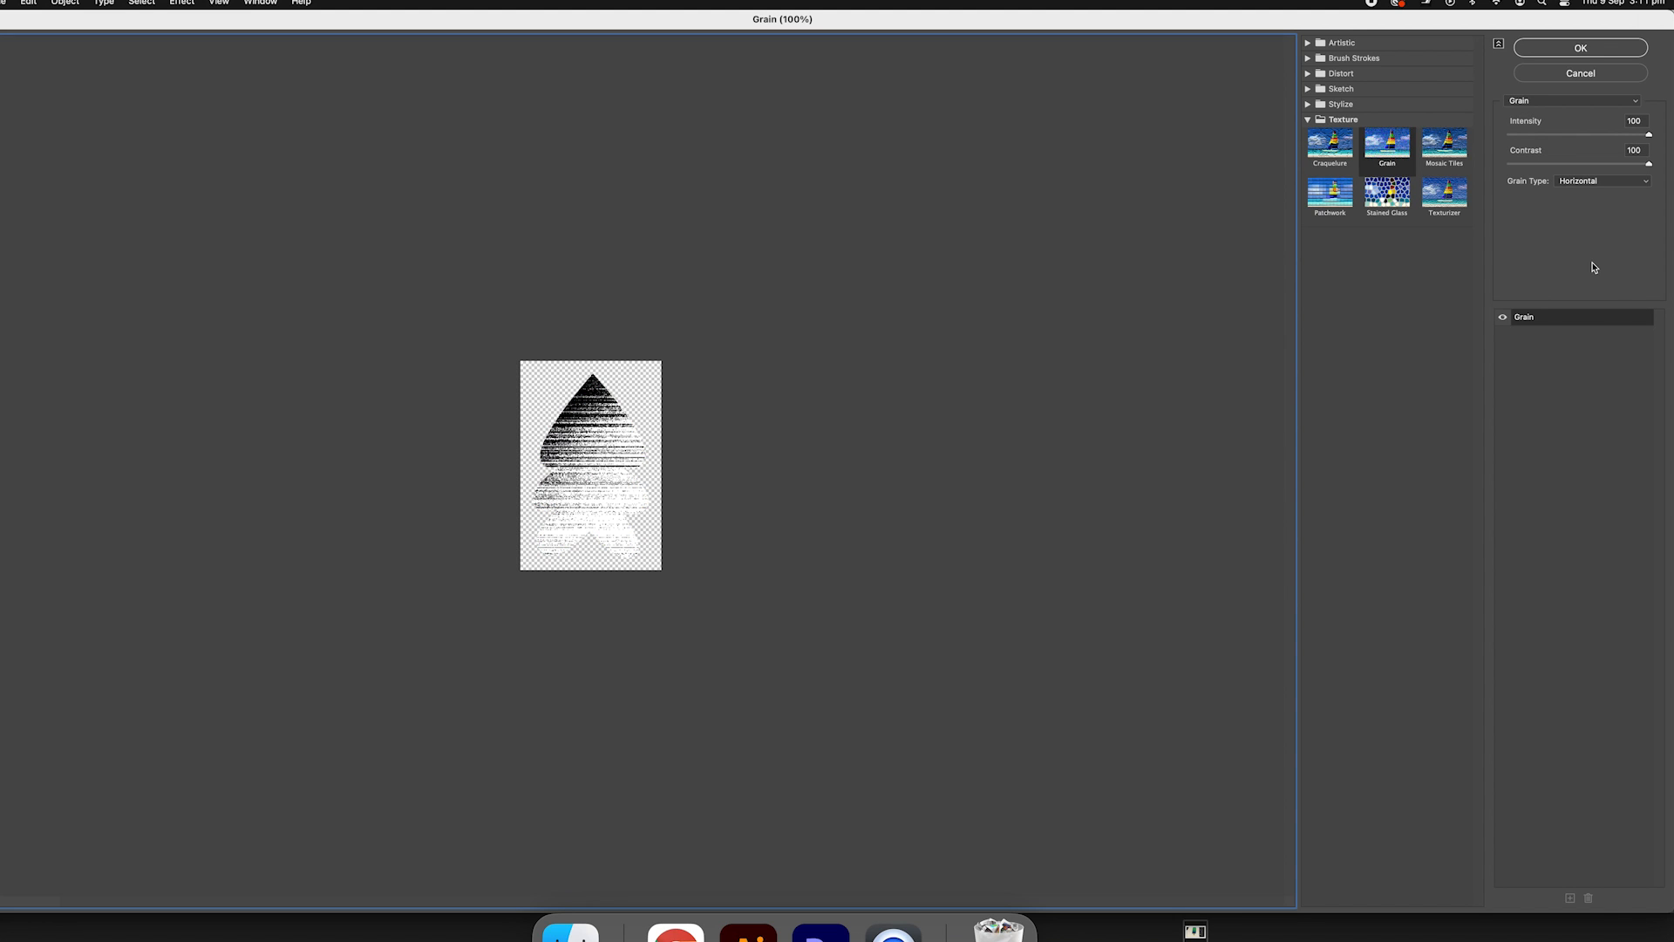
left_click(1611, 164)
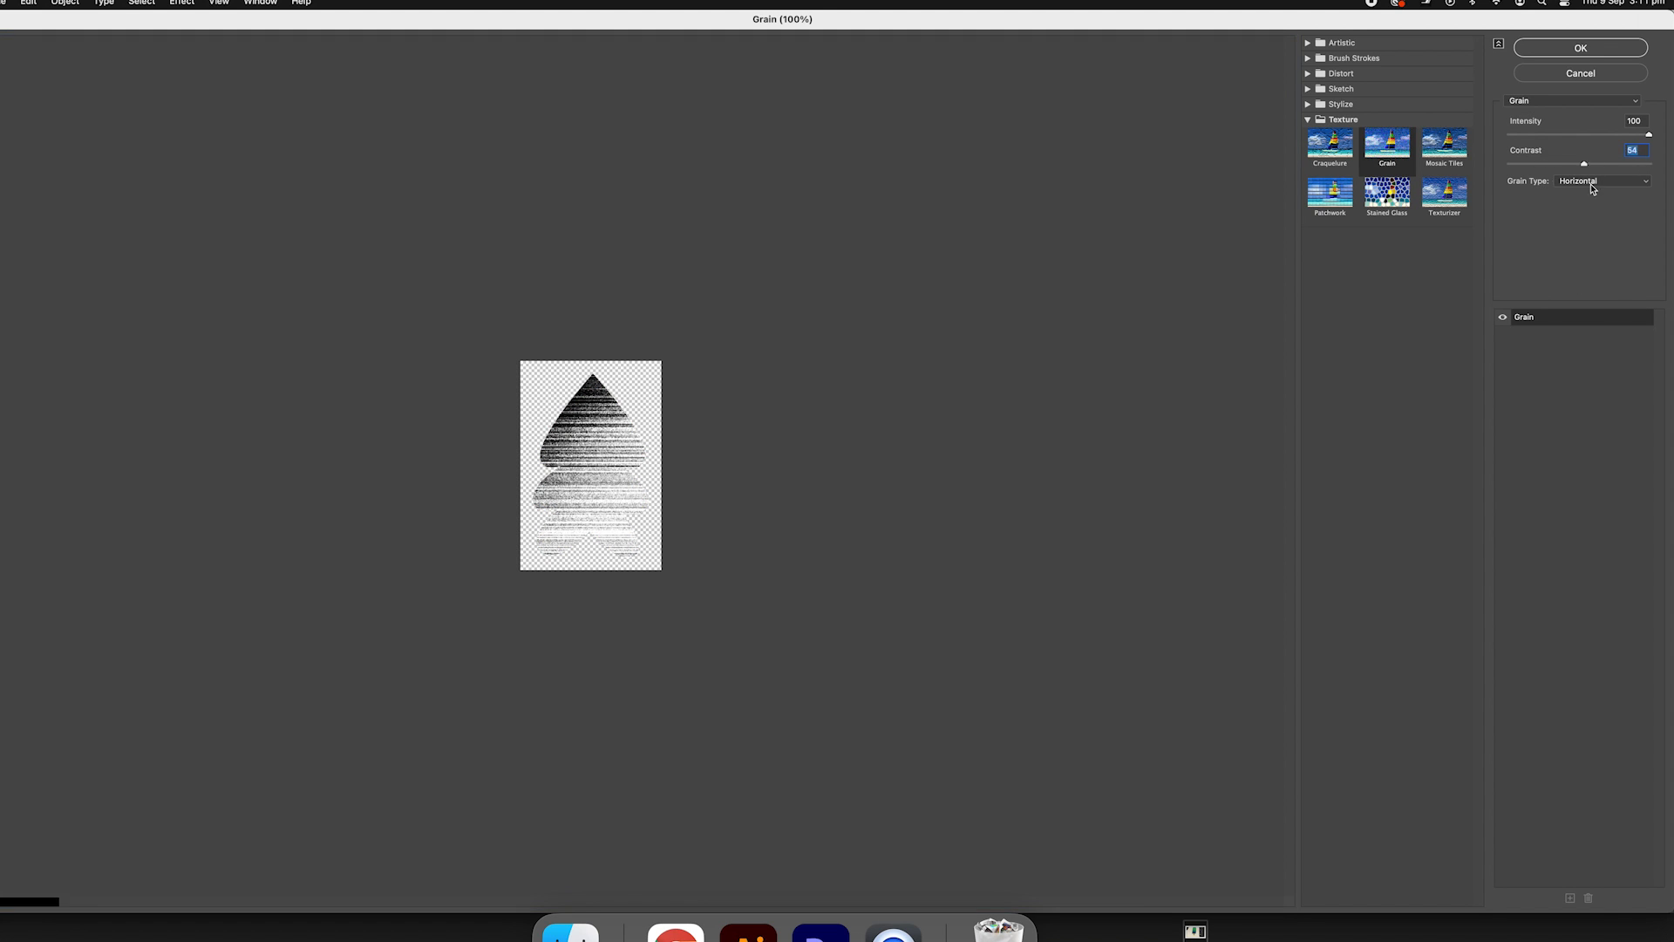
left_click_drag(1648, 136, 1603, 137)
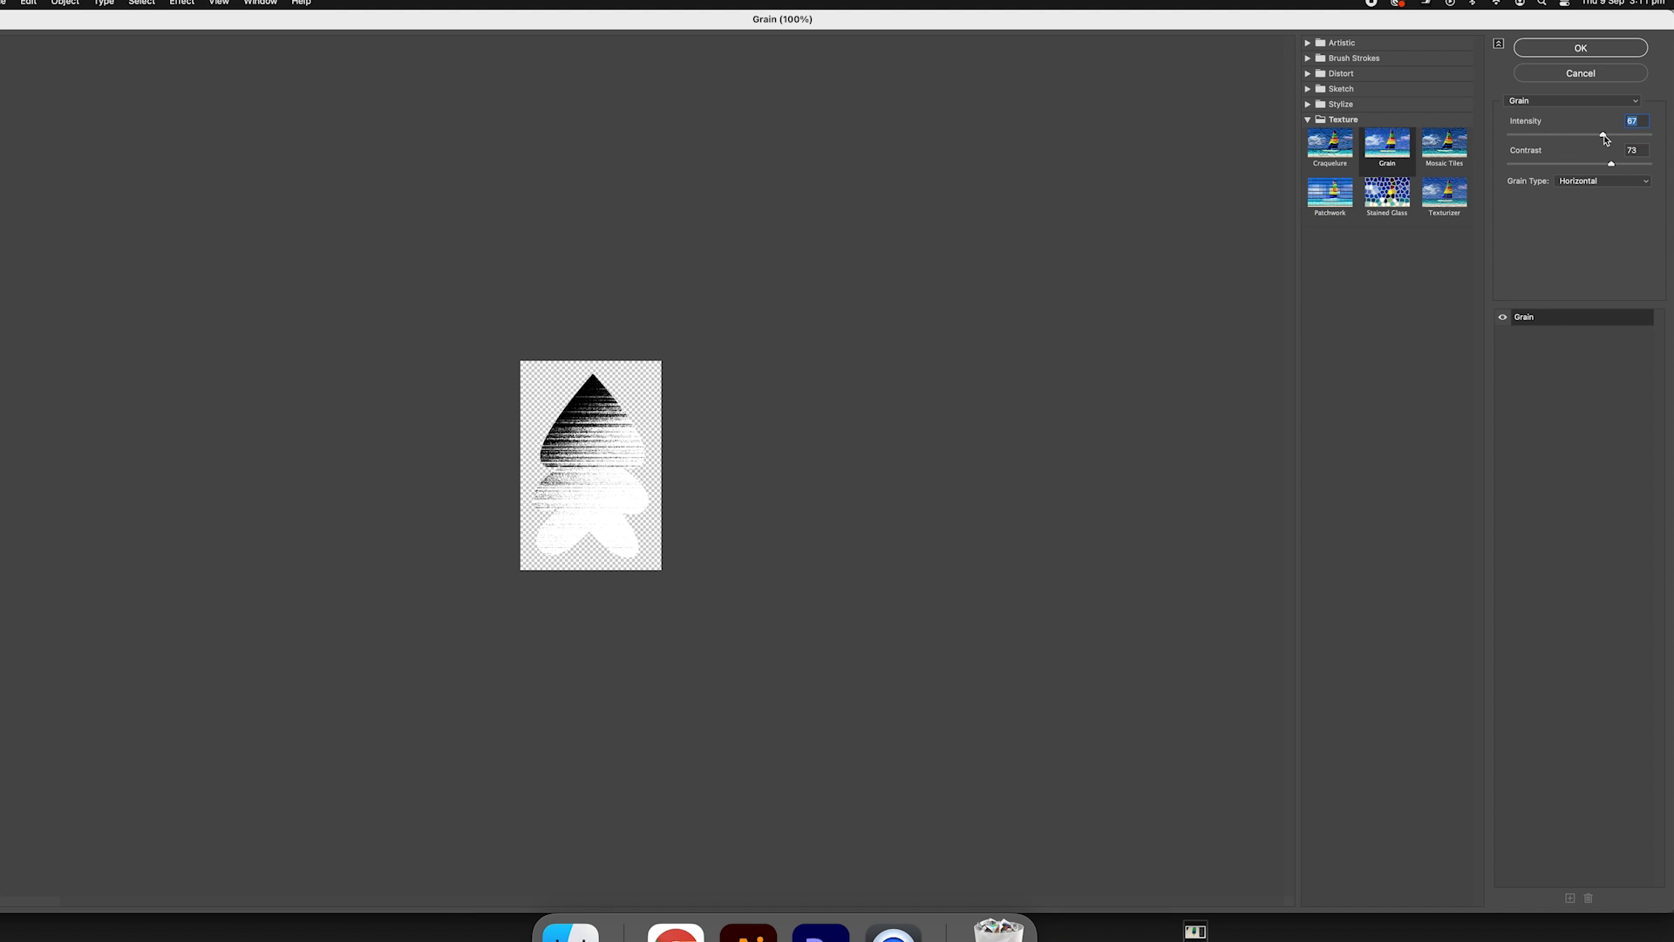
left_click(1611, 166)
left_click(1553, 49)
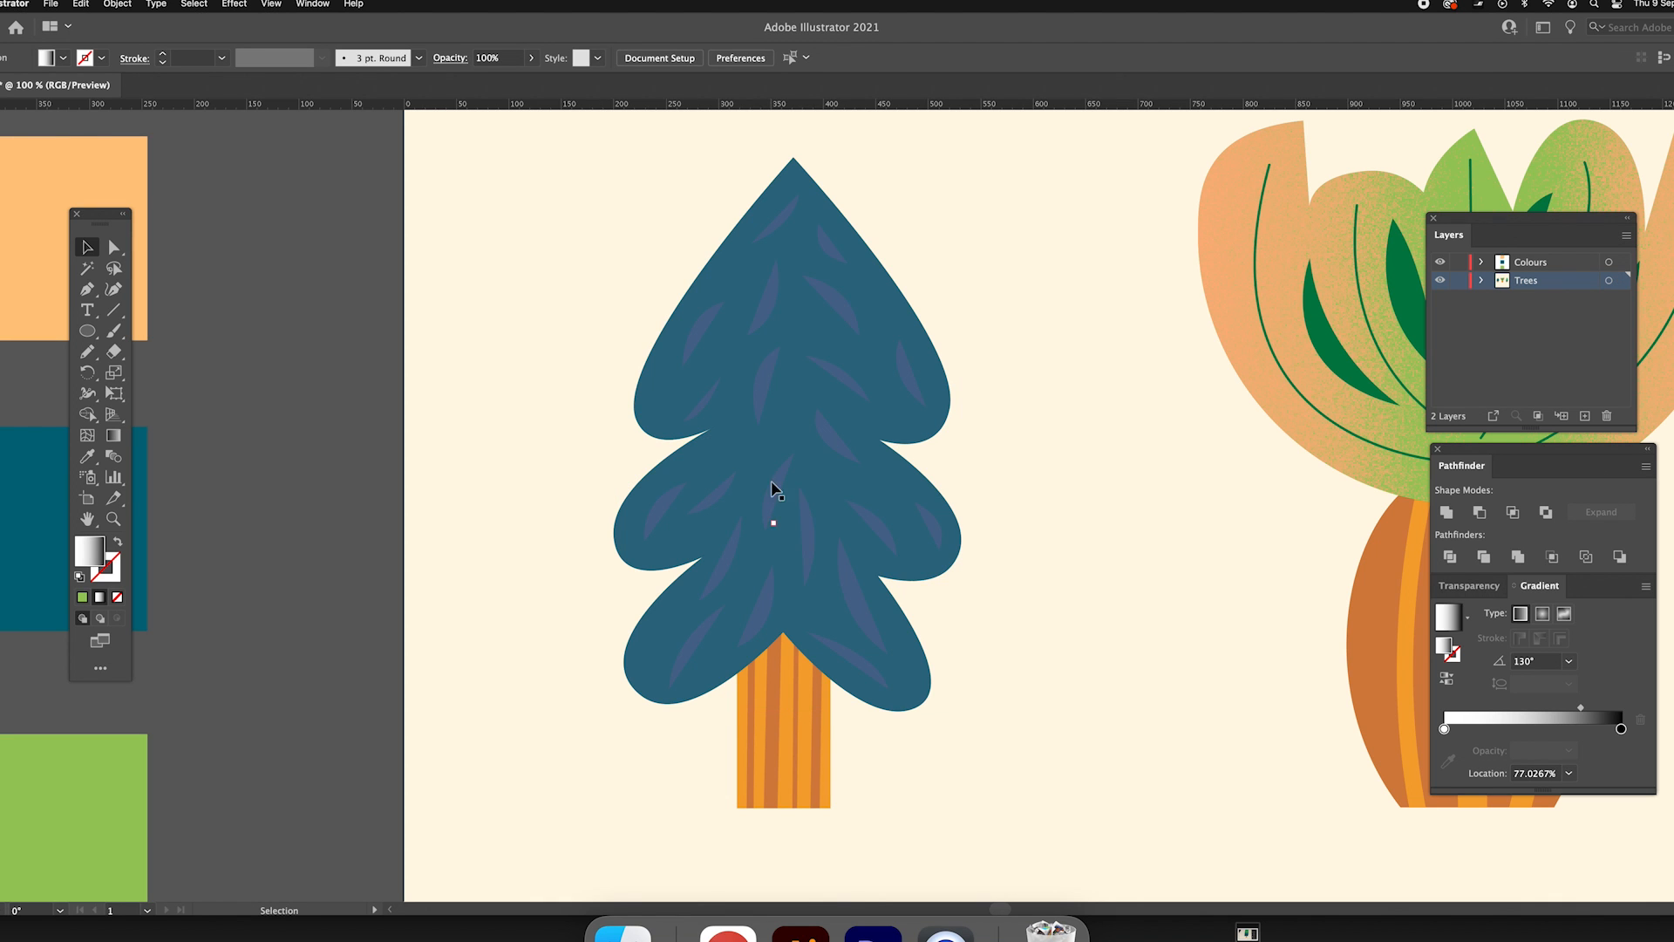
Step: Move the left tree's blue foliage shape beneath its orange leaf details in the Trees layer's stacking order
left_click(773, 490)
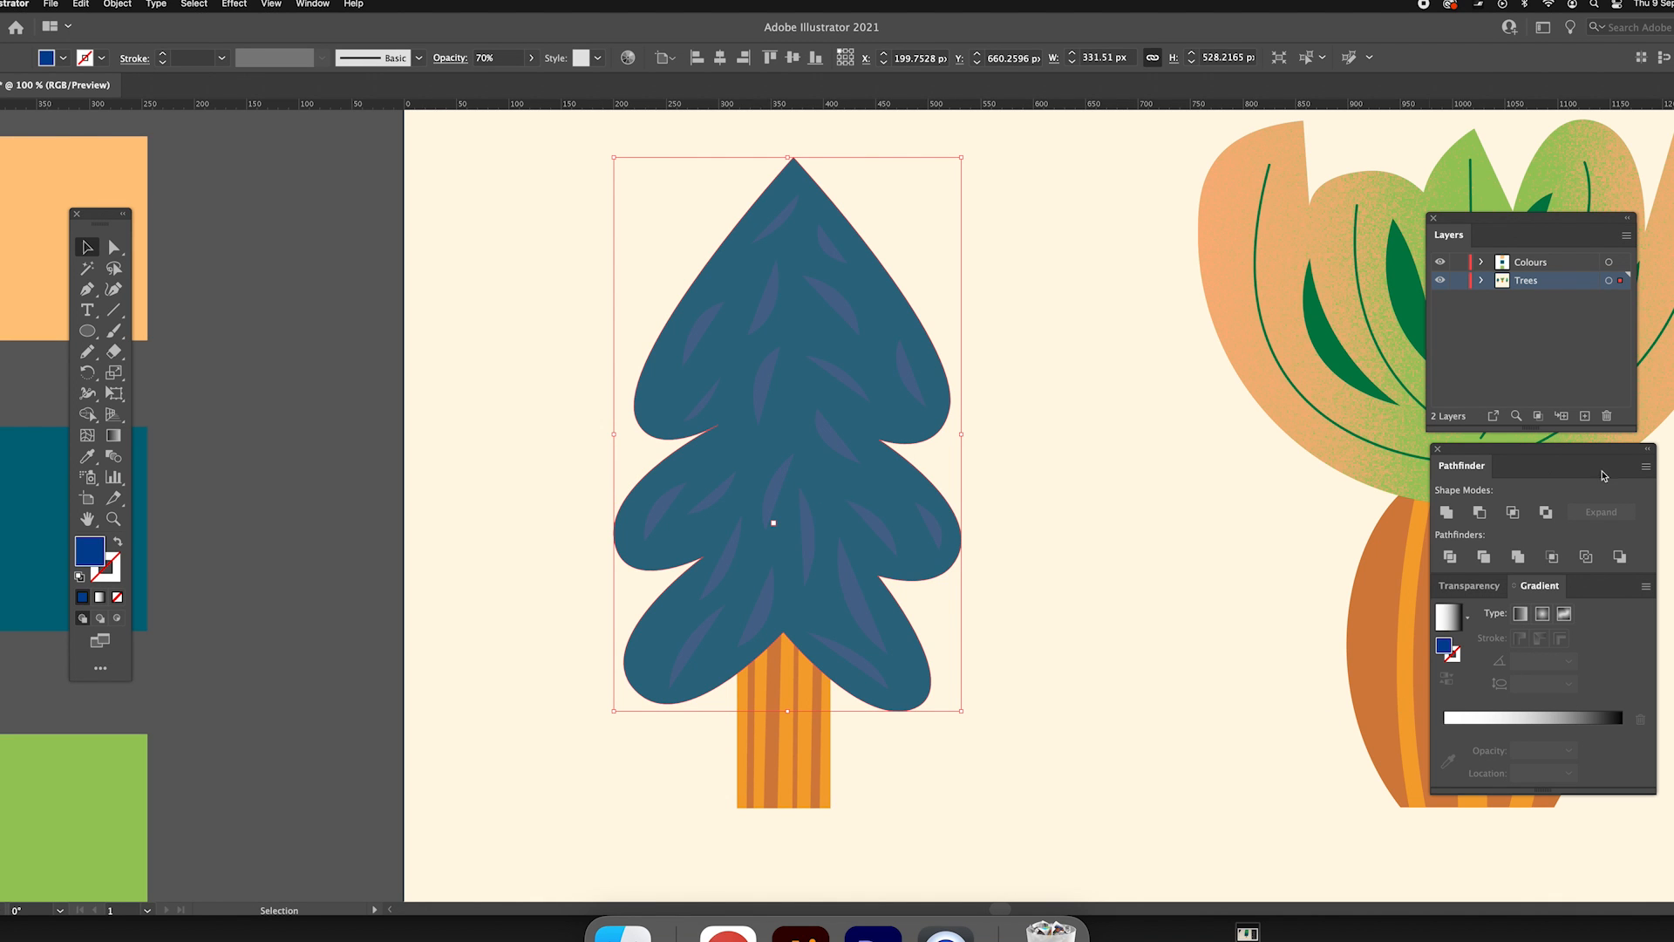
left_click(1482, 281)
left_click_drag(1548, 301, 1532, 378)
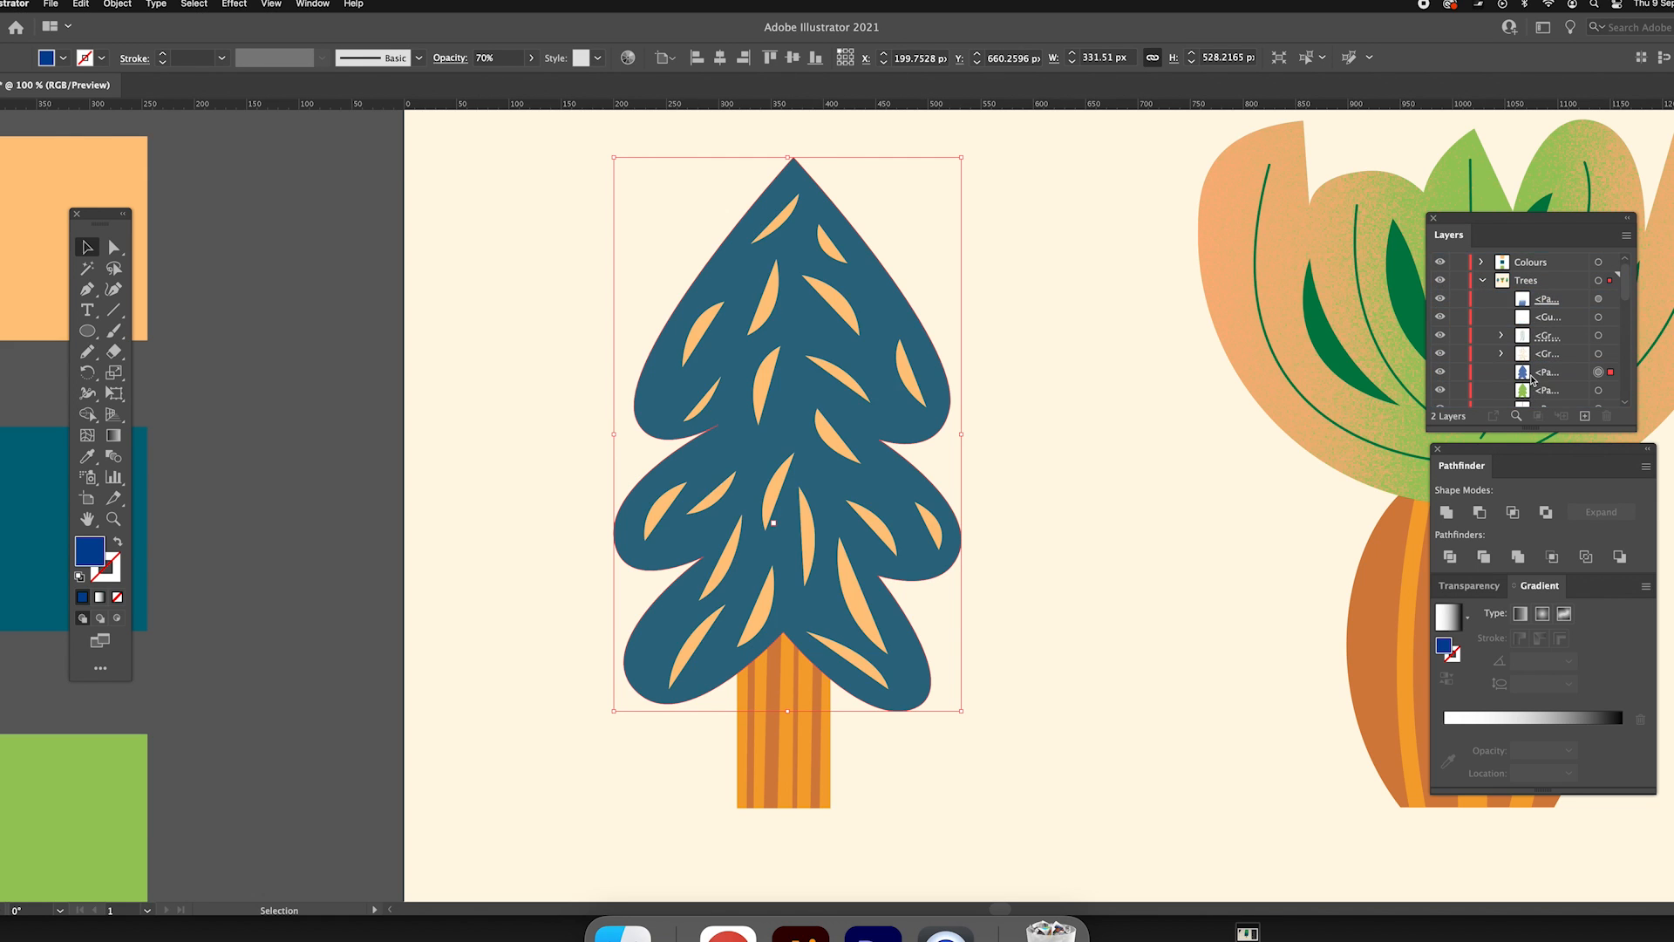
Step: Create an opacity mask on the left tree's blue foliage shape and paste the cut grainy gradient shape in place into it
left_click(542, 535)
left_click(715, 478)
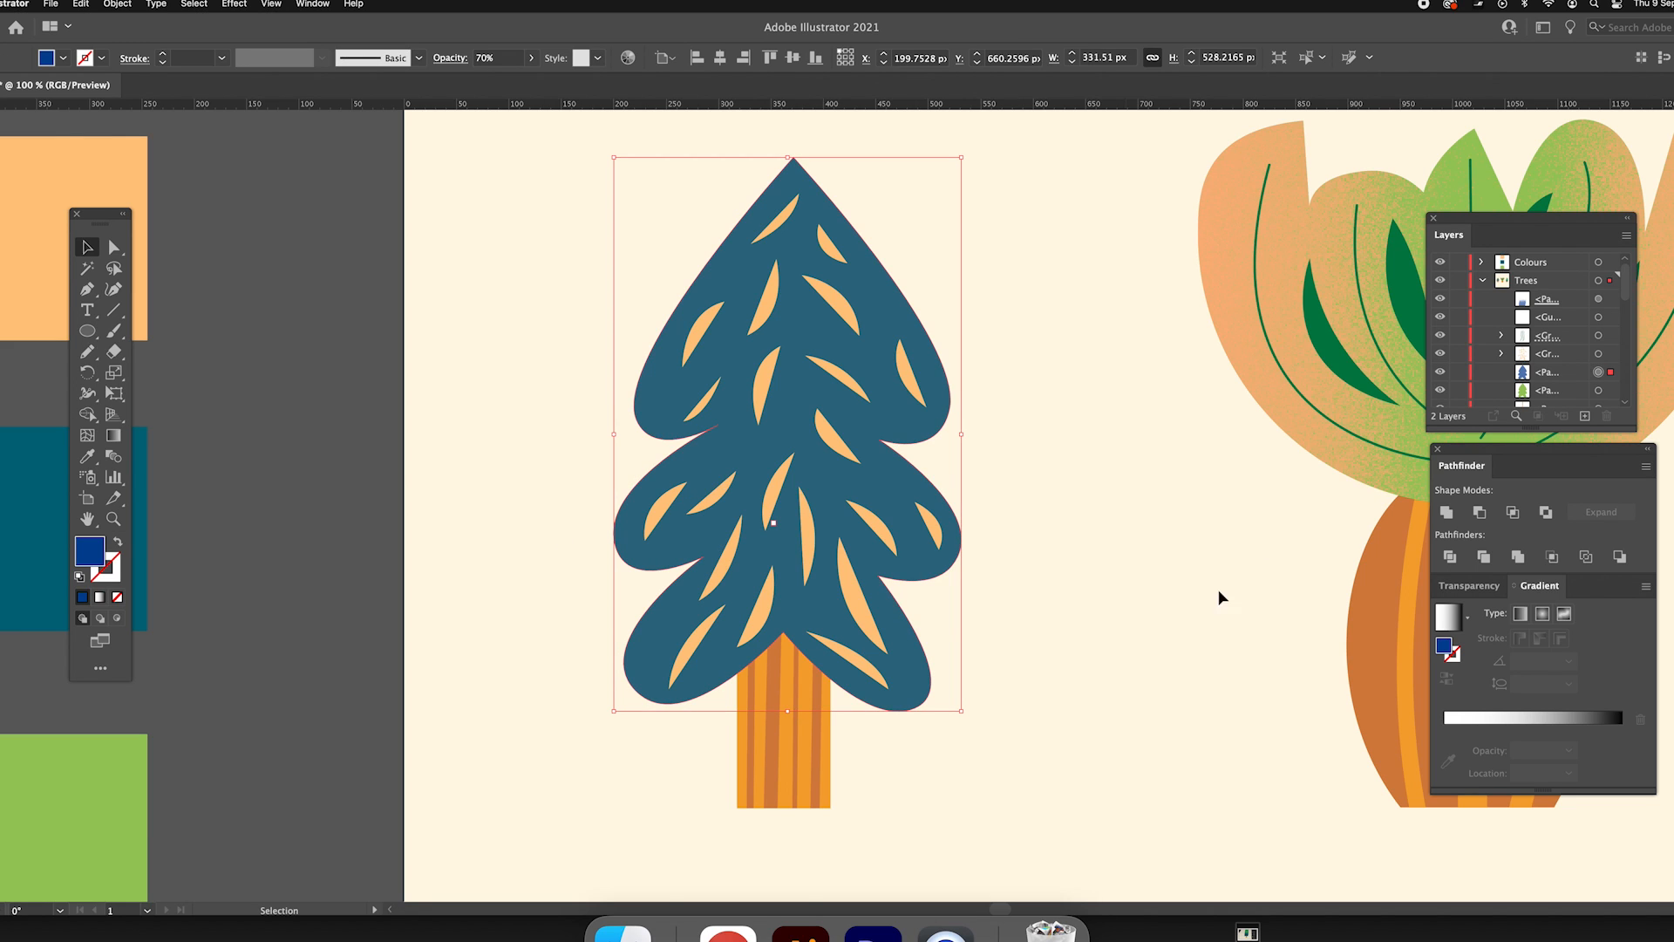
left_click(1473, 585)
left_click(1529, 661)
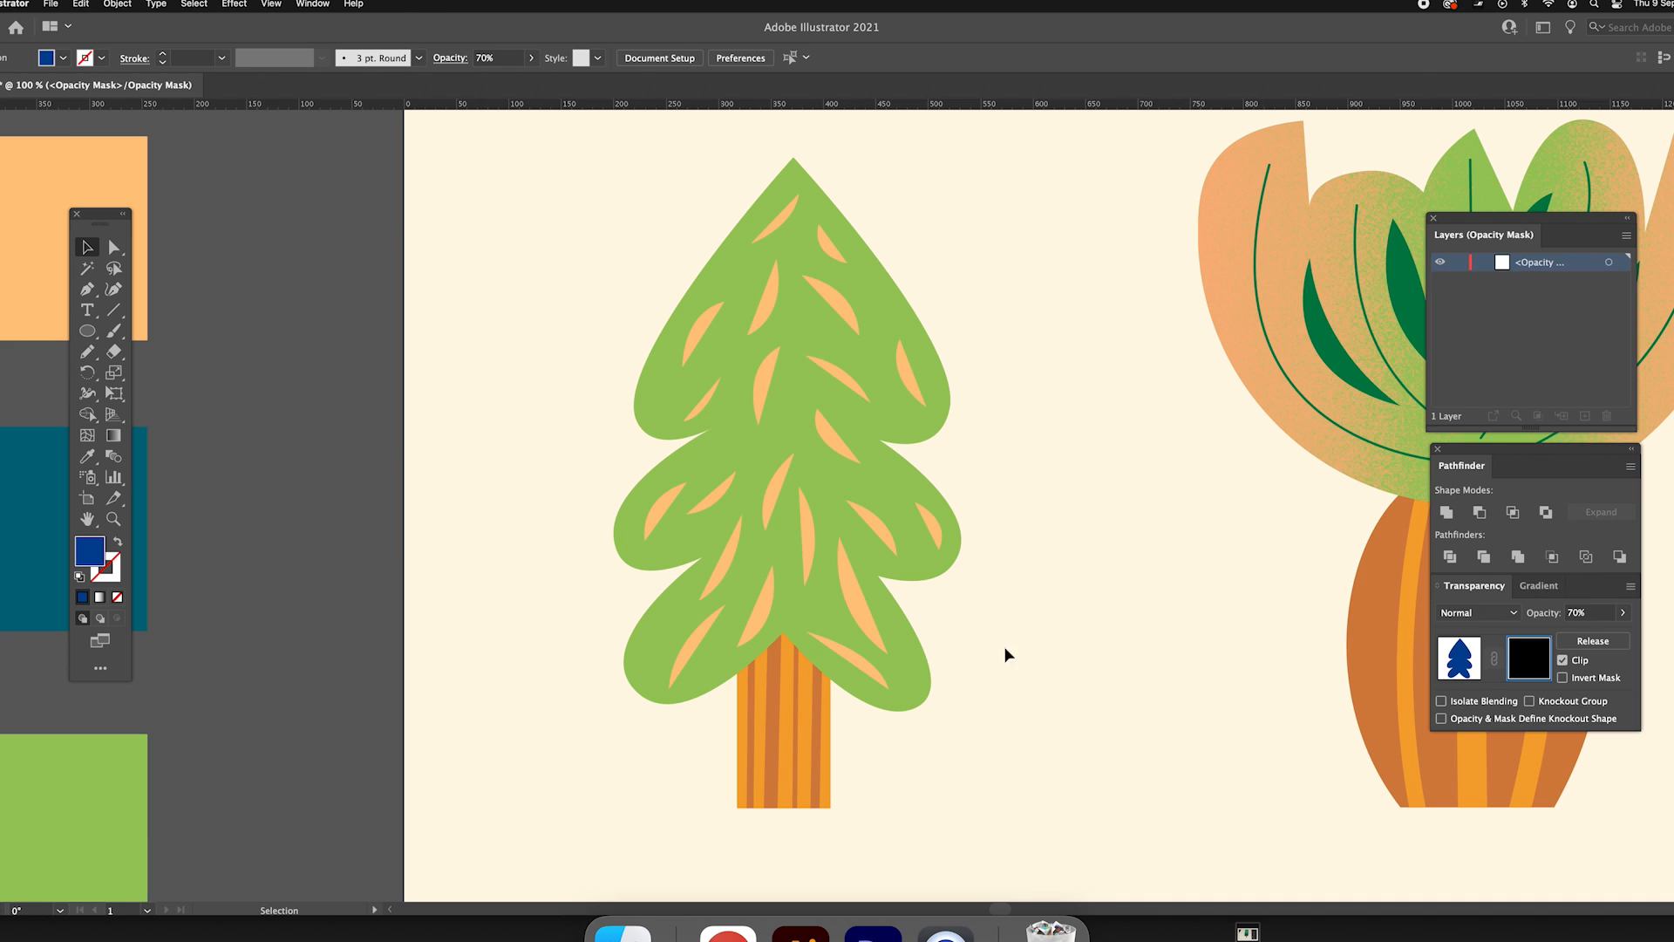
key("super")
key("super+f")
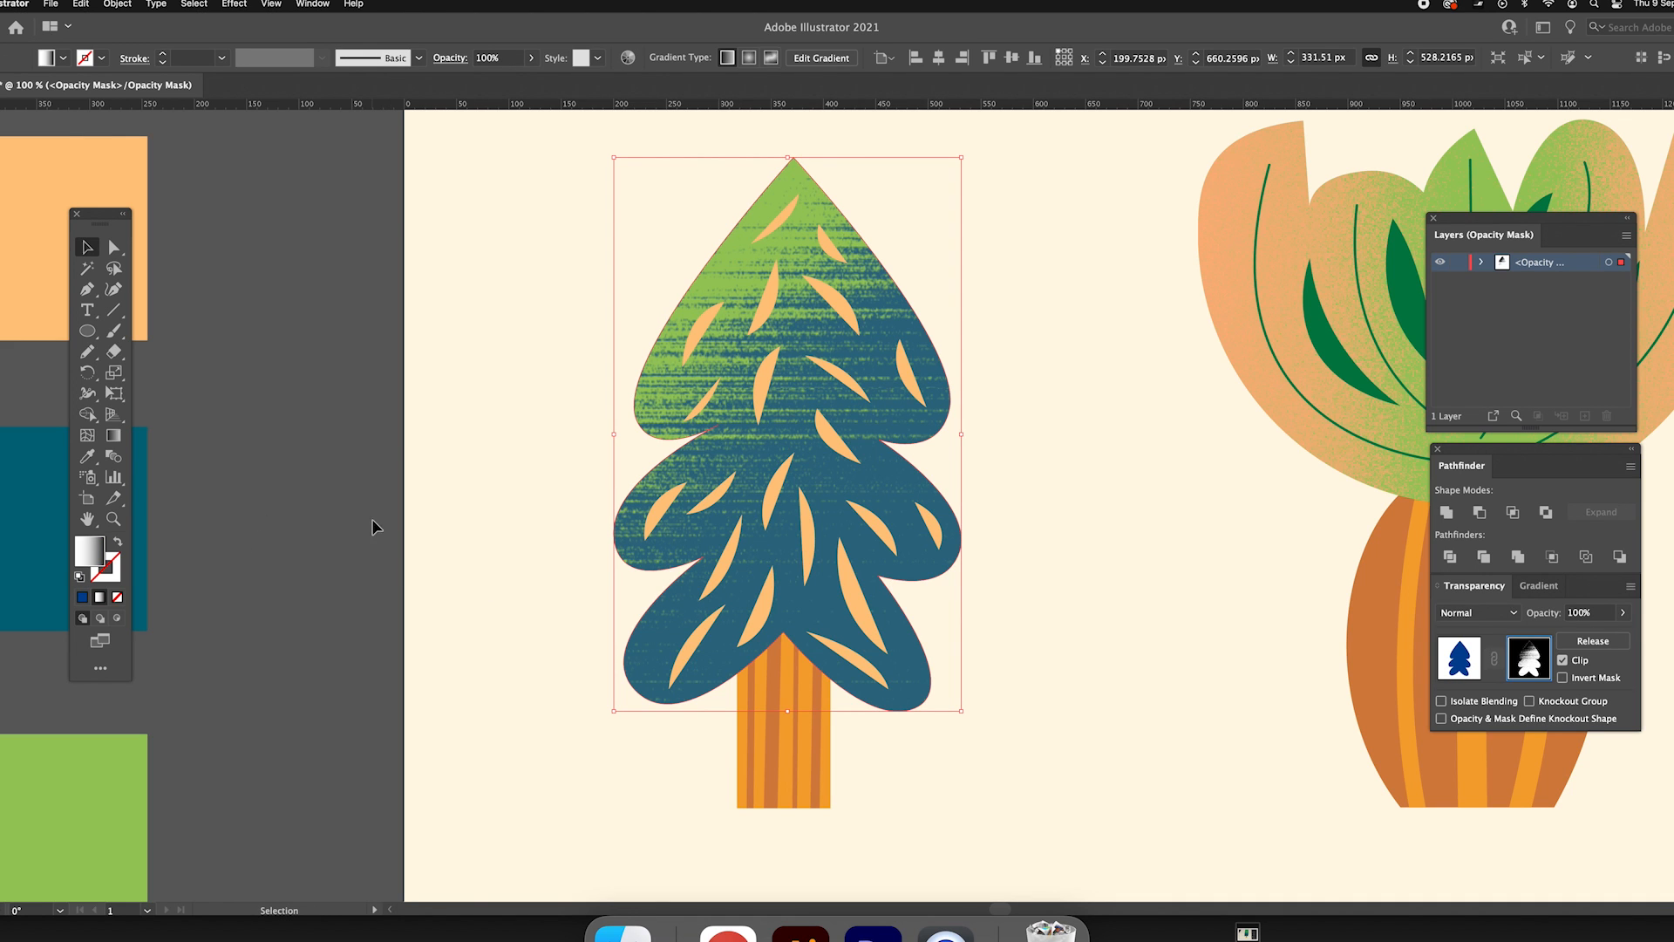
left_click(419, 516)
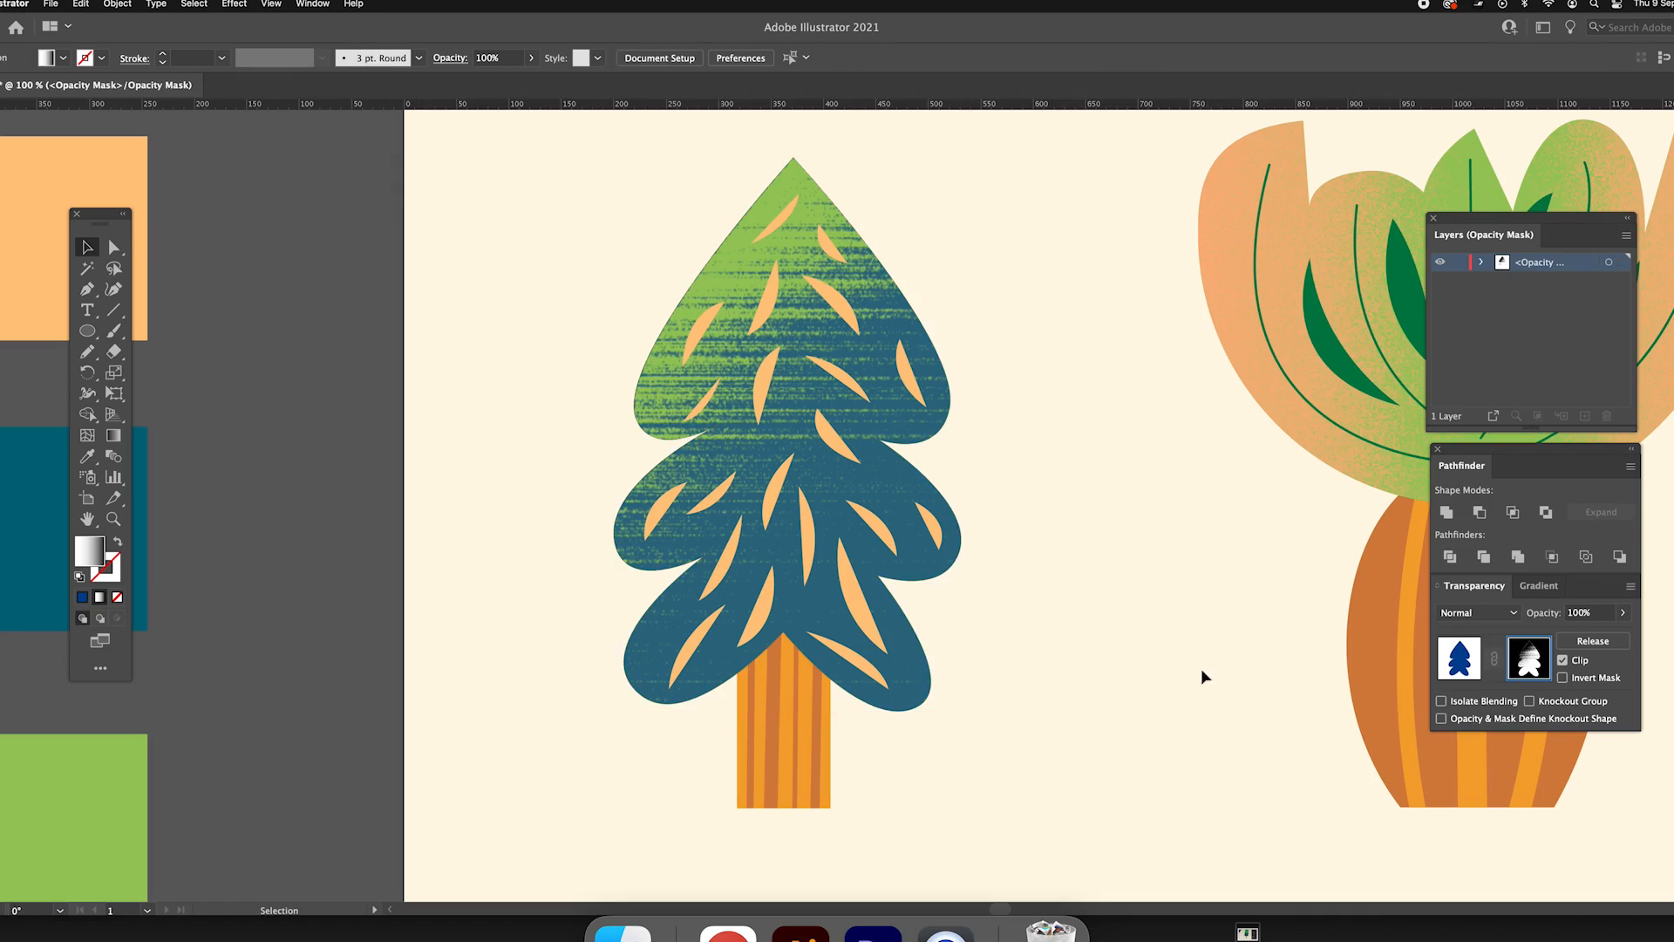